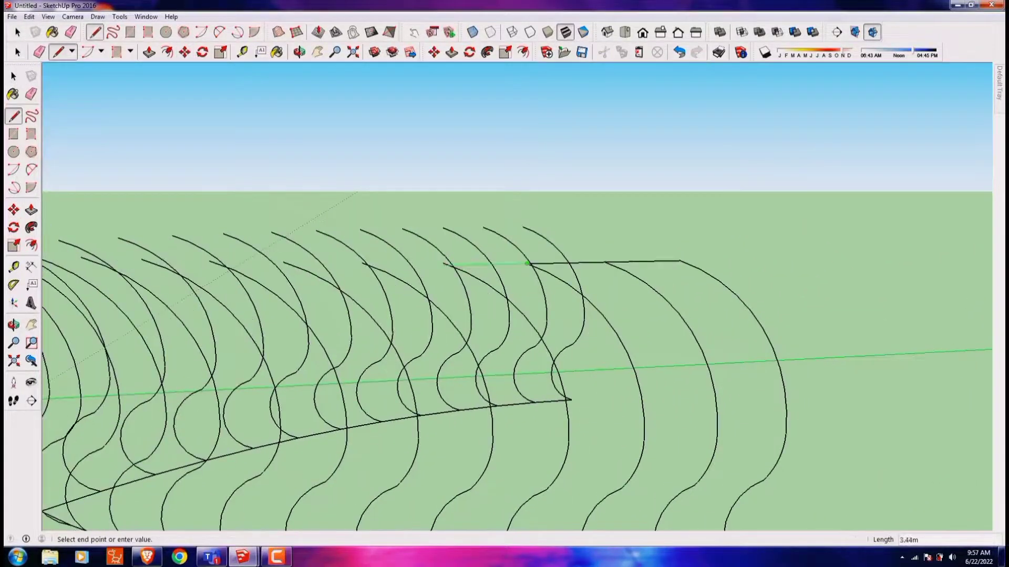
# - Pan the section curves further right and zoom in on them
pyautogui.press('h')
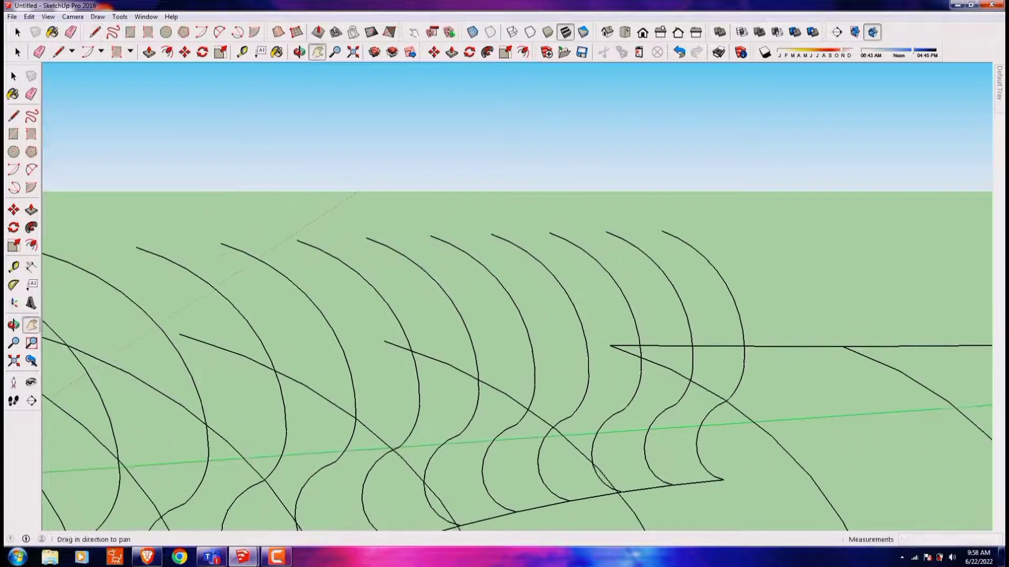
pyautogui.keyDown('shift'); pyautogui.moveTo(526, 326); pyautogui.dragTo(136, 311, button='middle'); pyautogui.keyUp('shift')
pyautogui.scroll(3, 274, 226)
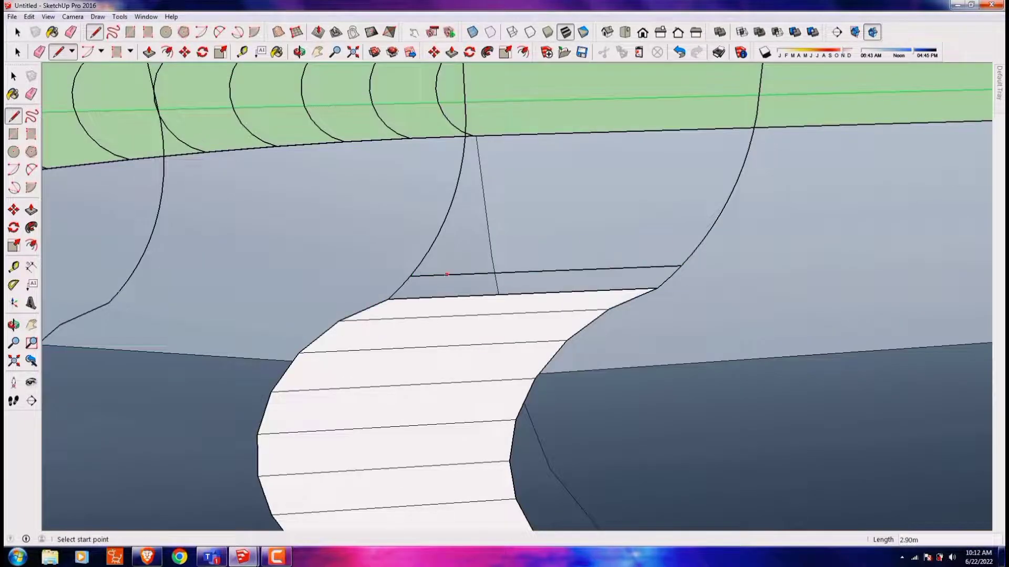
# - Start a hull edge at a section-curve endpoint, then cancel the stray line
pyautogui.scroll(2, 692, 254)
pyautogui.click(376, 290)
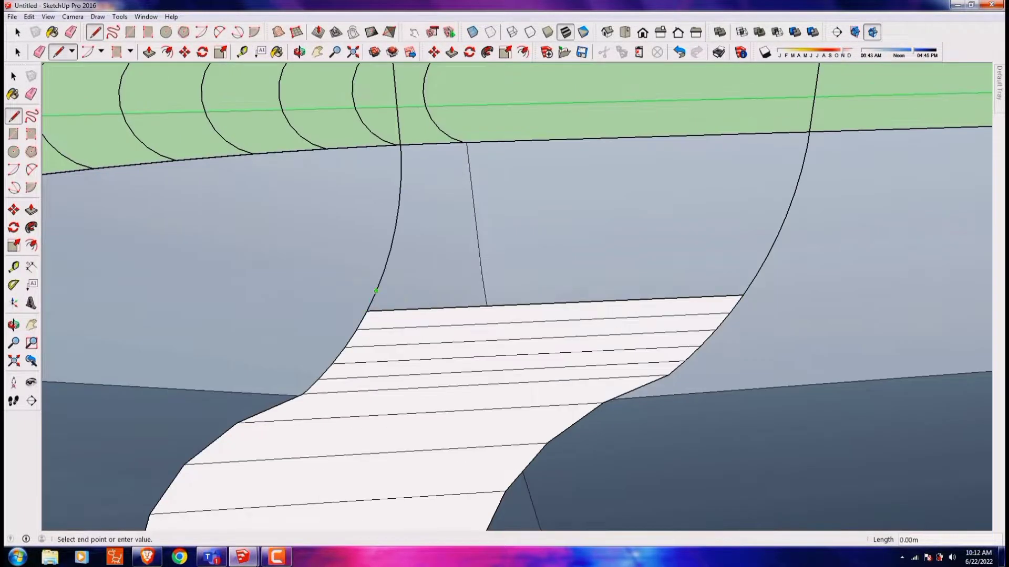
pyautogui.click(396, 227)
pyautogui.moveTo(396, 226); pyautogui.dragTo(772, 307, button='middle')
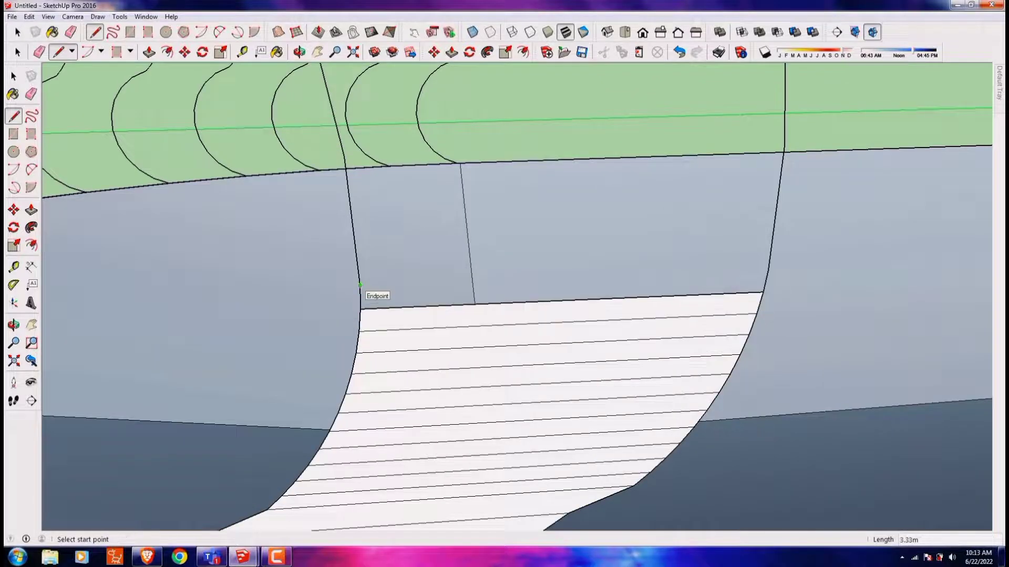
pyautogui.press('Escape')
pyautogui.scroll(2, 347, 308)
pyautogui.scroll(1, 347, 308)
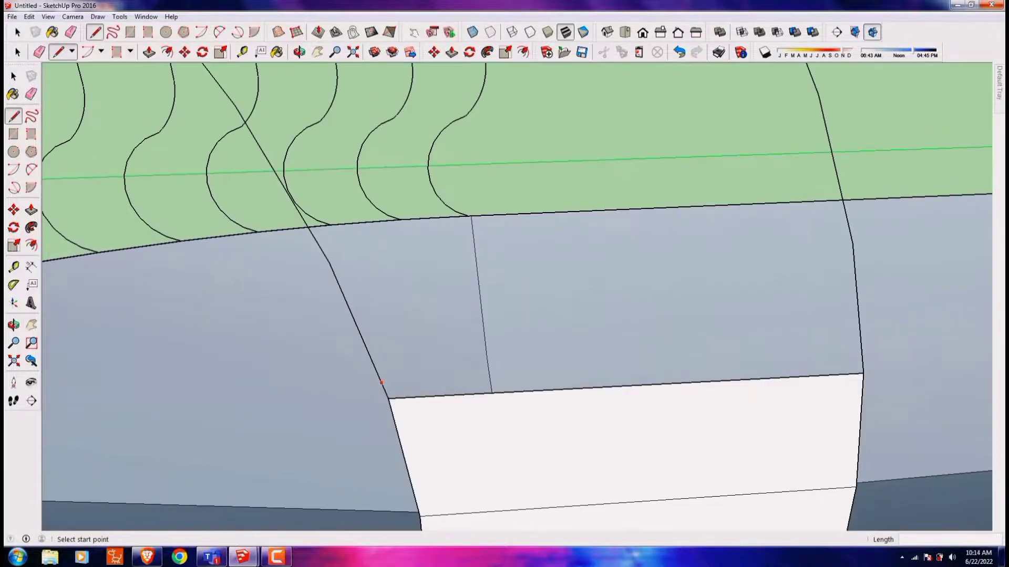
pyautogui.scroll(1, 347, 308)
pyautogui.scroll(-2, 347, 308)
# - Draw an edge in the white hull area that splits the hull face
pyautogui.moveTo(347, 309)
pyautogui.mouseDown(button='middle')
pyautogui.moveTo(428, 365)
pyautogui.moveTo(610, 382)
pyautogui.mouseUp(button='middle')
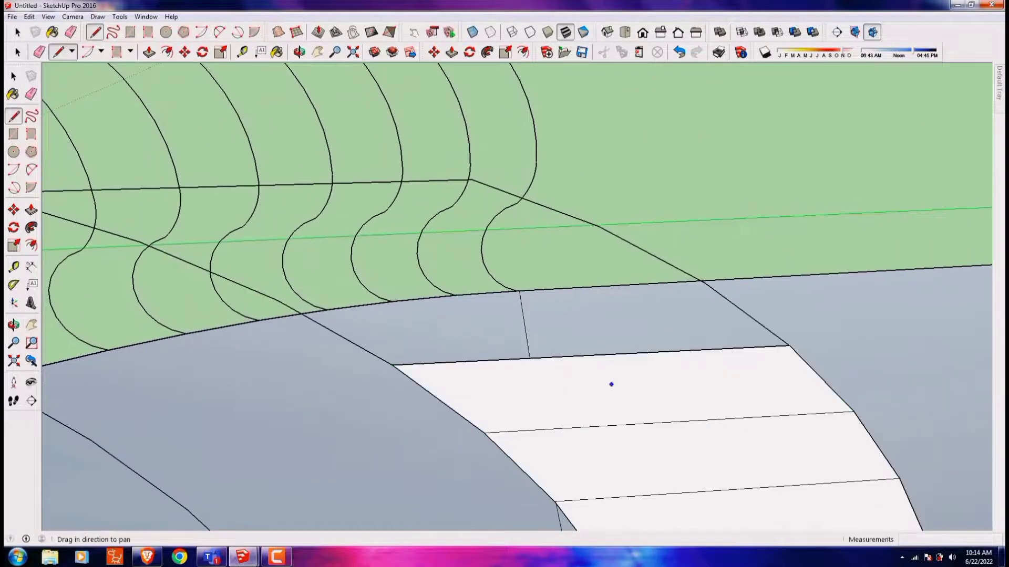
pyautogui.scroll(2, 610, 383)
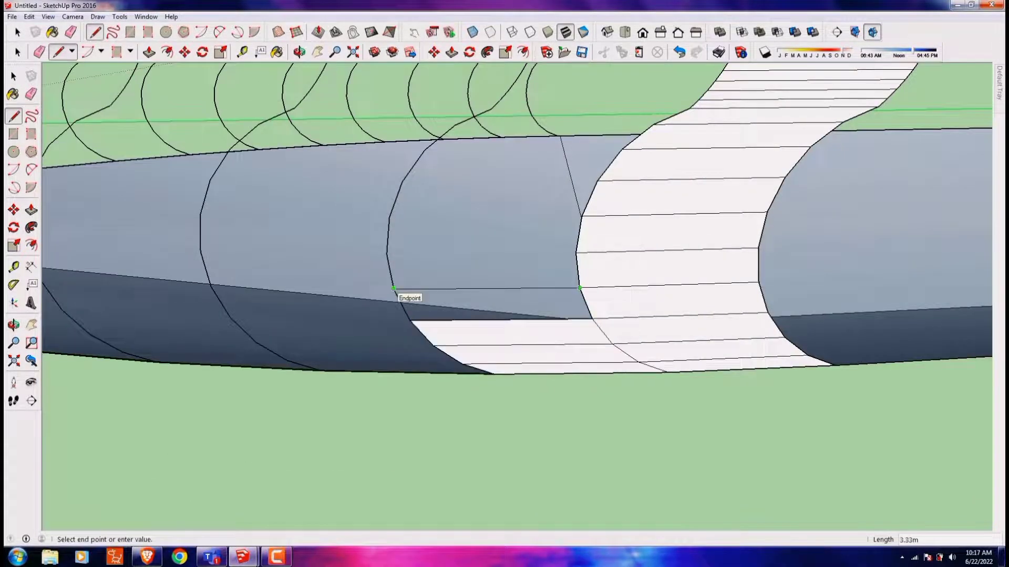
pyautogui.click(393, 289)
pyautogui.scroll(2, 604, 331)
pyautogui.press('space')
pyautogui.scroll(2, 604, 331)
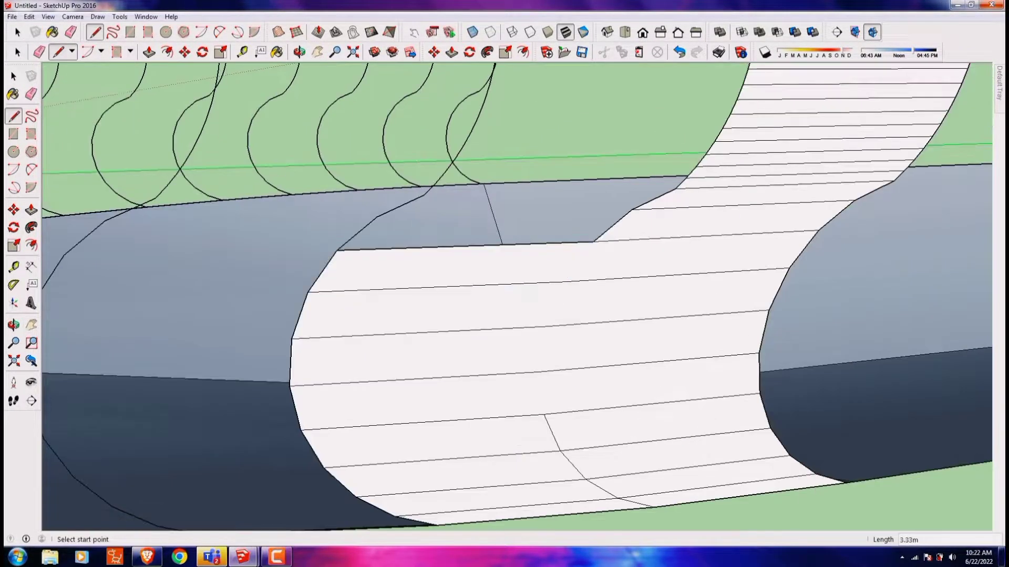
# - Start edges at curve endpoints on the hull and end the unfinished line
pyautogui.click(619, 320)
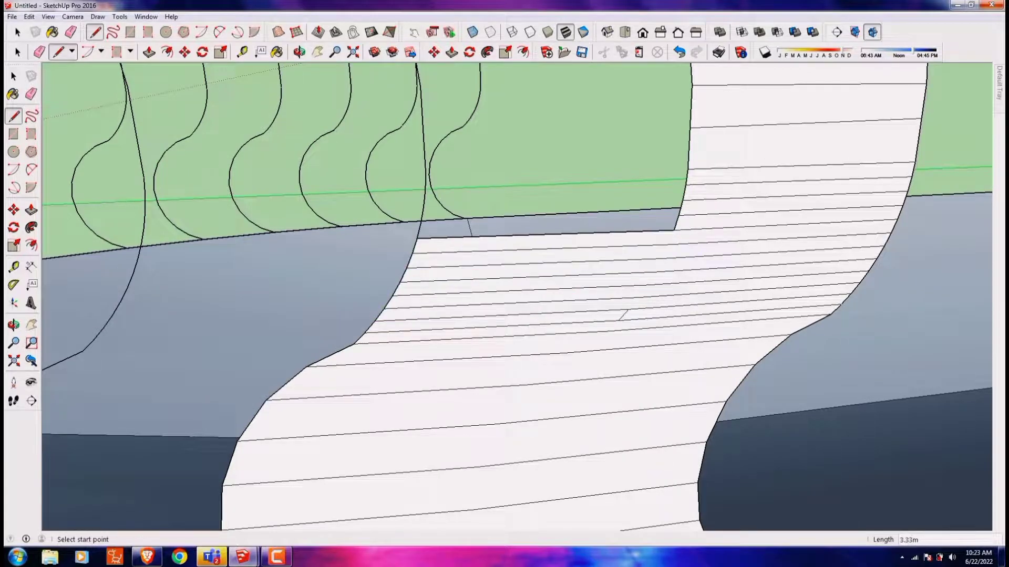
pyautogui.moveTo(622, 315); pyautogui.dragTo(407, 320, button='middle')
pyautogui.click(406, 320)
pyautogui.press('Escape')
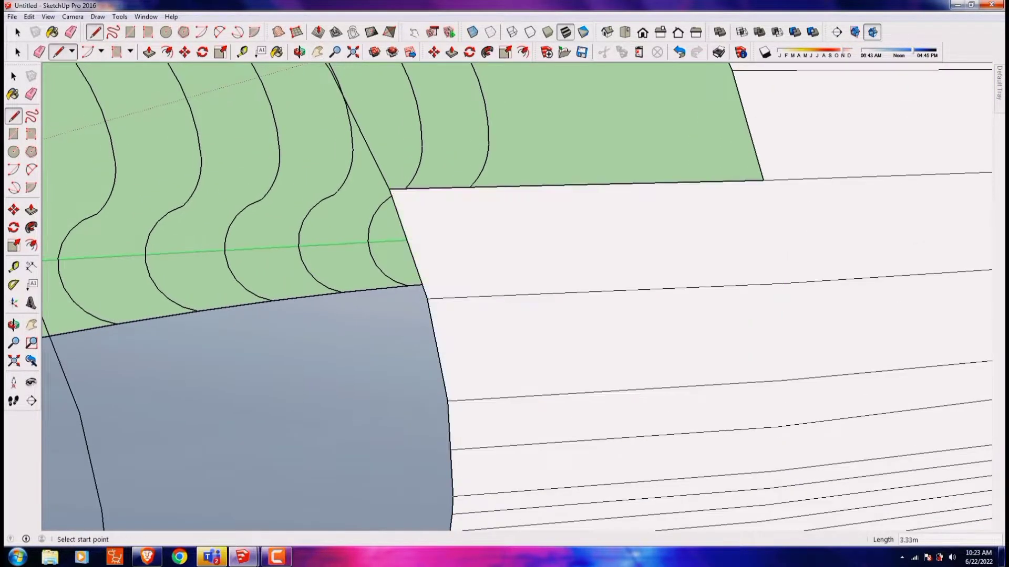
pyautogui.moveTo(401, 243)
pyautogui.mouseDown(button='middle')
pyautogui.moveTo(557, 315)
pyautogui.moveTo(759, 357)
pyautogui.mouseUp(button='middle')
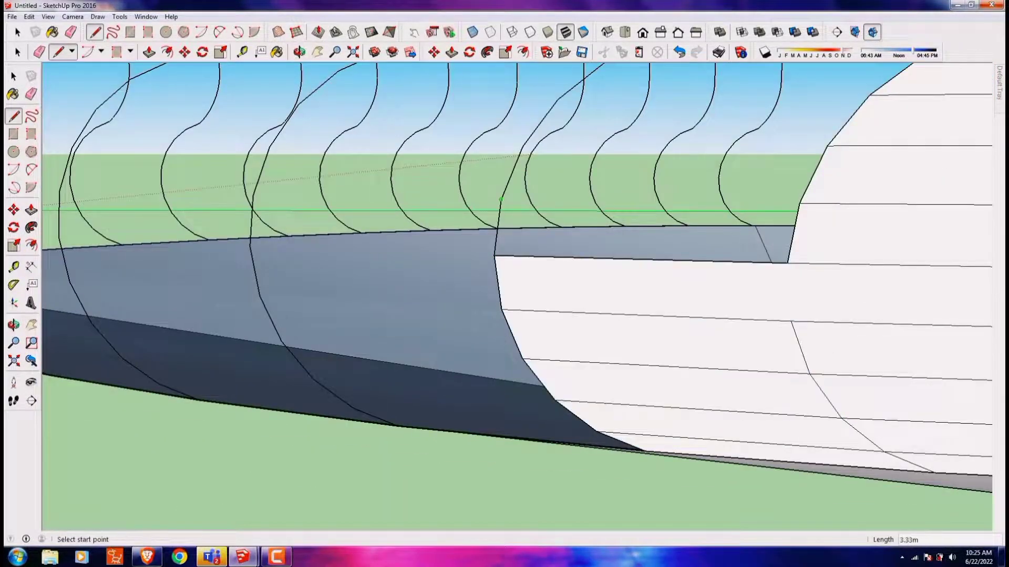
pyautogui.scroll(3, 501, 200)
# - Begin an edge at a section-curve endpoint and bring the grey band into view
pyautogui.click(438, 375)
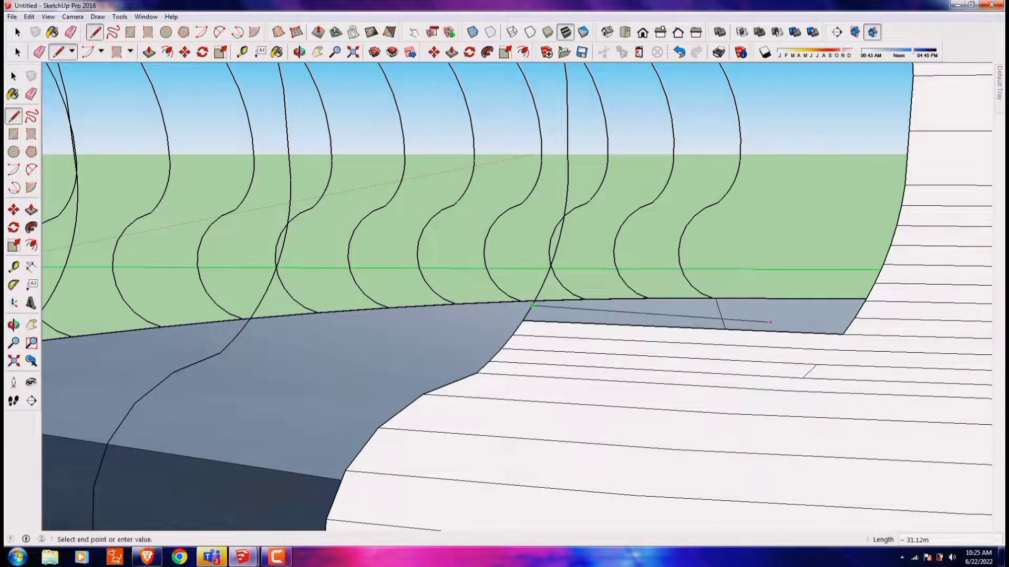
pyautogui.moveTo(883, 264)
pyautogui.mouseDown(button='middle')
pyautogui.moveTo(788, 294)
pyautogui.moveTo(746, 322)
pyautogui.mouseUp(button='middle')
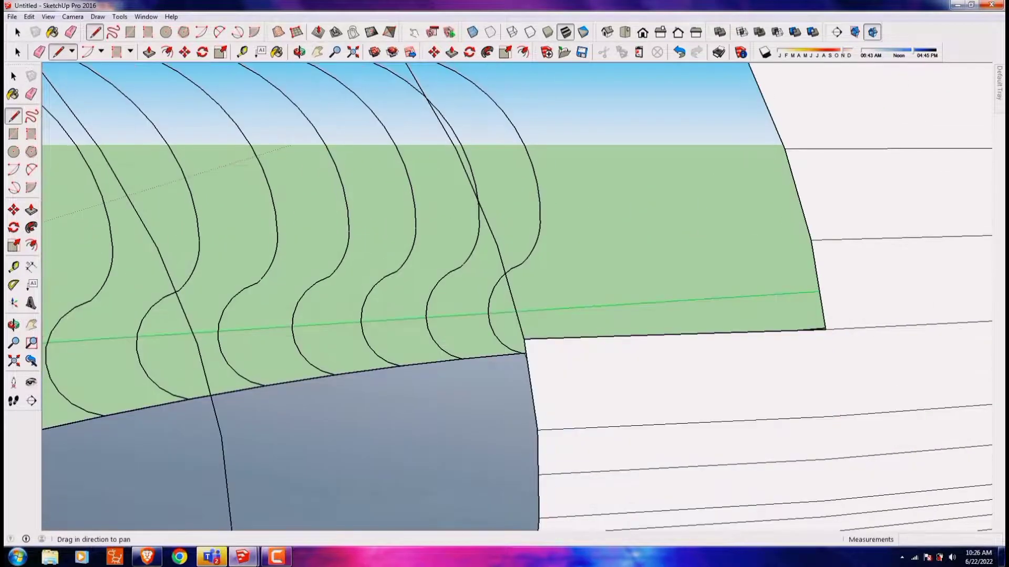
pyautogui.keyDown('shift'); pyautogui.moveTo(426, 350); pyautogui.dragTo(591, 403, button='middle'); pyautogui.keyUp('shift')
pyautogui.keyDown('shift'); pyautogui.moveTo(469, 290); pyautogui.dragTo(499, 315, button='middle'); pyautogui.keyUp('shift')
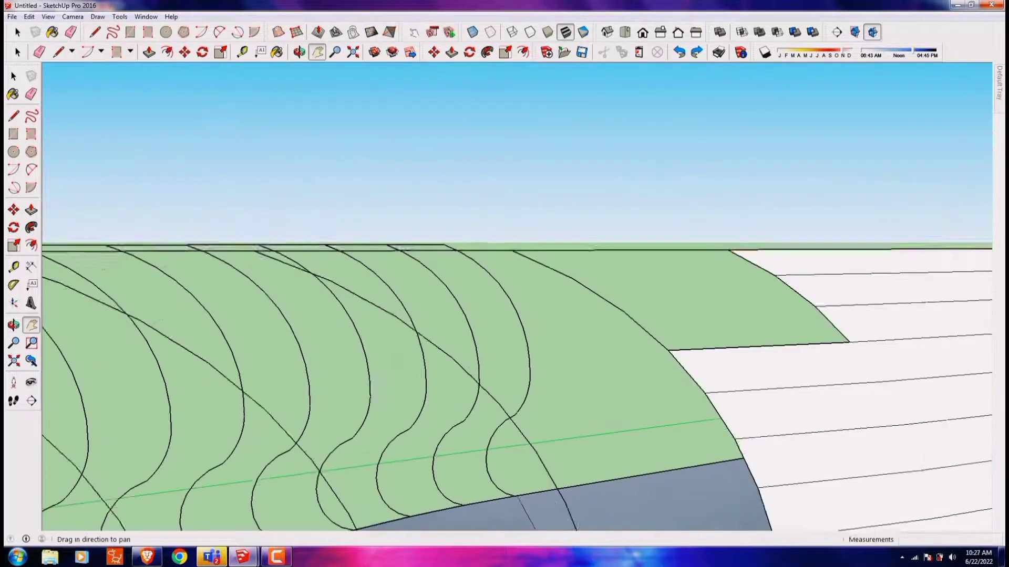
pyautogui.scroll(-4, 499, 315)
pyautogui.scroll(8, 360, 299)
pyautogui.keyDown('shift'); pyautogui.moveTo(658, 237); pyautogui.dragTo(360, 324, button='middle'); pyautogui.keyUp('shift')
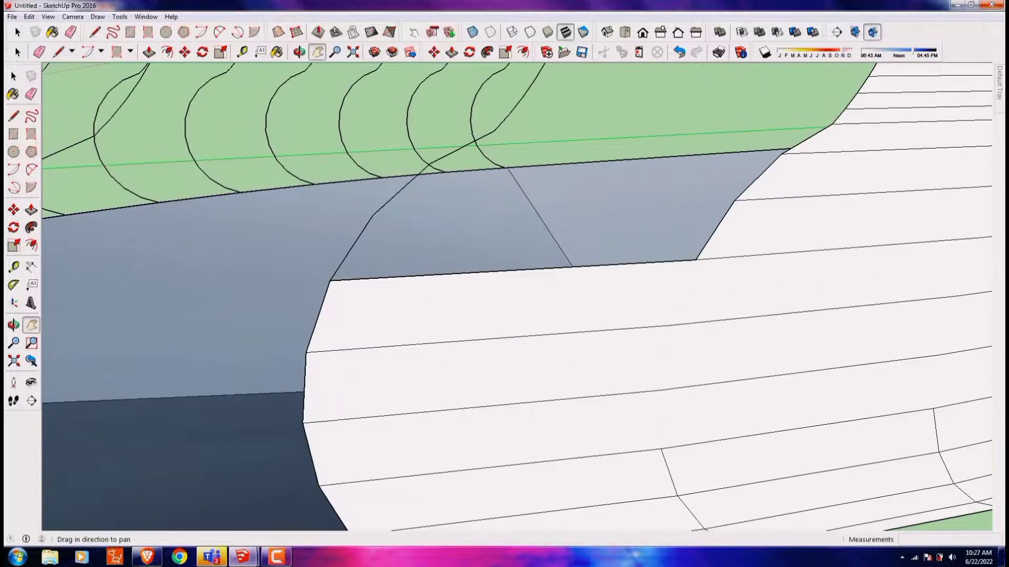
pyautogui.keyDown('shift'); pyautogui.moveTo(681, 289); pyautogui.dragTo(387, 298, button='middle'); pyautogui.keyUp('shift')
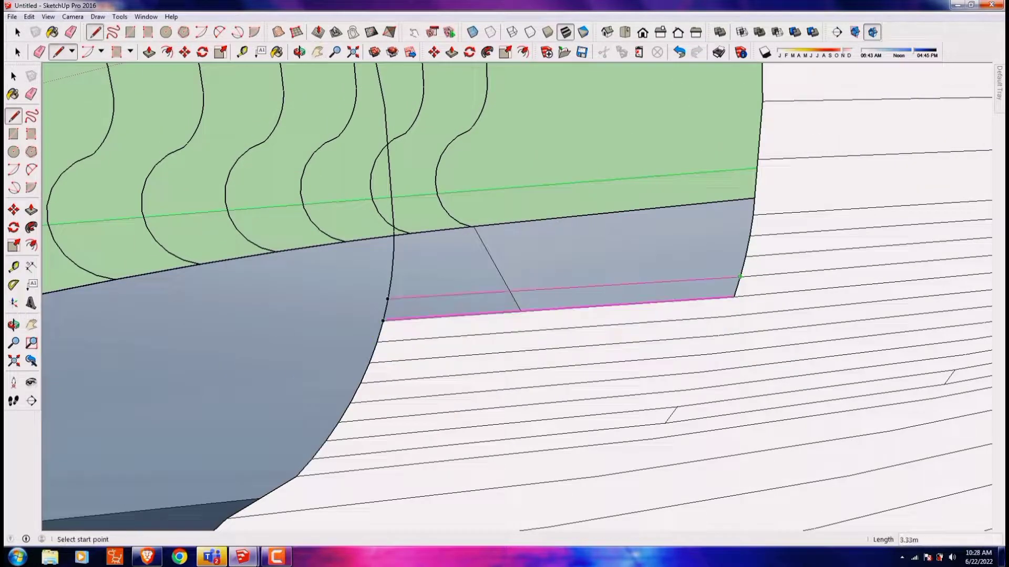
# - Draw an edge across the grey band between neighbouring section curves
pyautogui.click(753, 214)
pyautogui.moveTo(753, 215)
pyautogui.keyDown('shift'); pyautogui.mouseDown(button='middle')
pyautogui.moveTo(597, 207)
pyautogui.moveTo(532, 330)
pyautogui.mouseUp(button='middle'); pyautogui.keyUp('shift')
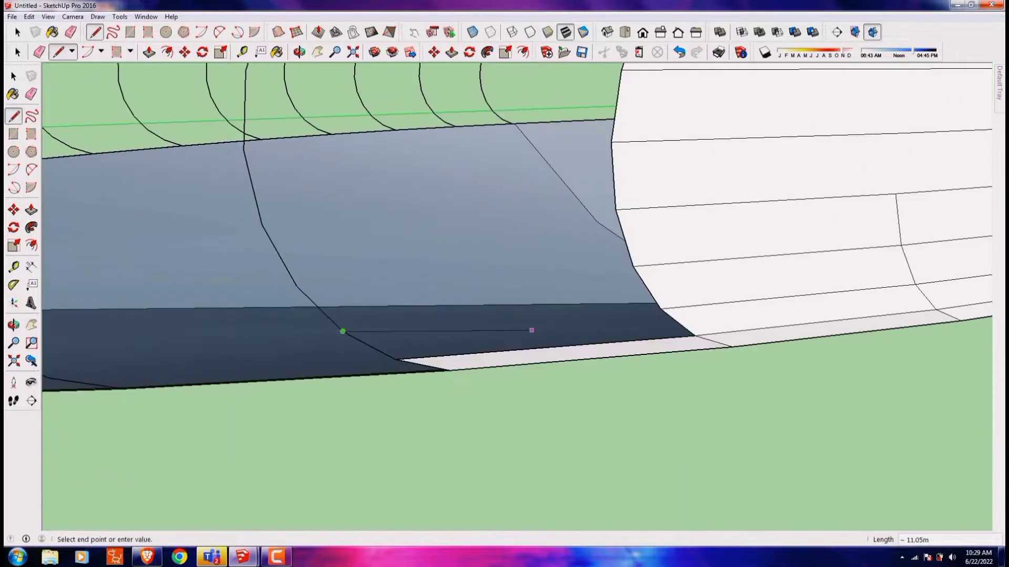
pyautogui.click(610, 142)
pyautogui.moveTo(611, 142); pyautogui.dragTo(549, 291, button='middle')
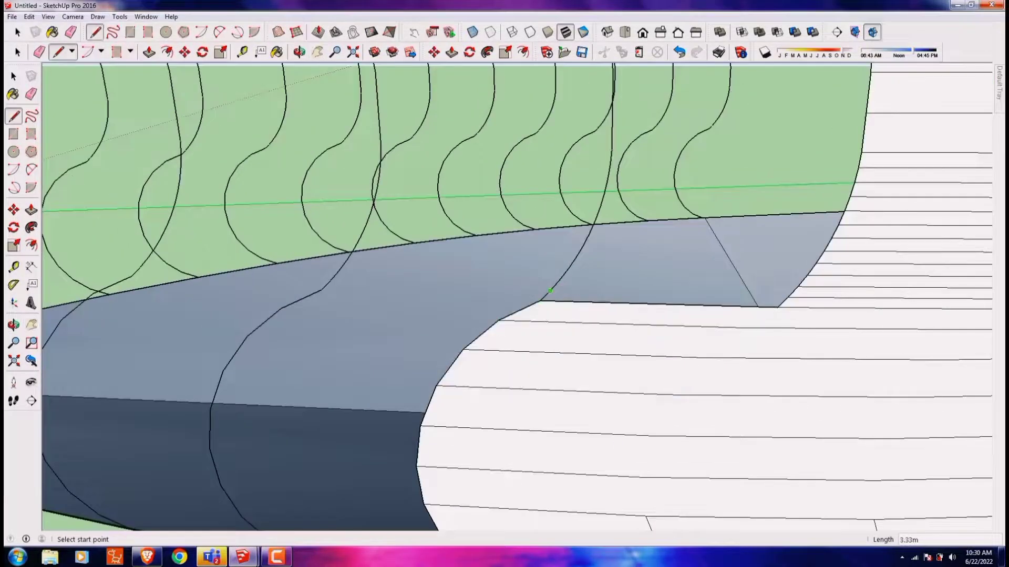
pyautogui.moveTo(816, 263); pyautogui.dragTo(419, 323, button='middle')
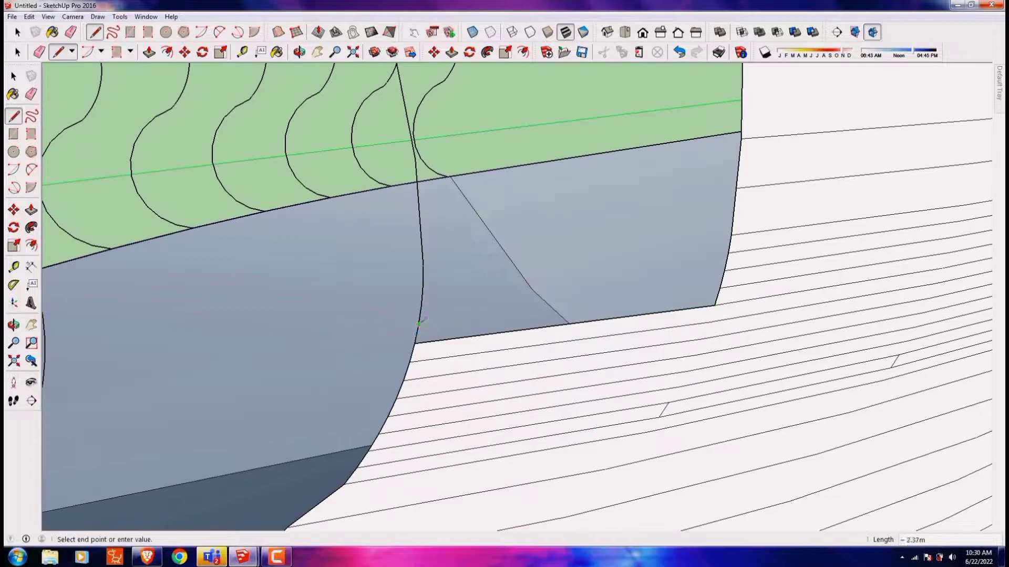
# - Bring the hull side closer and cancel a stray edge on the grey face
pyautogui.scroll(3, 717, 208)
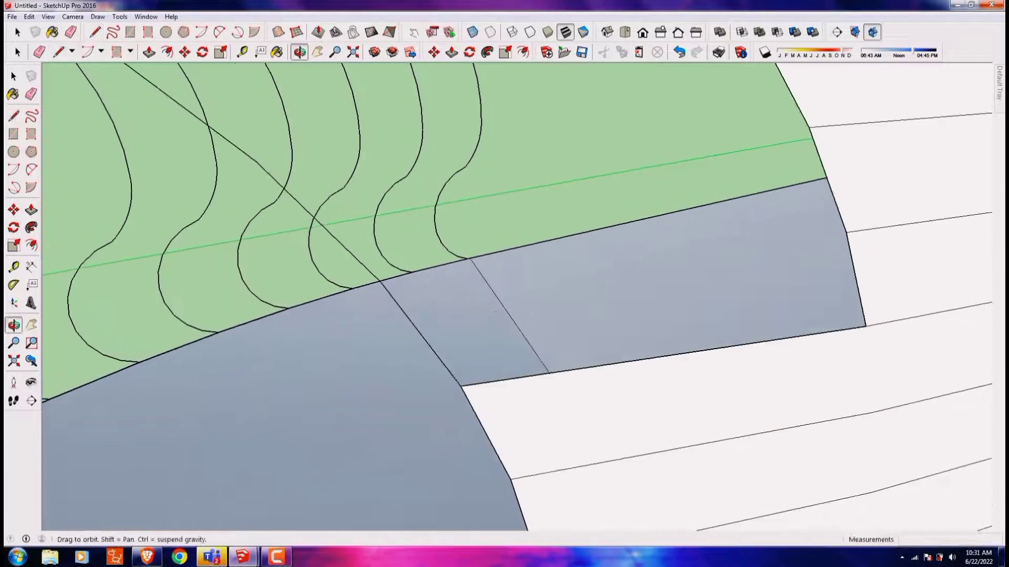
pyautogui.moveTo(717, 208)
pyautogui.keyDown('shift'); pyautogui.mouseDown(button='middle')
pyautogui.moveTo(525, 294)
pyautogui.moveTo(349, 303)
pyautogui.moveTo(416, 353)
pyautogui.moveTo(799, 301)
pyautogui.mouseUp(button='middle'); pyautogui.keyUp('shift')
pyautogui.scroll(-3, 526, 294)
pyautogui.scroll(-2, 350, 303)
pyautogui.click(416, 353)
pyautogui.scroll(2, 416, 354)
pyautogui.press('Escape')
pyautogui.scroll(2, 466, 244)
# - Draw edges on the grey face and close the outline into a new hull face
pyautogui.click(829, 339)
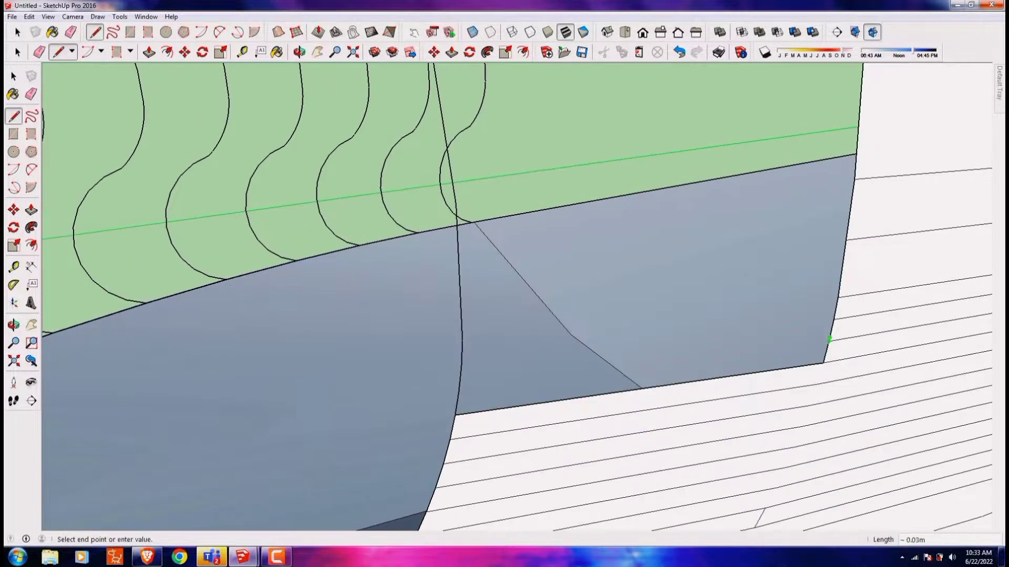
pyautogui.moveTo(855, 179)
pyautogui.mouseDown(button='middle')
pyautogui.moveTo(362, 325)
pyautogui.moveTo(578, 263)
pyautogui.mouseUp(button='middle')
pyautogui.click(362, 324)
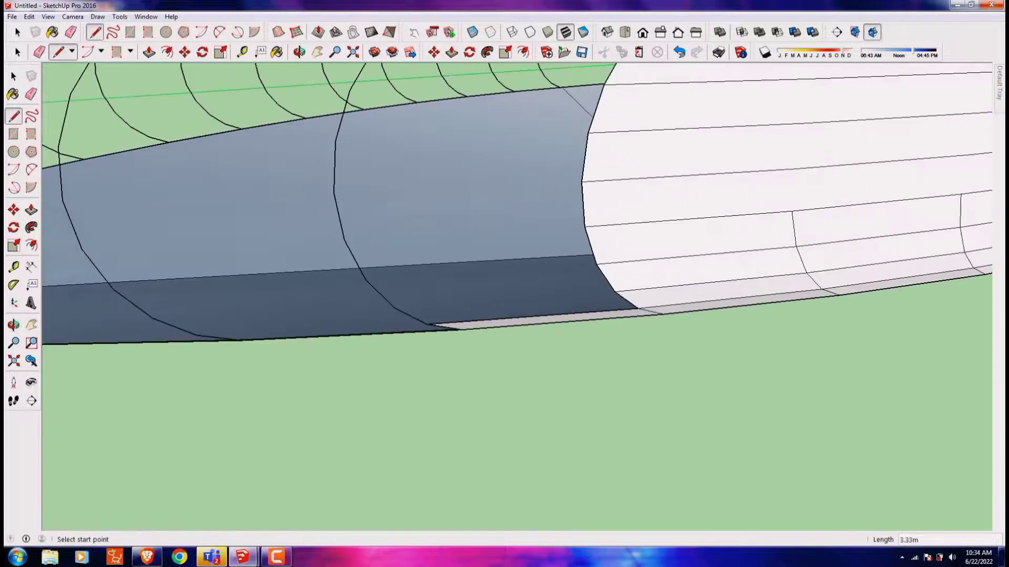
pyautogui.click(369, 284)
pyautogui.moveTo(369, 284); pyautogui.dragTo(263, 183, button='middle')
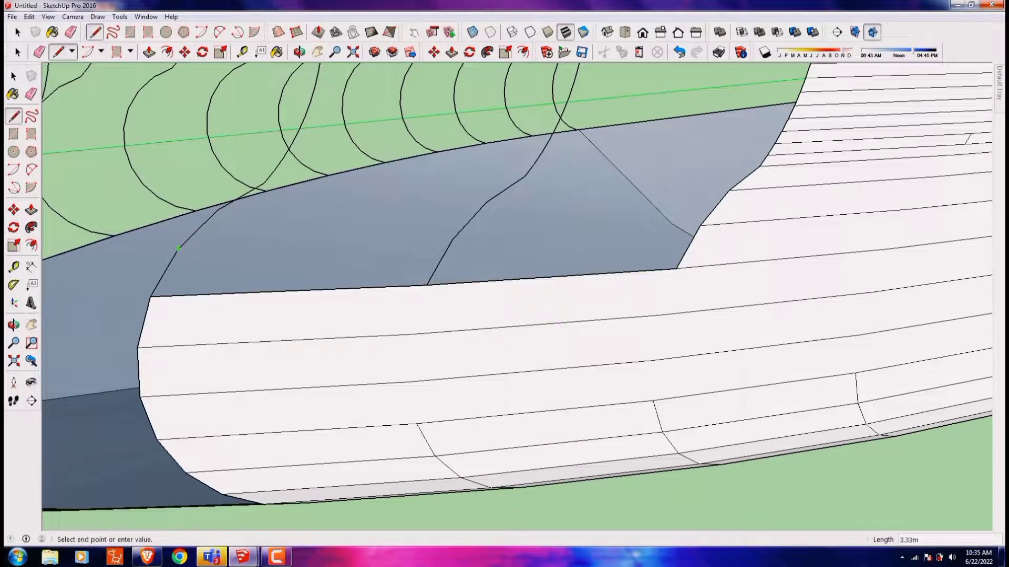
pyautogui.click(264, 182)
# - Complete the sloped grey hull face with a finishing edge
pyautogui.moveTo(550, 138); pyautogui.dragTo(780, 289, button='middle')
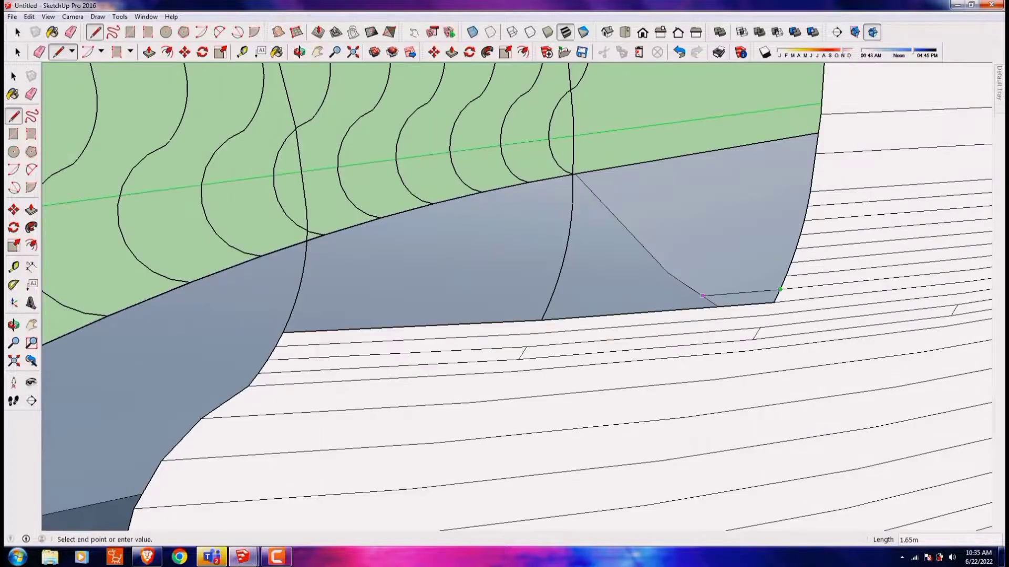
pyautogui.click(563, 262)
pyautogui.moveTo(562, 262); pyautogui.dragTo(569, 230, button='middle')
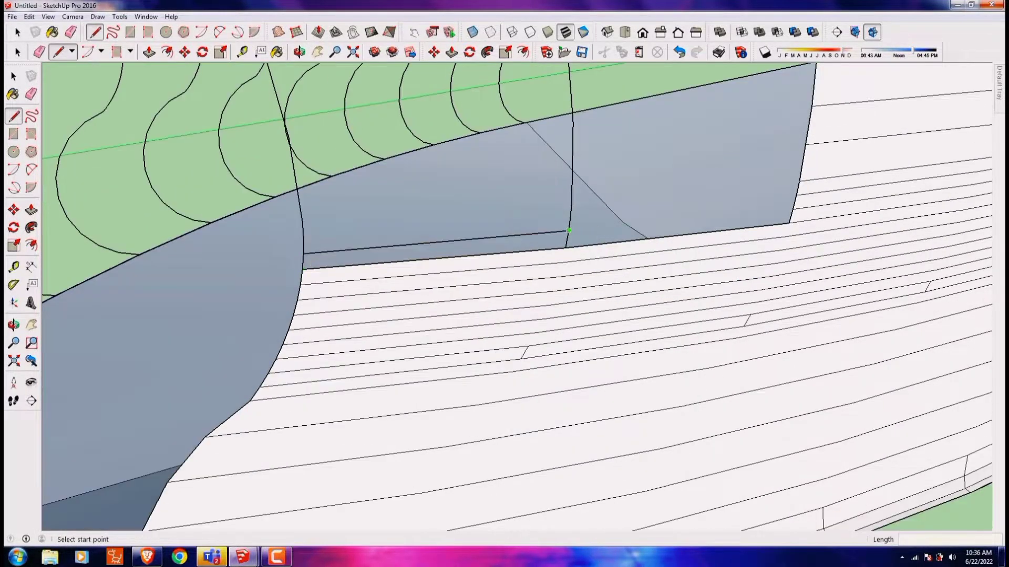
pyautogui.moveTo(303, 158)
pyautogui.mouseDown(button='middle')
pyautogui.moveTo(559, 248)
pyautogui.moveTo(504, 284)
pyautogui.moveTo(504, 252)
pyautogui.mouseUp(button='middle')
pyautogui.click(559, 248)
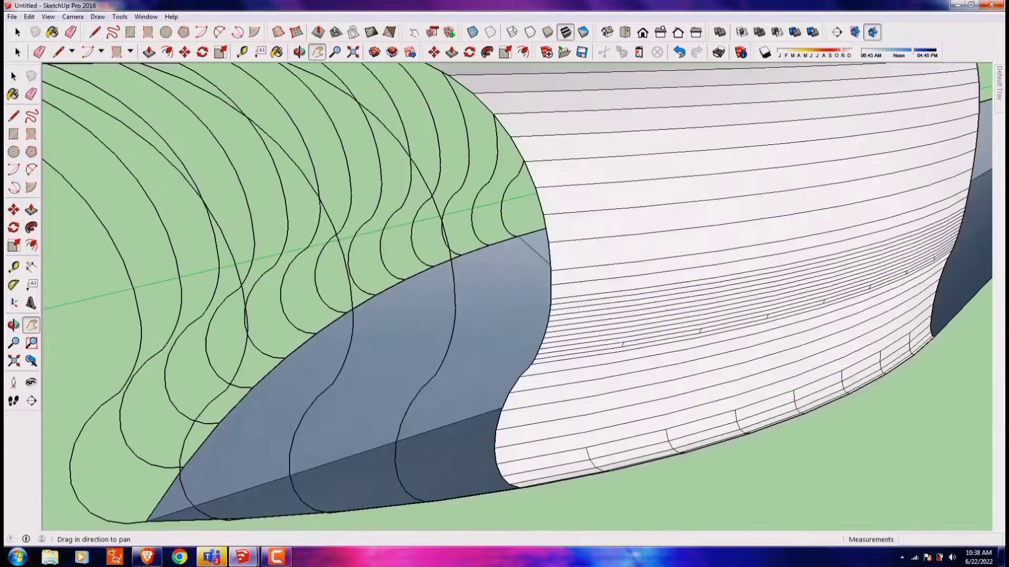
# - Close the successive bow-side hull strips with edges so they fill with faces
pyautogui.click(717, 369)
pyautogui.click(112, 344)
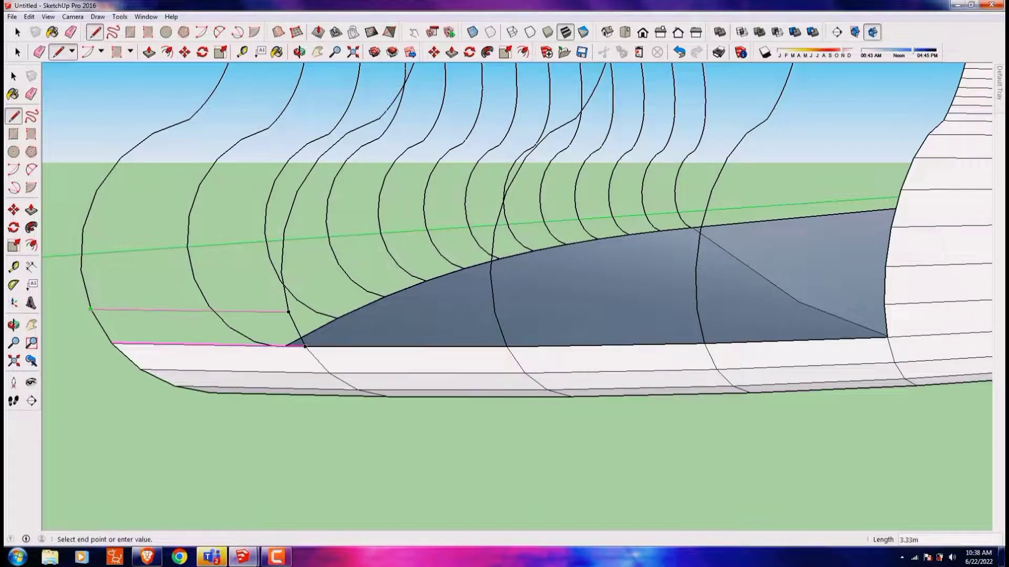
pyautogui.click(92, 310)
pyautogui.click(194, 278)
pyautogui.click(81, 271)
pyautogui.click(896, 209)
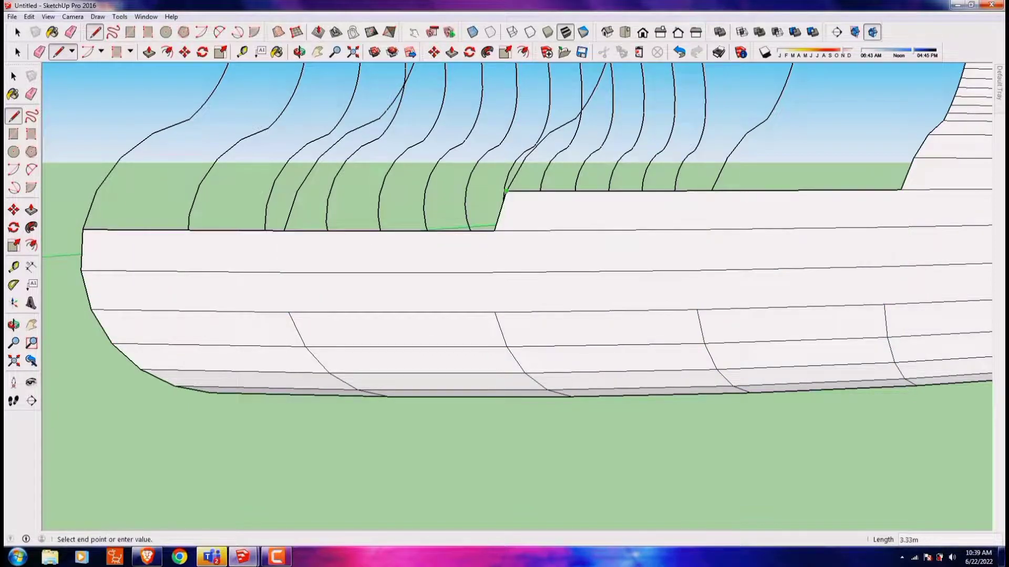
pyautogui.click(96, 190)
pyautogui.click(121, 157)
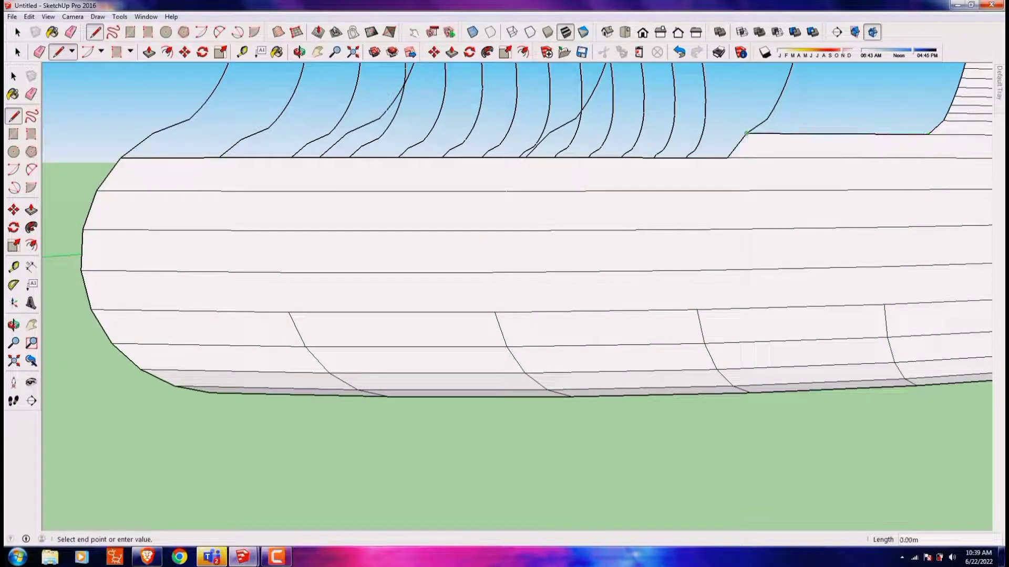
# - Undo the line in progress and move the view further along the bow side
pyautogui.keyDown('shift'); pyautogui.moveTo(228, 130); pyautogui.dragTo(229, 222, button='middle'); pyautogui.keyUp('shift')
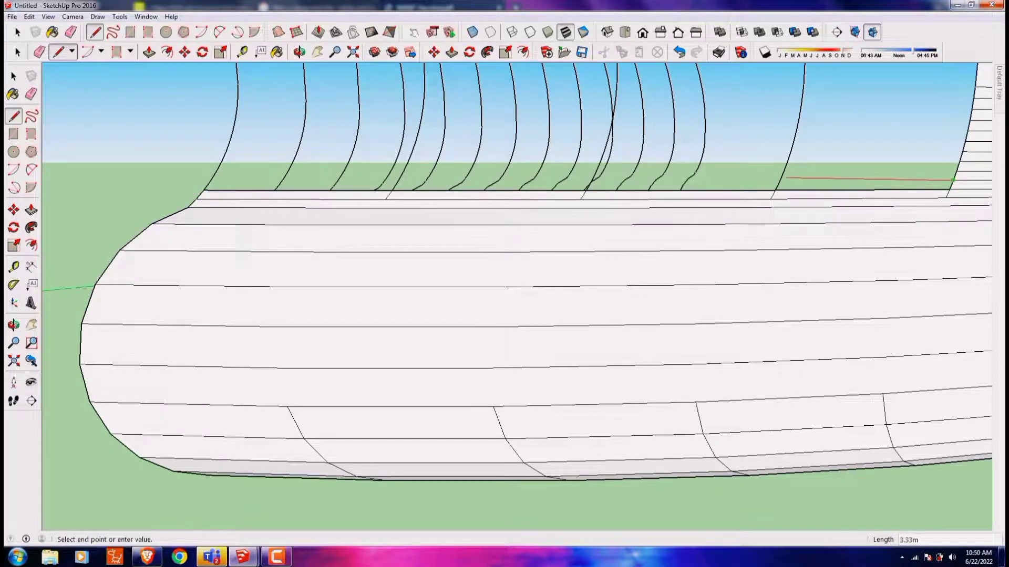
pyautogui.hotkey('ctrl', 'z')
pyautogui.keyDown('shift'); pyautogui.moveTo(952, 180); pyautogui.dragTo(957, 310, button='middle'); pyautogui.keyUp('shift')
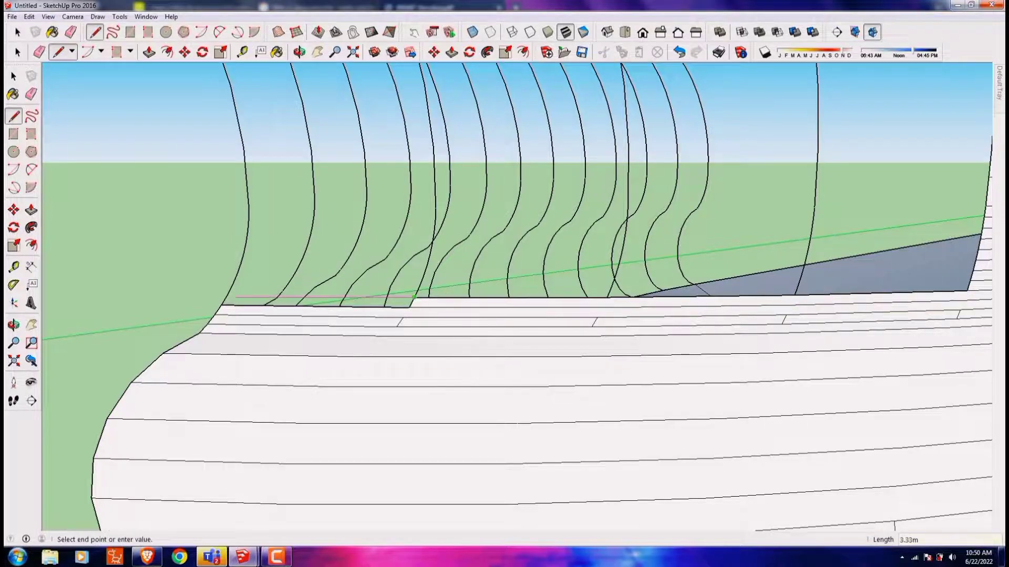
pyautogui.click(413, 297)
pyautogui.keyDown('shift'); pyautogui.moveTo(413, 297); pyautogui.dragTo(524, 332, button='middle'); pyautogui.keyUp('shift')
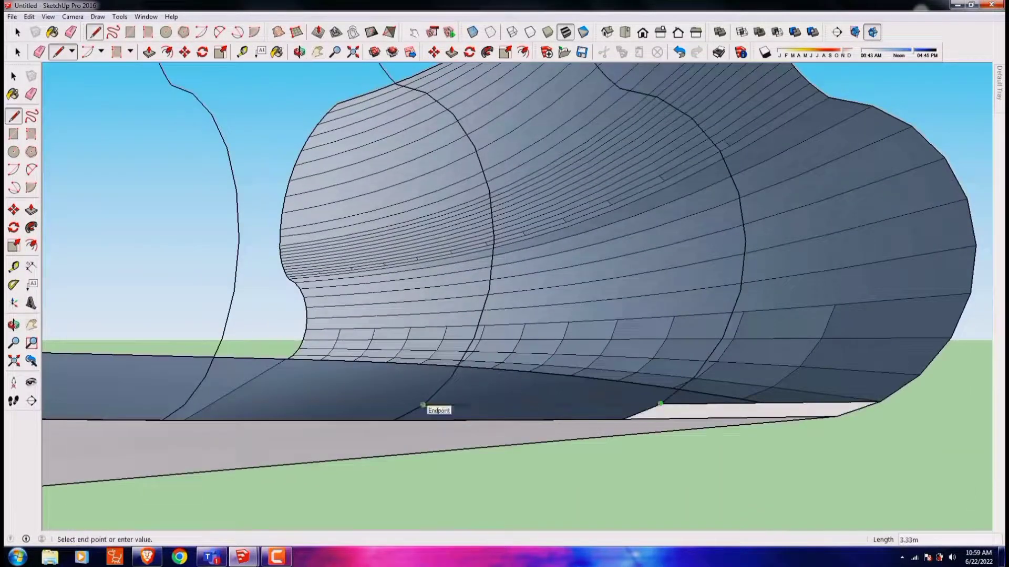
# - Add edges across the floor and wall strips, turning the dark lower strips into faces
pyautogui.click(423, 406)
pyautogui.click(452, 377)
pyautogui.click(476, 338)
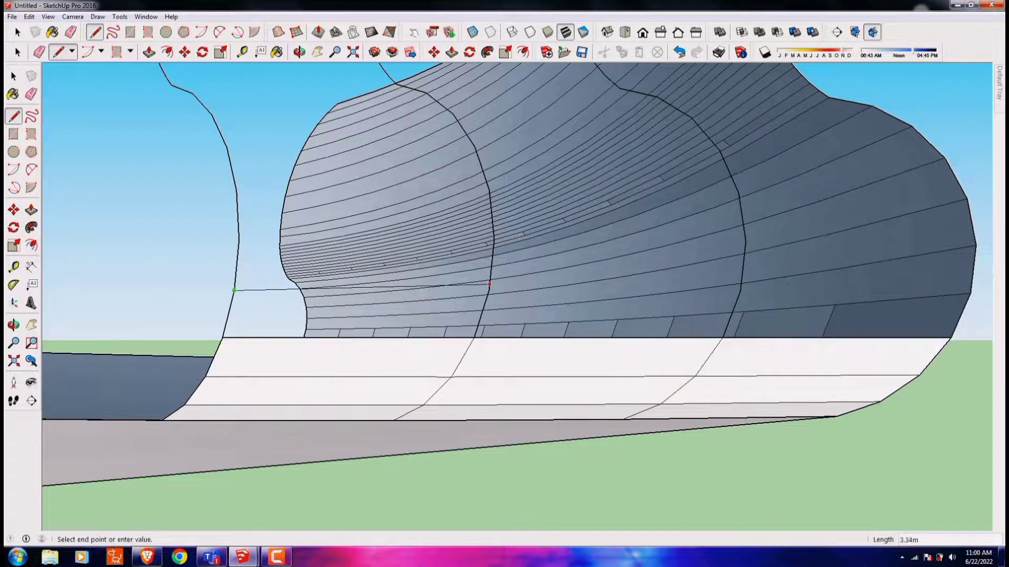
pyautogui.click(489, 290)
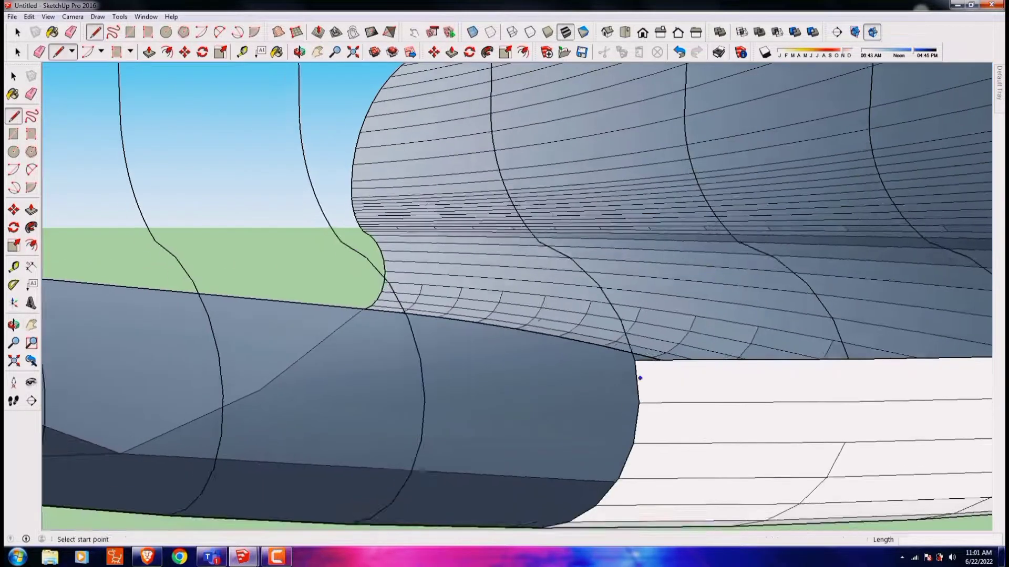
pyautogui.click(531, 360)
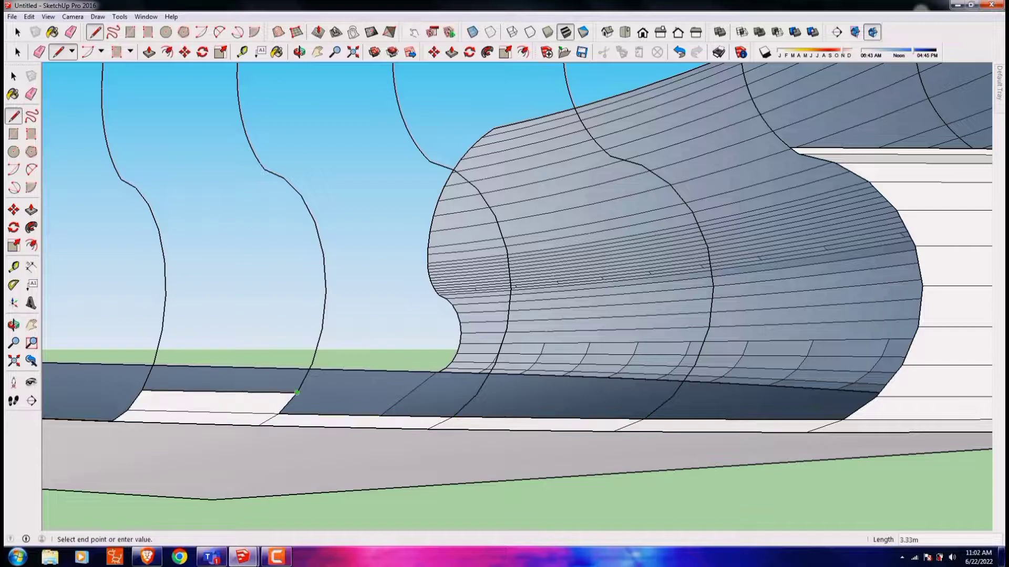
pyautogui.click(713, 286)
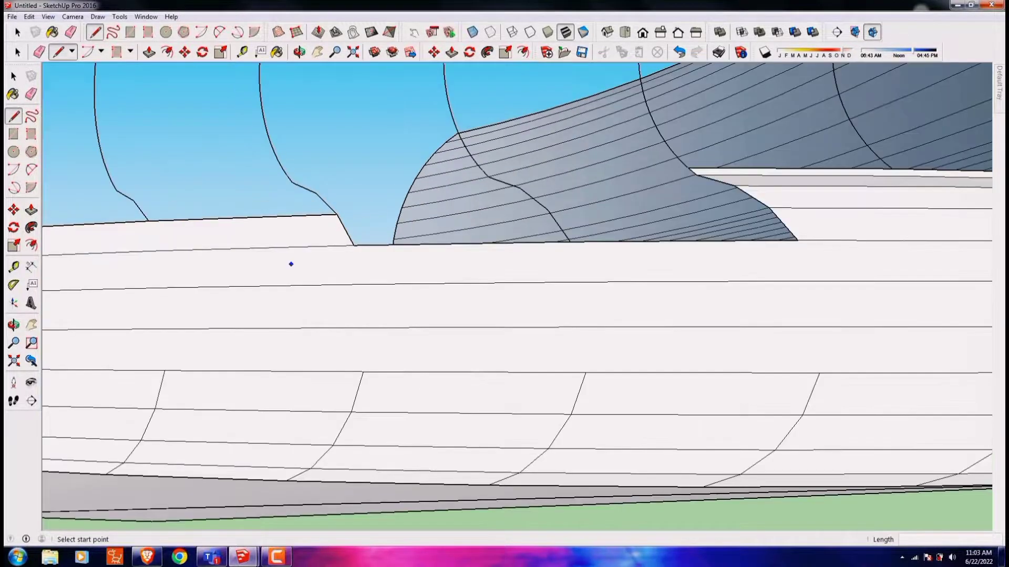
# - Close the dark strip under the wavy section with edges drawn from below
pyautogui.click(291, 263)
pyautogui.moveTo(291, 264); pyautogui.dragTo(552, 313, button='middle')
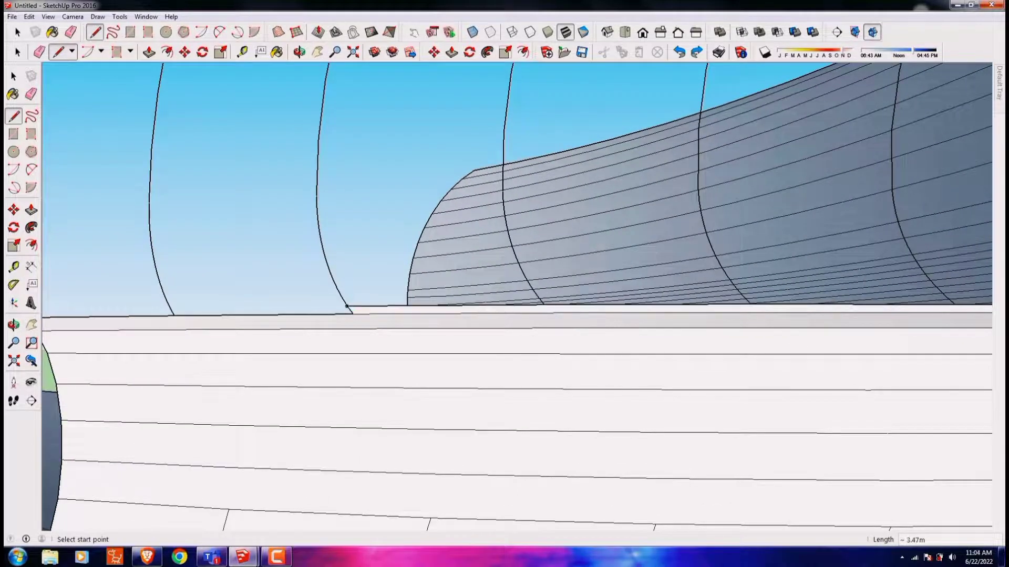
pyautogui.moveTo(346, 306); pyautogui.dragTo(836, 449, button='middle')
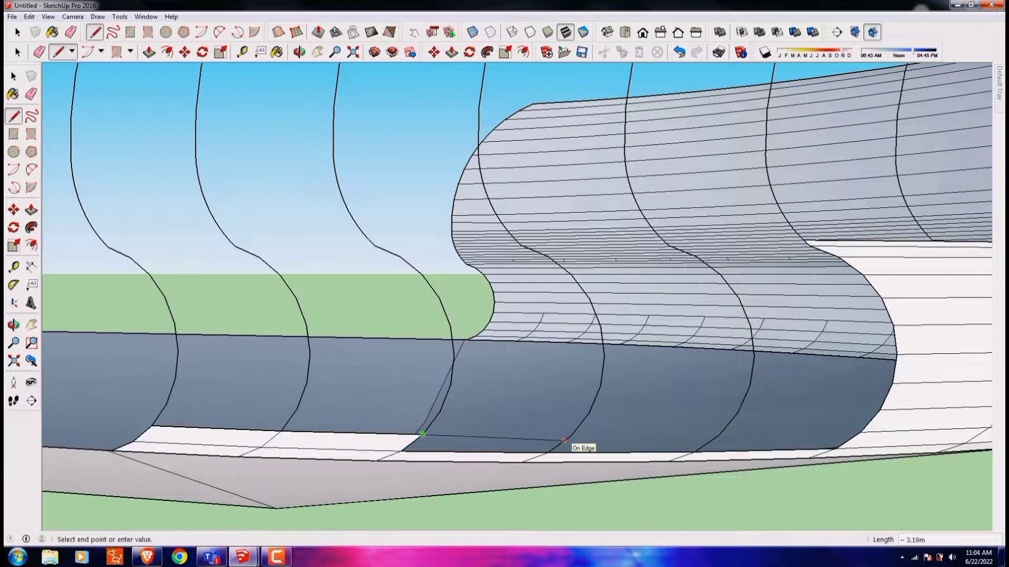
pyautogui.click(720, 435)
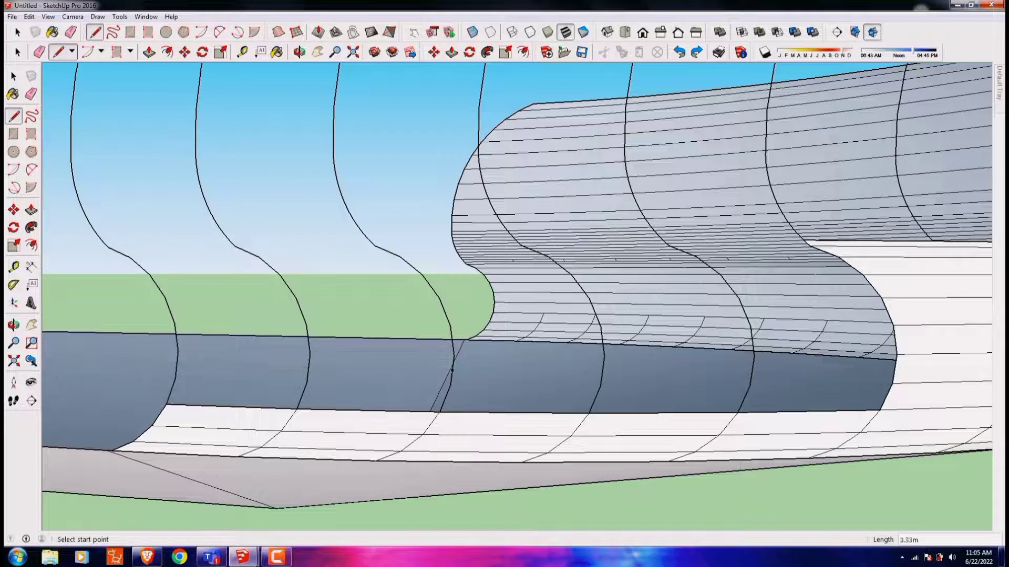
pyautogui.click(892, 384)
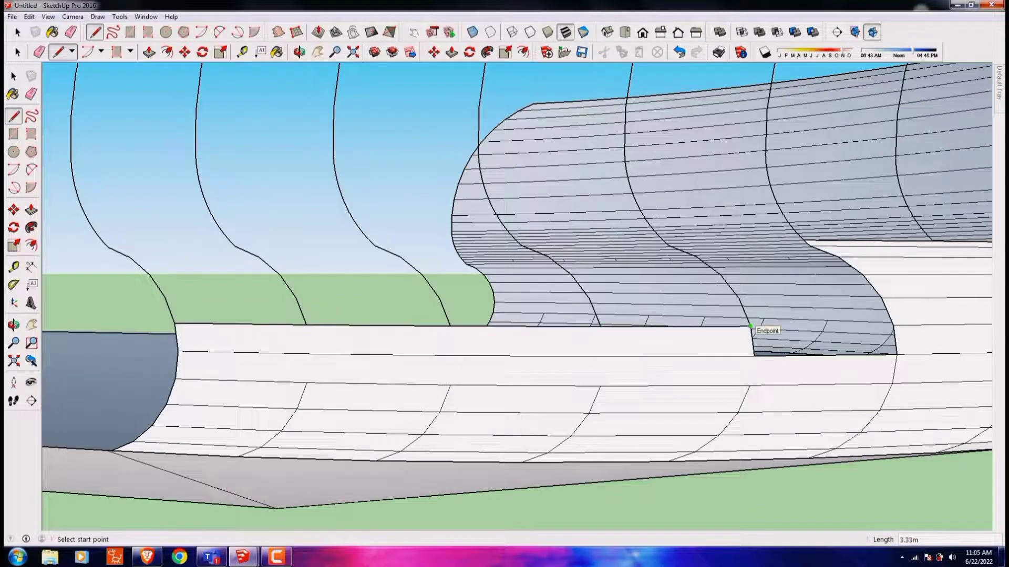
pyautogui.click(280, 274)
pyautogui.click(421, 274)
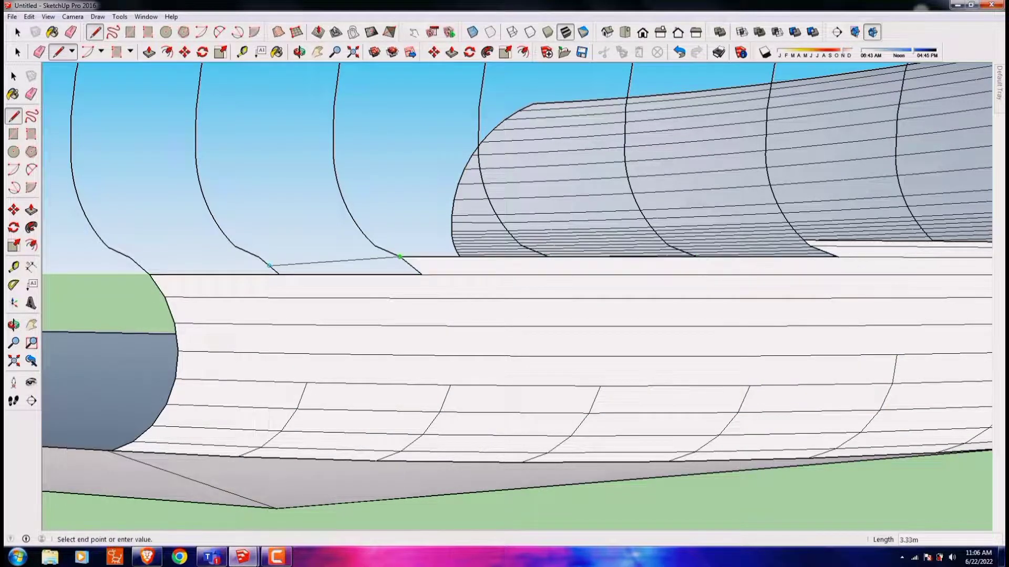
# - Draw edges along the top strip to extend faces up to the hull's top edge
pyautogui.moveTo(516, 239); pyautogui.dragTo(432, 402, button='middle')
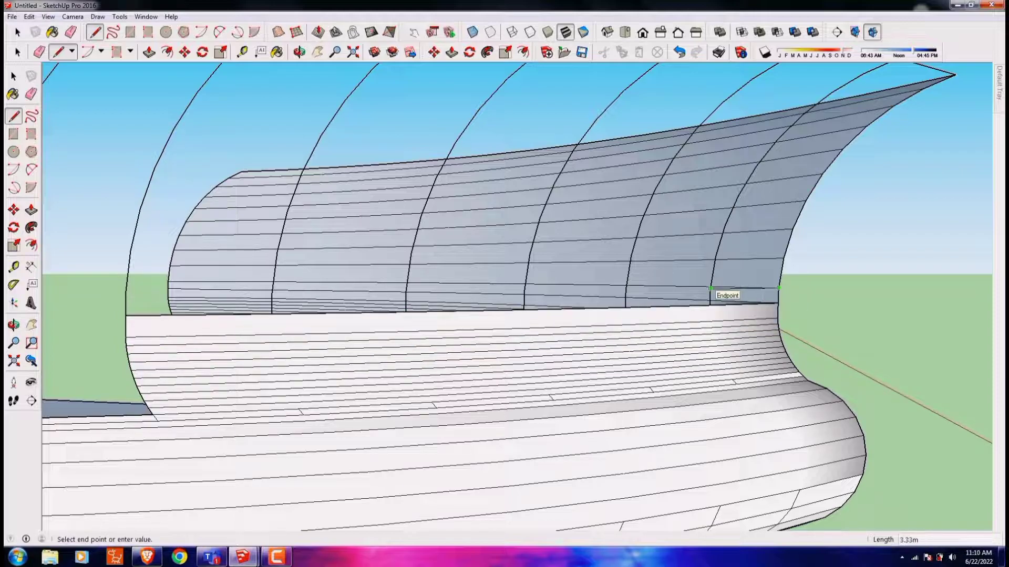
pyautogui.click(529, 254)
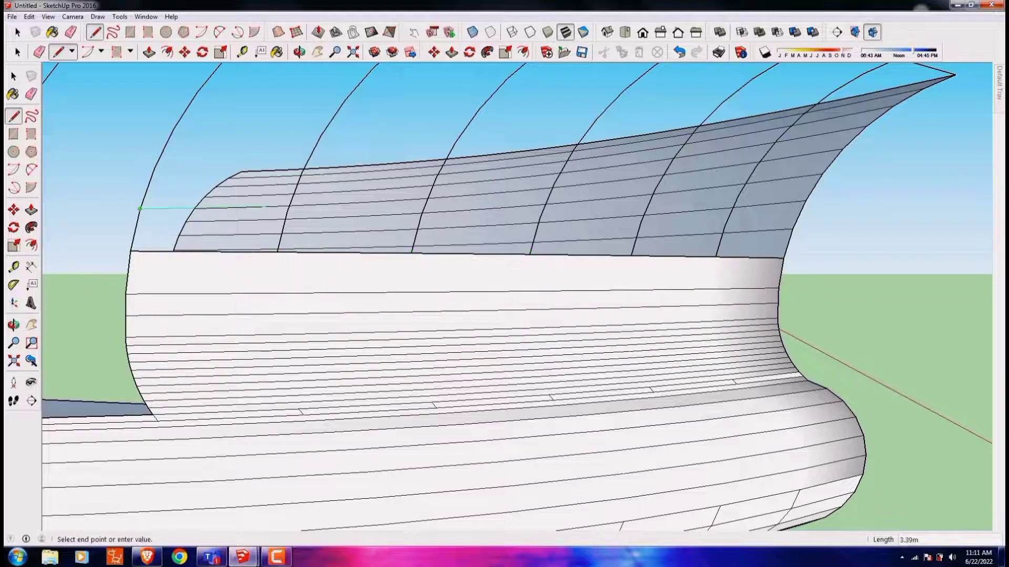
pyautogui.click(656, 190)
pyautogui.click(302, 171)
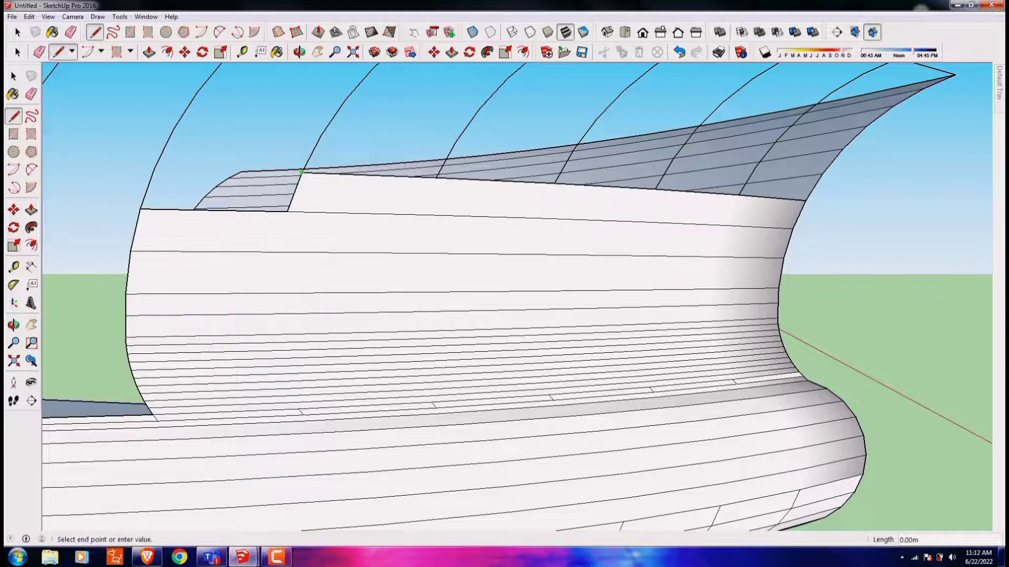
pyautogui.click(757, 166)
pyautogui.moveTo(757, 166); pyautogui.dragTo(578, 174, button='middle')
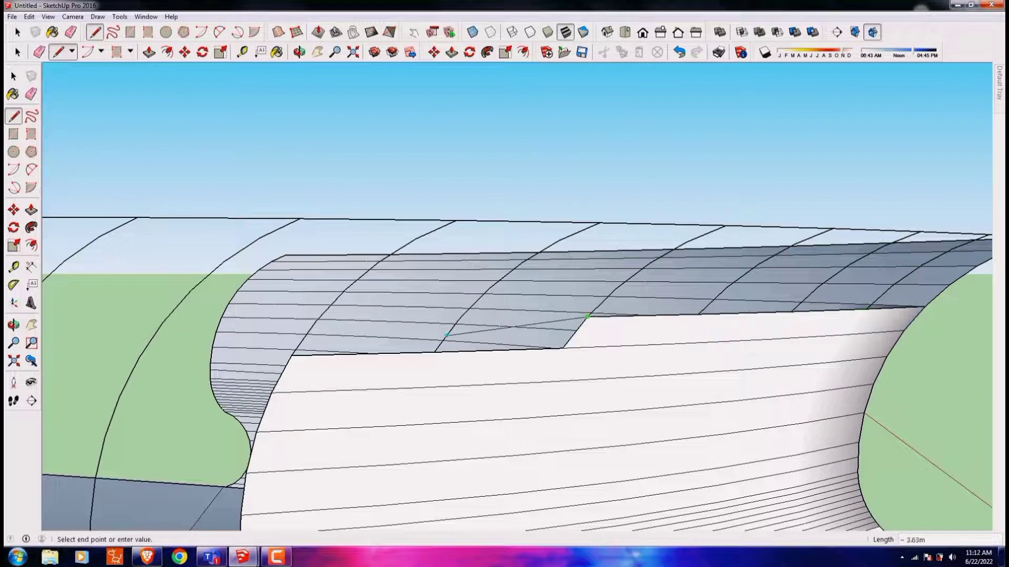
pyautogui.click(588, 316)
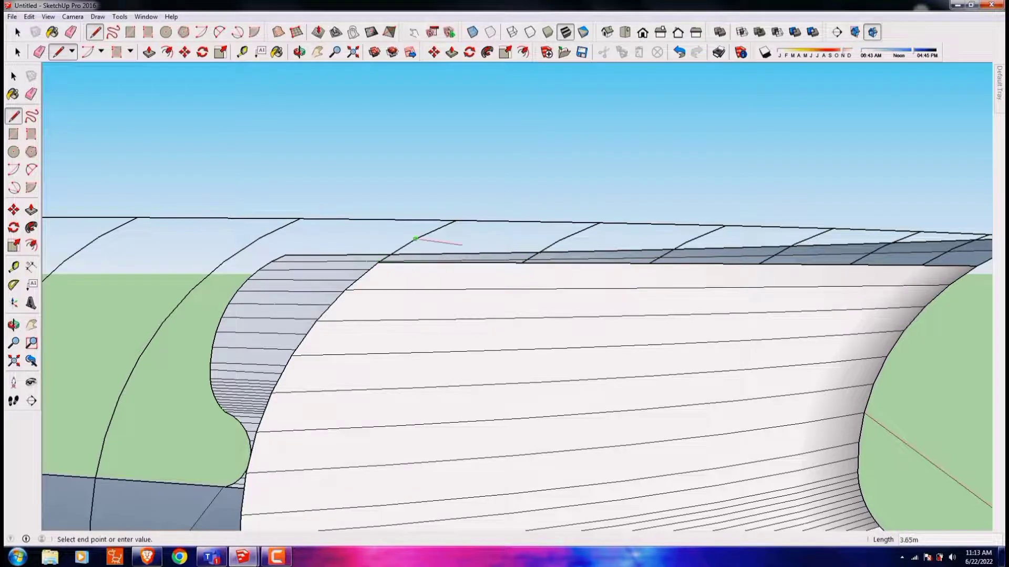
# - Undo the recently added top faces and bring the hull side back into view
pyautogui.hotkey('ctrl', 'z')
pyautogui.hotkey('ctrl', 'z')
pyautogui.hotkey('ctrl', 'z')
pyautogui.hotkey('ctrl', 'z')
pyautogui.moveTo(505, 315); pyautogui.dragTo(462, 273, button='middle')
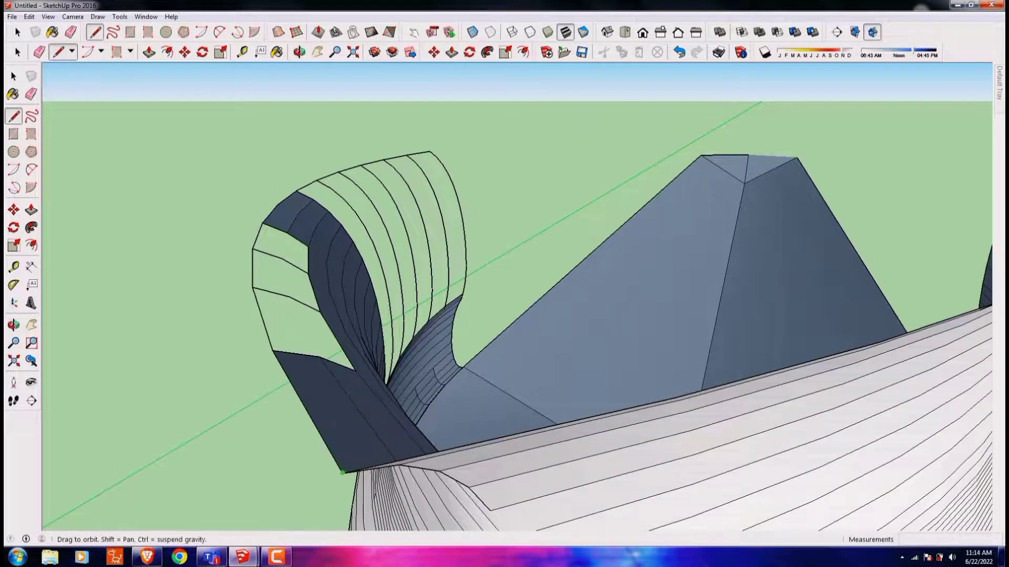
pyautogui.moveTo(504, 315)
pyautogui.mouseDown(button='middle')
pyautogui.moveTo(473, 294)
pyautogui.moveTo(504, 325)
pyautogui.moveTo(473, 315)
pyautogui.mouseUp(button='middle')
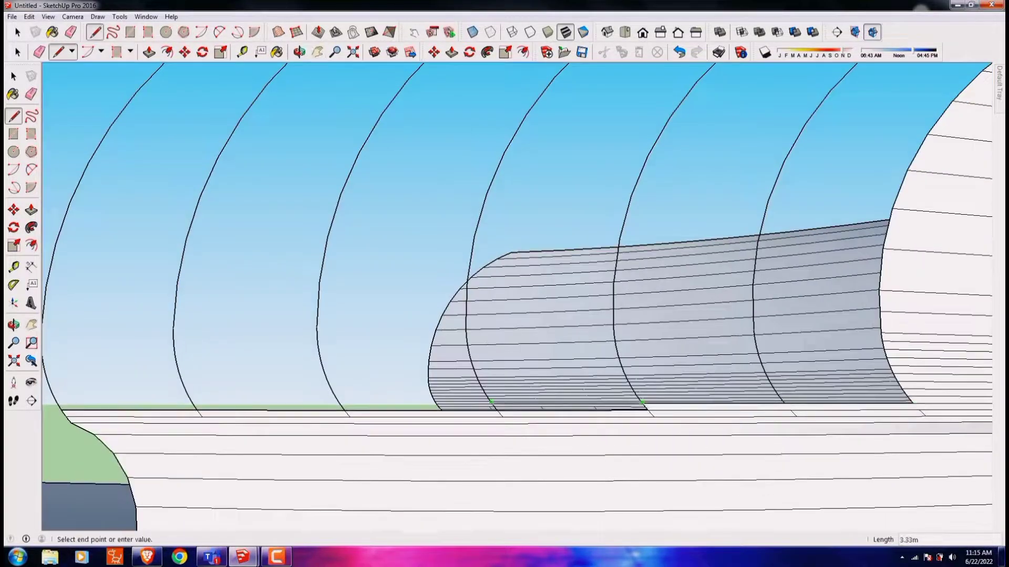
pyautogui.keyDown('shift'); pyautogui.moveTo(58, 402); pyautogui.dragTo(85, 429, button='middle'); pyautogui.keyUp('shift')
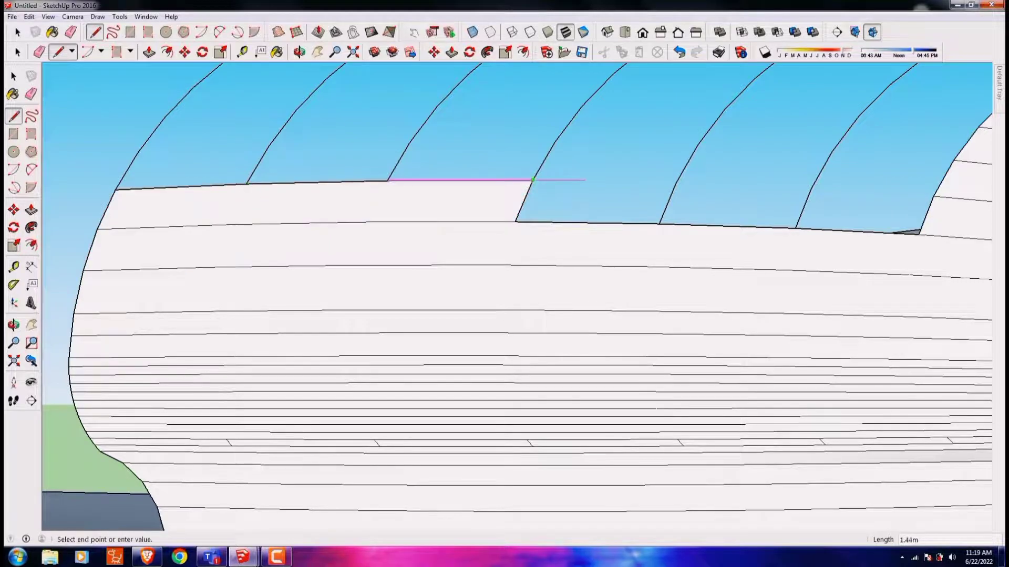
# - Close the upper gap with a line ending at the existing endpoint
pyautogui.click(532, 179)
pyautogui.scroll(-3, 532, 180)
pyautogui.scroll(3, 474, 257)
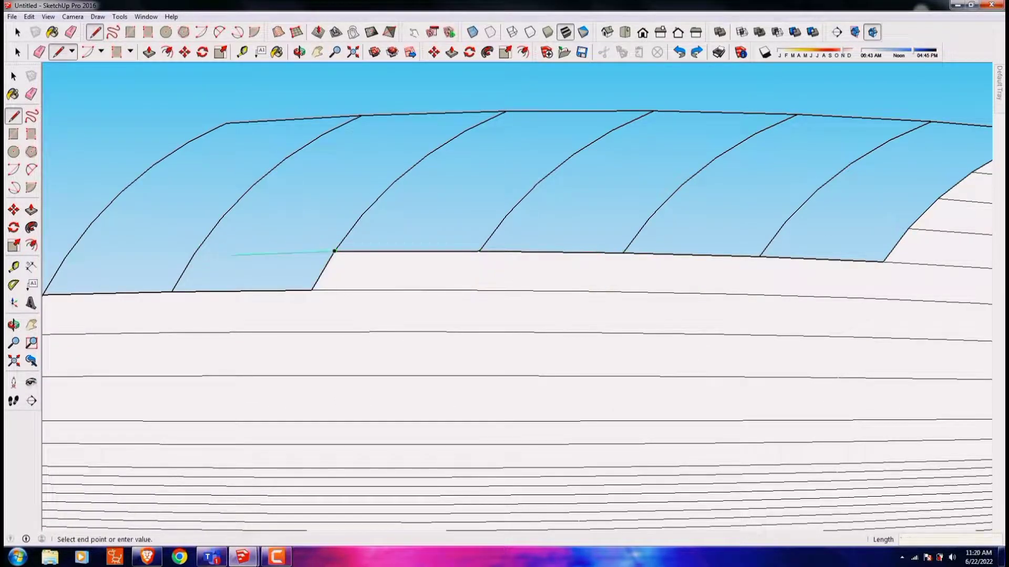
pyautogui.click(785, 221)
pyautogui.moveTo(785, 222); pyautogui.dragTo(800, 310, button='middle')
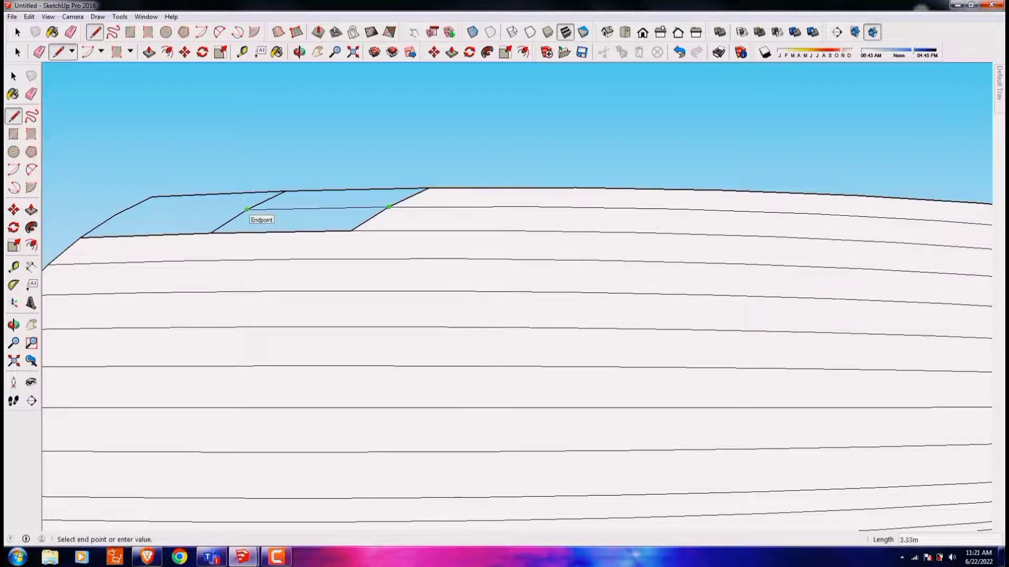
# - Bring the open top panels of the hull back into view
pyautogui.click(247, 209)
pyautogui.scroll(-5, 247, 209)
pyautogui.moveTo(247, 209)
pyautogui.mouseDown(button='middle')
pyautogui.moveTo(315, 315)
pyautogui.moveTo(472, 316)
pyautogui.moveTo(472, 263)
pyautogui.mouseUp(button='middle')
pyautogui.scroll(5, 315, 316)
pyautogui.scroll(-5, 504, 294)
# - Start scaling the long grey midsection box seen from below the hull
pyautogui.scroll(5, 472, 263)
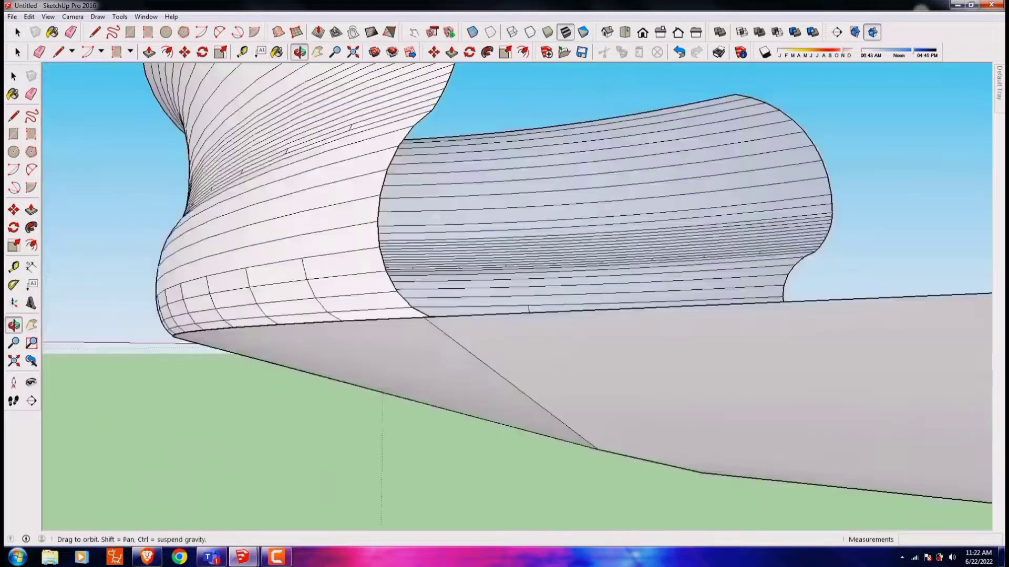
pyautogui.moveTo(504, 294)
pyautogui.keyDown('shift'); pyautogui.mouseDown(button='middle')
pyautogui.moveTo(368, 263)
pyautogui.moveTo(113, 446)
pyautogui.mouseUp(button='middle'); pyautogui.keyUp('shift')
pyautogui.scroll(-5, 368, 262)
pyautogui.scroll(5, 368, 262)
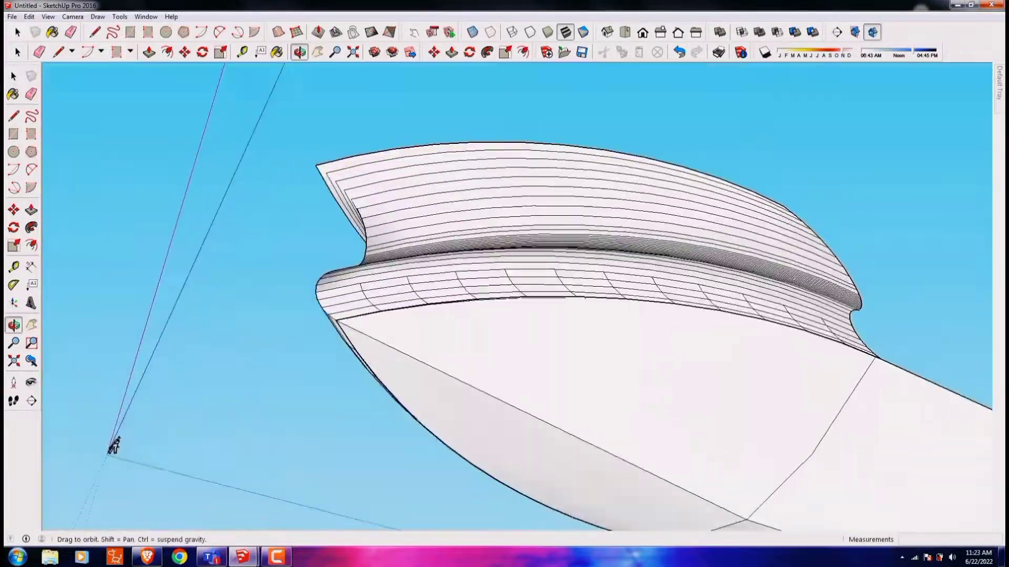
pyautogui.press('s')
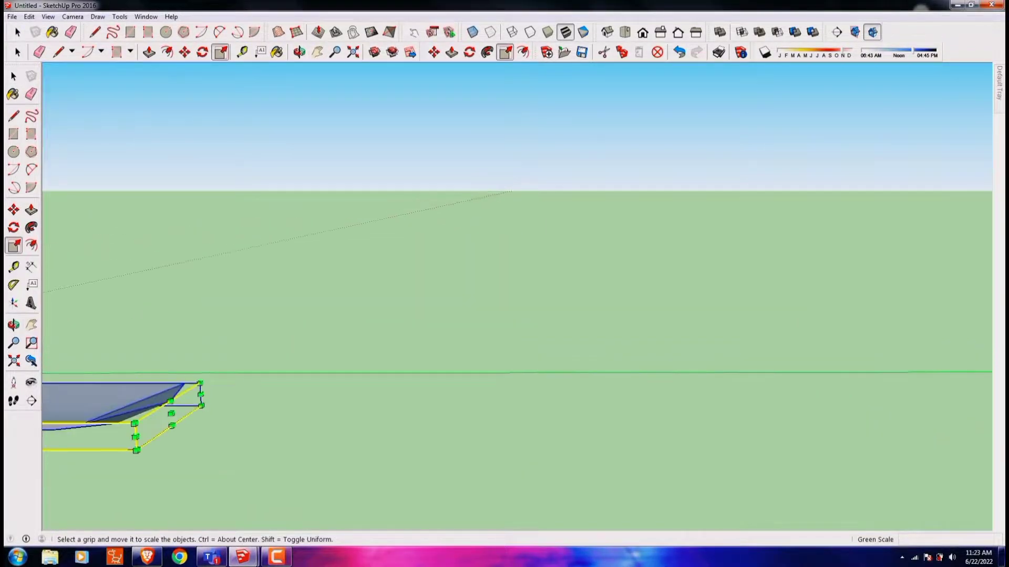
pyautogui.scroll(5, 315, 409)
pyautogui.keyDown('shift'); pyautogui.moveTo(504, 394); pyautogui.dragTo(505, 316, button='middle'); pyautogui.keyUp('shift')
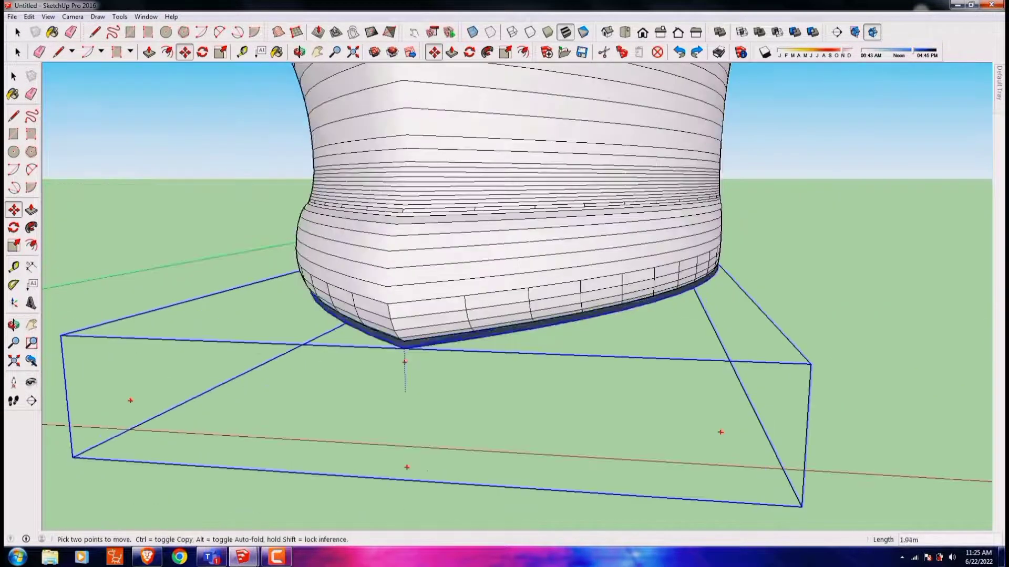
# - Orbit out to a wide view of the hull and its curved end, switching to Line
pyautogui.moveTo(590, 319); pyautogui.dragTo(89, 284, button='middle')
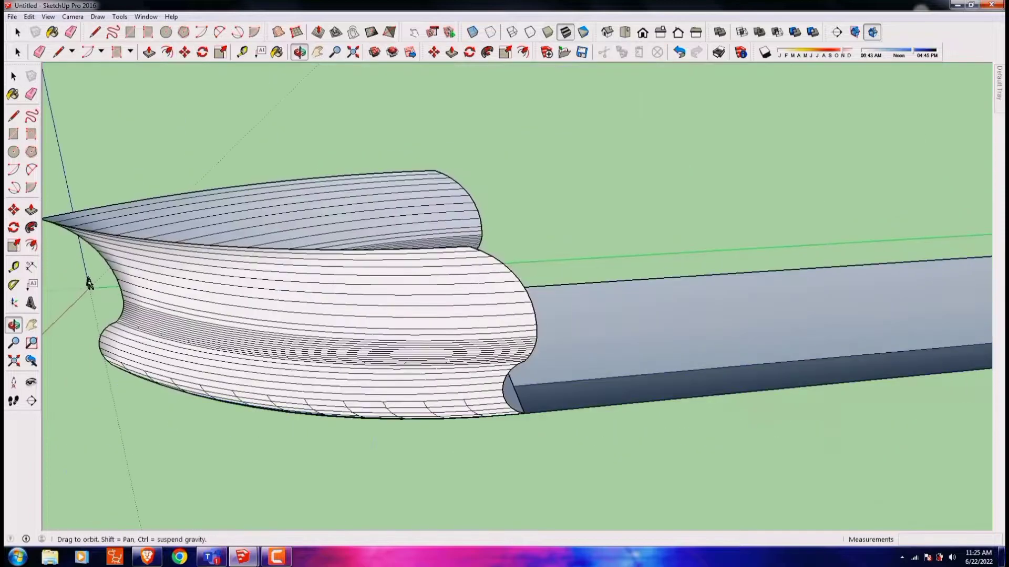
pyautogui.scroll(3, 157, 289)
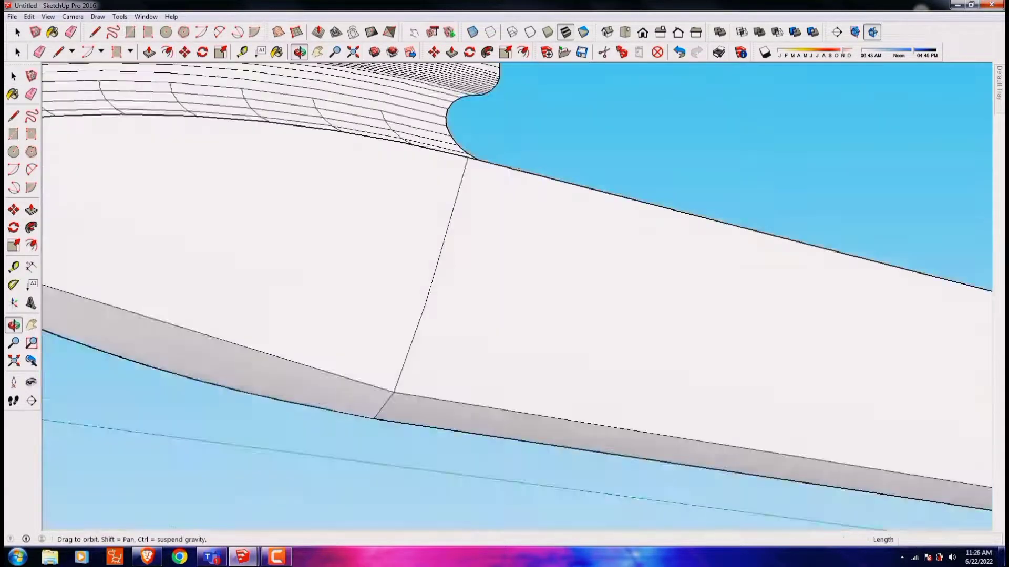
pyautogui.moveTo(473, 262)
pyautogui.mouseDown(button='middle')
pyautogui.moveTo(473, 319)
pyautogui.moveTo(505, 295)
pyautogui.moveTo(368, 211)
pyautogui.moveTo(192, 277)
pyautogui.mouseUp(button='middle')
pyautogui.press('space')
pyautogui.press('l')
pyautogui.press('l')
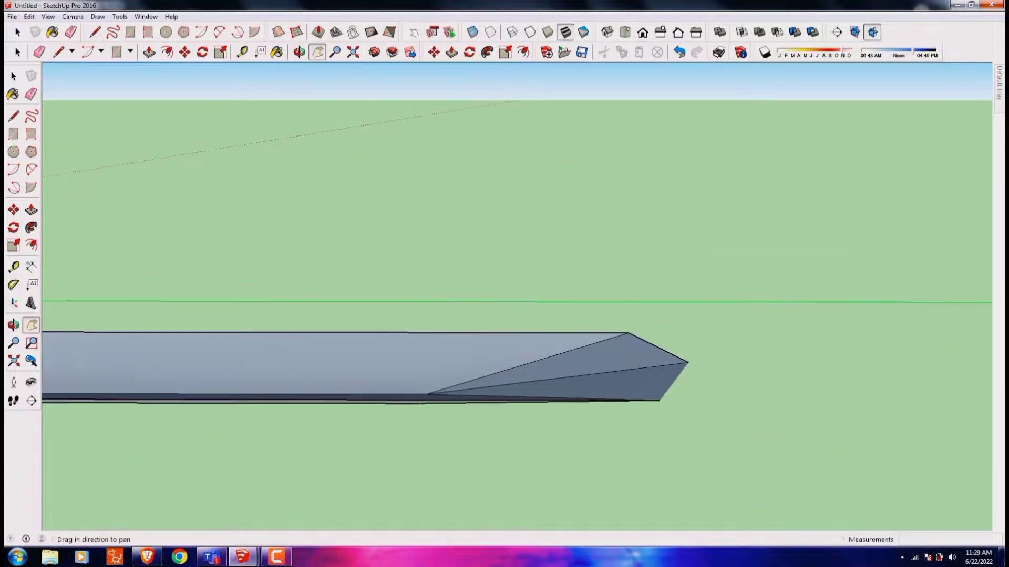
pyautogui.moveTo(421, 316); pyautogui.dragTo(363, 335, button='middle')
# - Move the midsection slab up toward the curved bow's deck height
pyautogui.press('m')
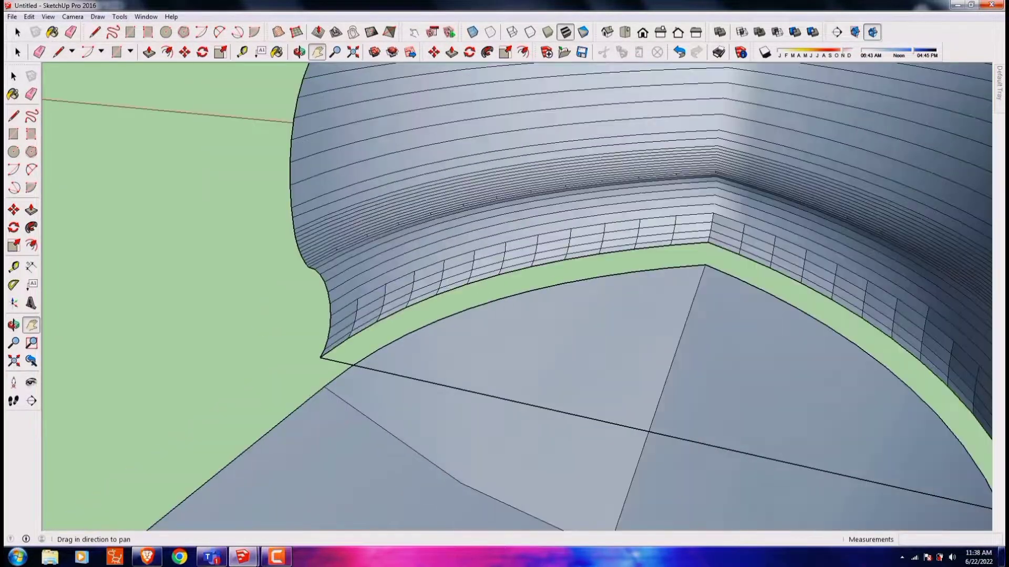
pyautogui.moveTo(630, 263)
pyautogui.mouseDown(button='middle')
pyautogui.moveTo(806, 133)
pyautogui.moveTo(646, 147)
pyautogui.moveTo(336, 209)
pyautogui.moveTo(776, 204)
pyautogui.moveTo(525, 236)
pyautogui.moveTo(505, 263)
pyautogui.mouseUp(button='middle')
pyautogui.press('m')
pyautogui.moveTo(956, 444); pyautogui.dragTo(578, 441, button='middle')
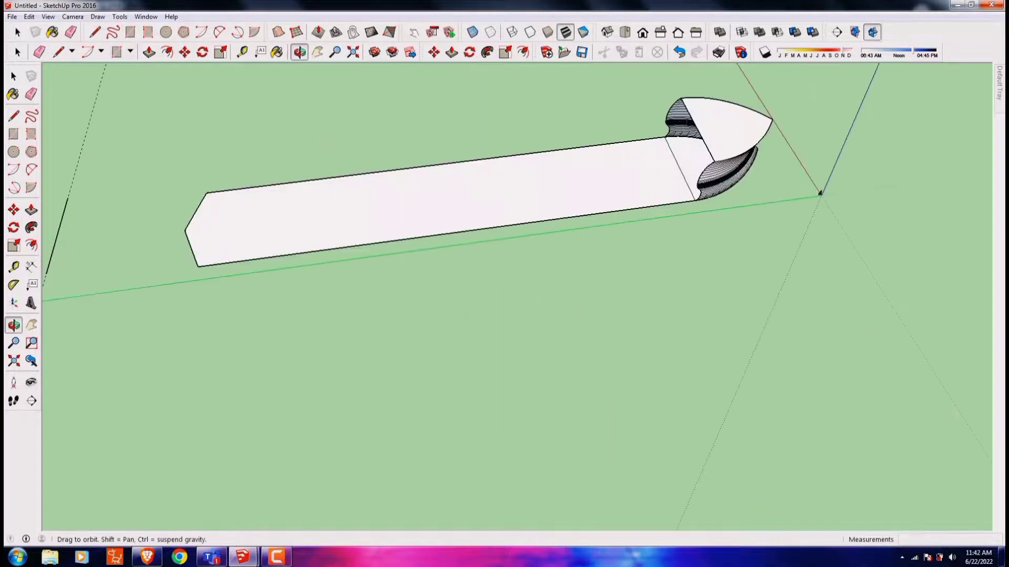
pyautogui.moveTo(280, 415); pyautogui.dragTo(526, 316, button='middle')
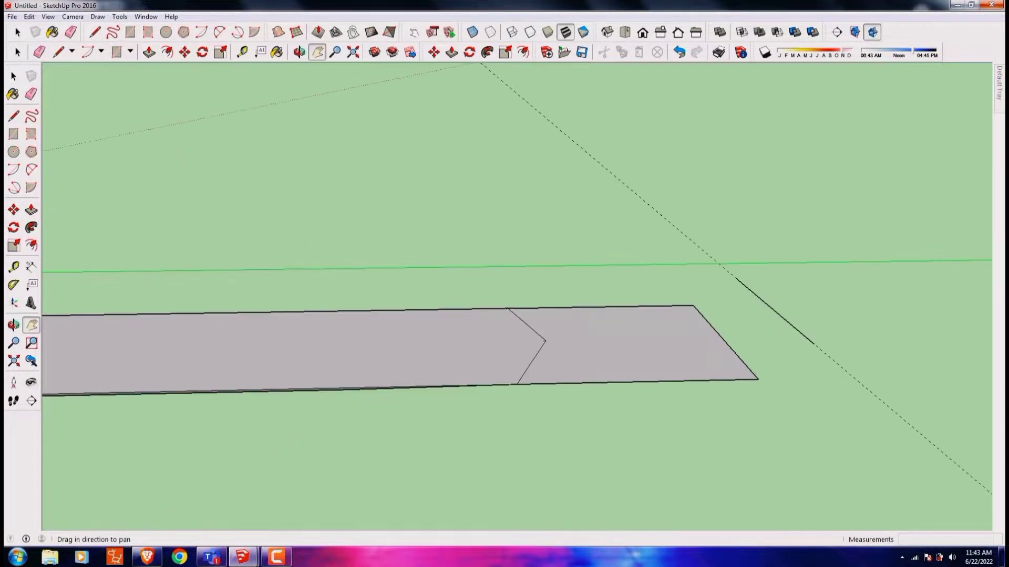
pyautogui.press('e')
pyautogui.scroll(5, 226, 344)
# - Zoom in on the flared bow where it meets the hull bottom and slab
pyautogui.scroll(2, 106, 270)
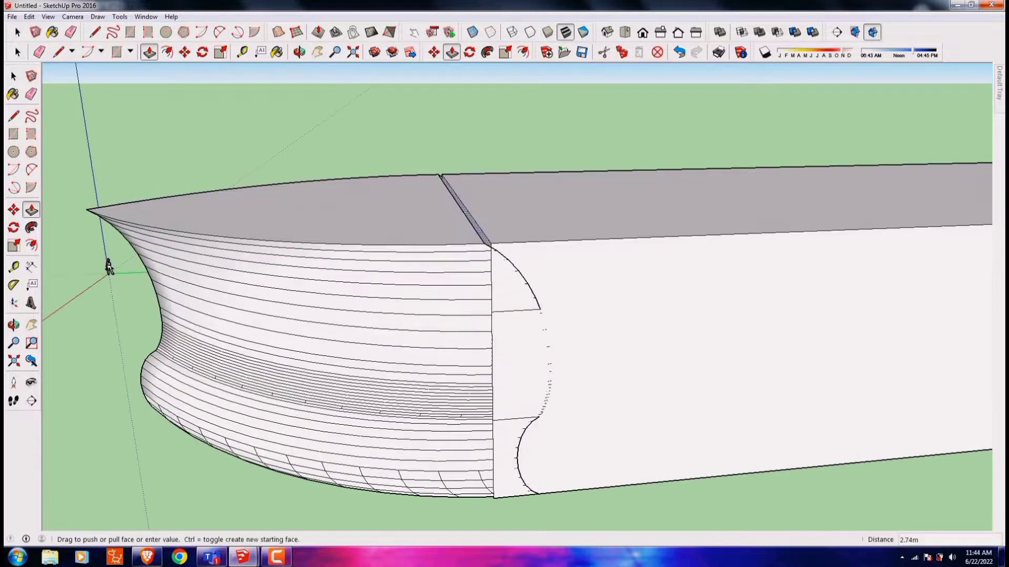
pyautogui.scroll(3, 56, 255)
pyautogui.keyDown('shift'); pyautogui.moveTo(56, 255); pyautogui.dragTo(158, 210, button='middle'); pyautogui.keyUp('shift')
pyautogui.scroll(-5, 315, 240)
pyautogui.moveTo(315, 239); pyautogui.dragTo(315, 240, button='middle')
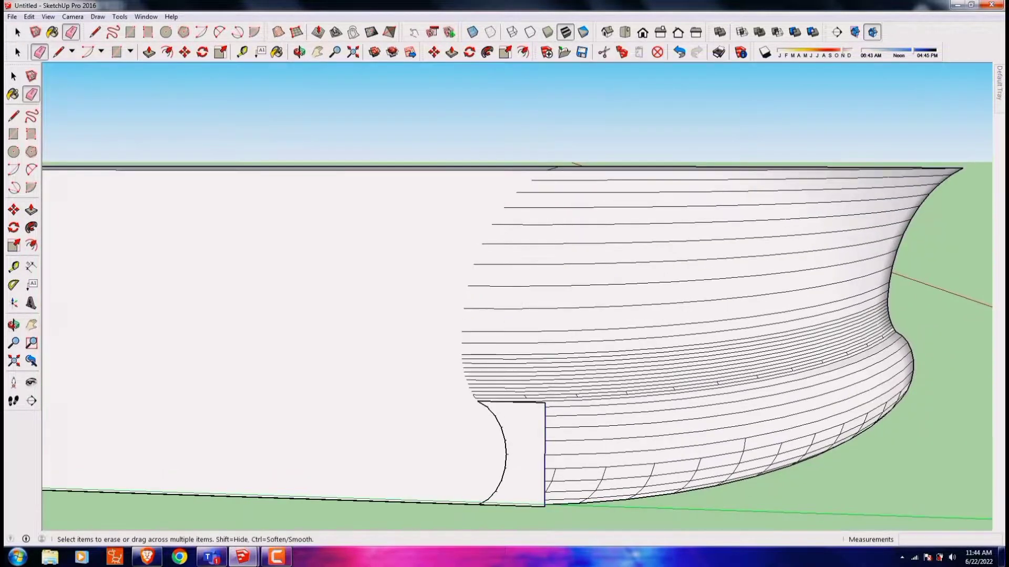
pyautogui.moveTo(504, 294); pyautogui.dragTo(473, 263, button='middle')
pyautogui.scroll(3, 505, 294)
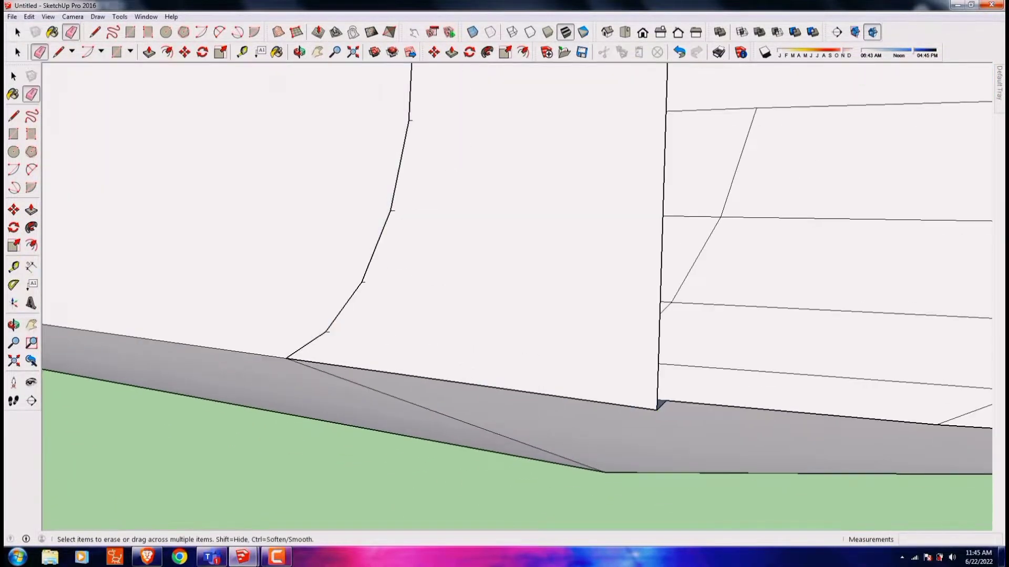
pyautogui.moveTo(504, 294)
pyautogui.mouseDown(button='middle')
pyautogui.moveTo(525, 316)
pyautogui.moveTo(505, 210)
pyautogui.mouseUp(button='middle')
pyautogui.scroll(-2, 504, 295)
# - Clean up the bow-to-hull seam edges with the Line and Eraser tools
pyautogui.press('l')
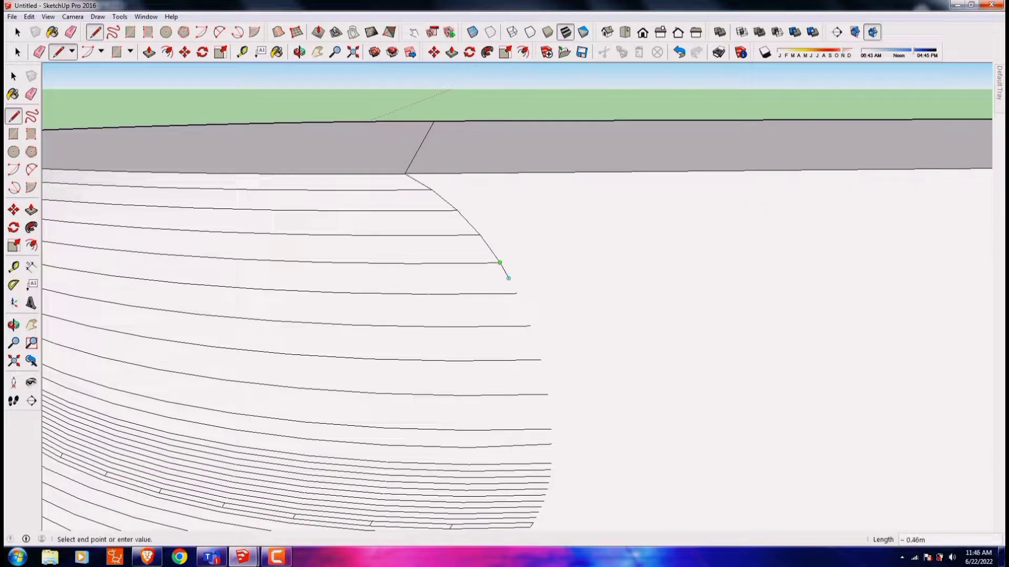
pyautogui.moveTo(504, 295); pyautogui.dragTo(473, 342, button='middle')
pyautogui.press('e')
pyautogui.scroll(3, 398, 391)
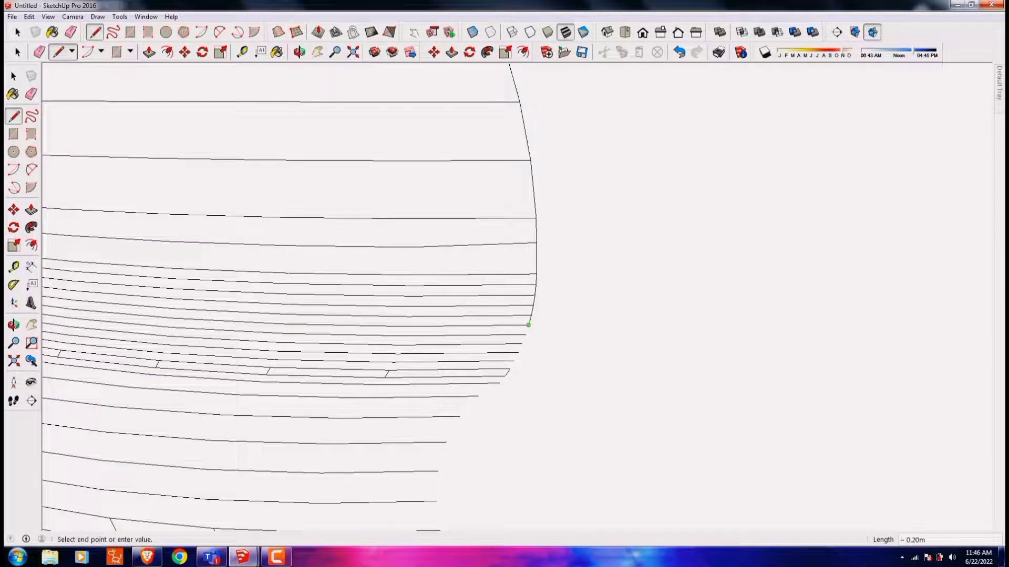
pyautogui.scroll(-4, 500, 382)
pyautogui.moveTo(500, 382)
pyautogui.mouseDown(button='middle')
pyautogui.moveTo(473, 316)
pyautogui.moveTo(525, 237)
pyautogui.mouseUp(button='middle')
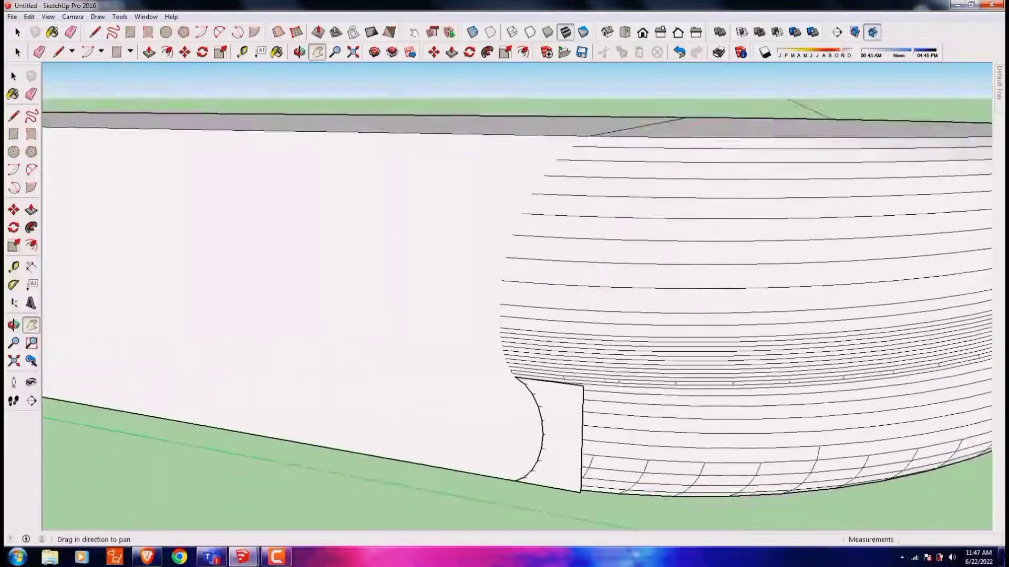
pyautogui.scroll(4, 582, 198)
pyautogui.scroll(-2, 517, 280)
# - Erase stray horizontal hull edges toward the square end of the box
pyautogui.moveTo(517, 279)
pyautogui.keyDown('shift'); pyautogui.mouseDown(button='middle')
pyautogui.moveTo(368, 263)
pyautogui.moveTo(342, 342)
pyautogui.mouseUp(button='middle'); pyautogui.keyUp('shift')
pyautogui.scroll(3, 416, 128)
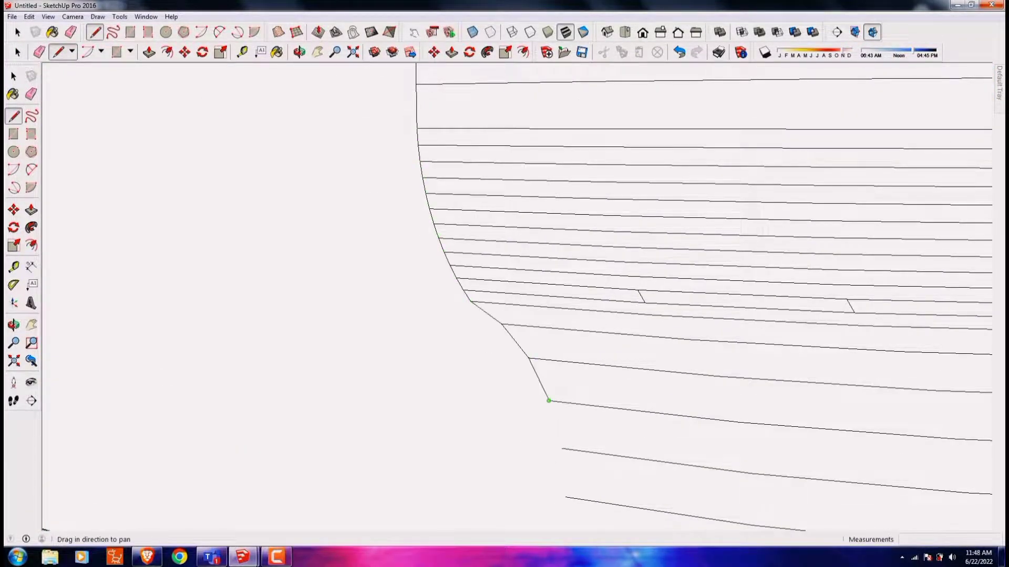
pyautogui.scroll(-4, 505, 295)
pyautogui.moveTo(505, 294); pyautogui.dragTo(473, 341, button='middle')
pyautogui.scroll(3, 505, 294)
pyautogui.press('e')
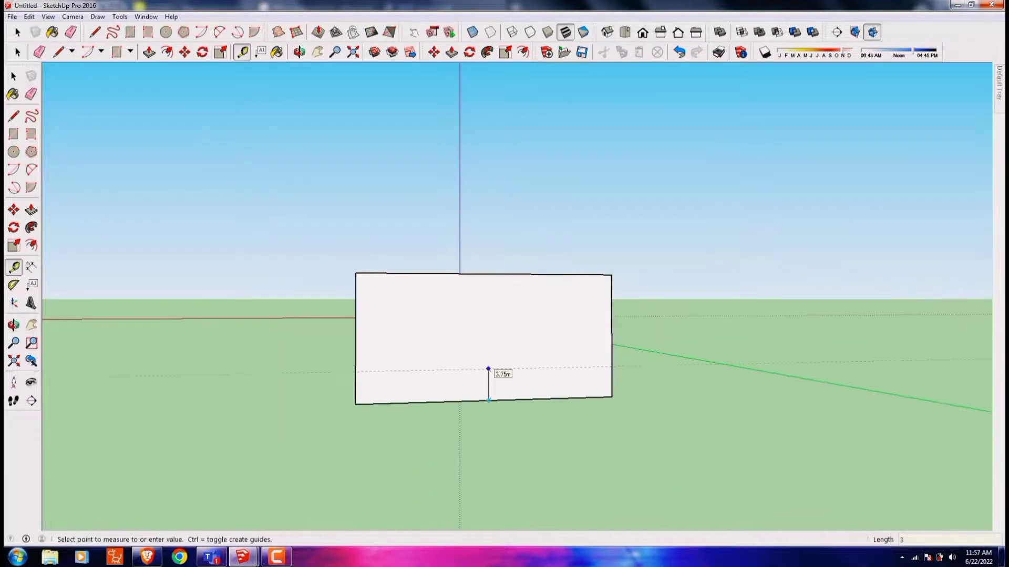
# - Examine the stern end of the box from above and below, erasing extra edges
pyautogui.moveTo(456, 273); pyautogui.dragTo(471, 257, button='middle')
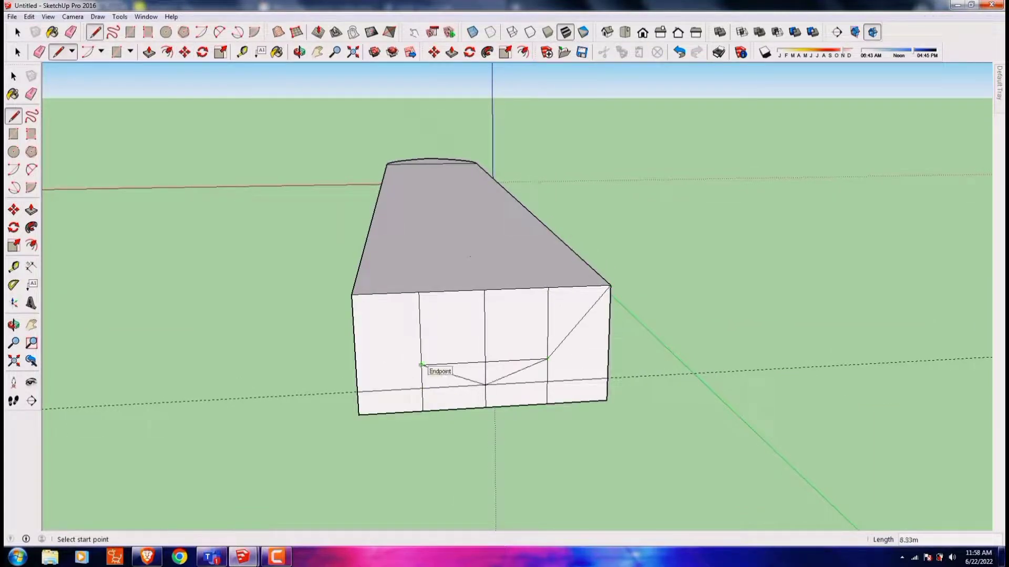
pyautogui.moveTo(421, 364); pyautogui.dragTo(463, 273, button='middle')
pyautogui.scroll(3, 446, 315)
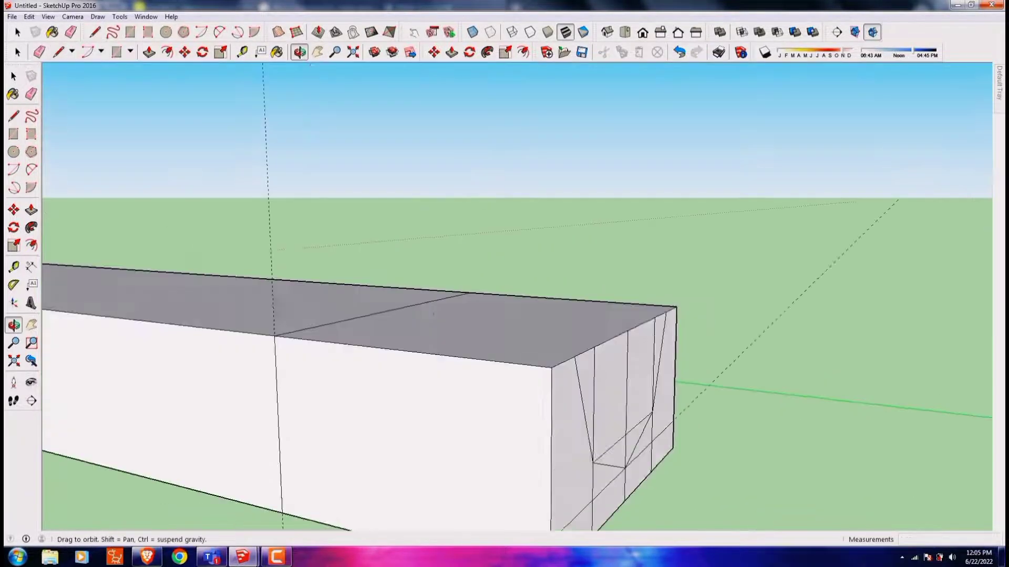
pyautogui.moveTo(433, 315); pyautogui.dragTo(421, 341, button='middle')
pyautogui.press('e')
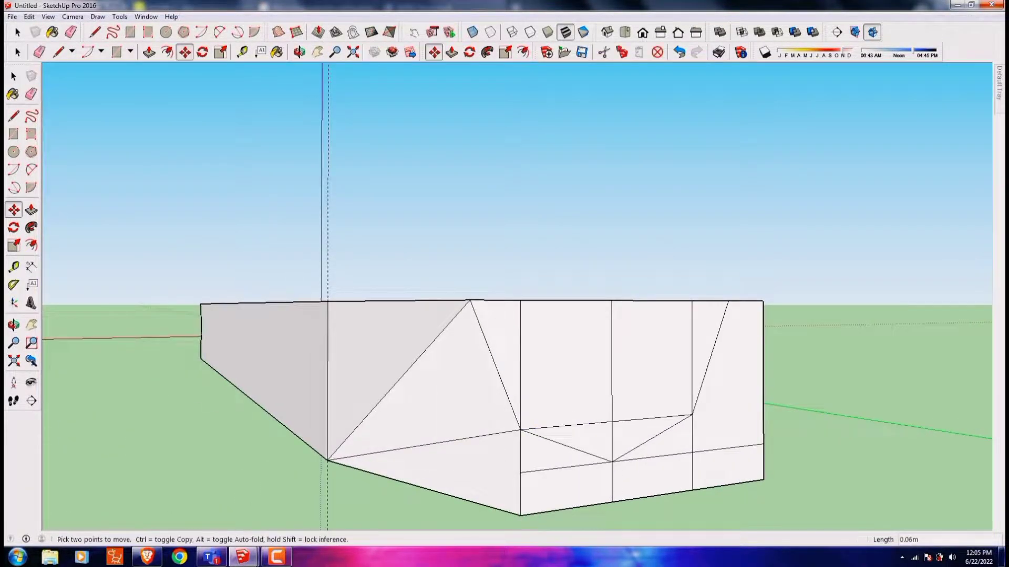
# - Erase more edges along the box's long side, then undo the recent changes
pyautogui.moveTo(525, 315); pyautogui.dragTo(685, 389, button='middle')
pyautogui.moveTo(551, 280); pyautogui.dragTo(520, 228, button='middle')
pyautogui.press('e')
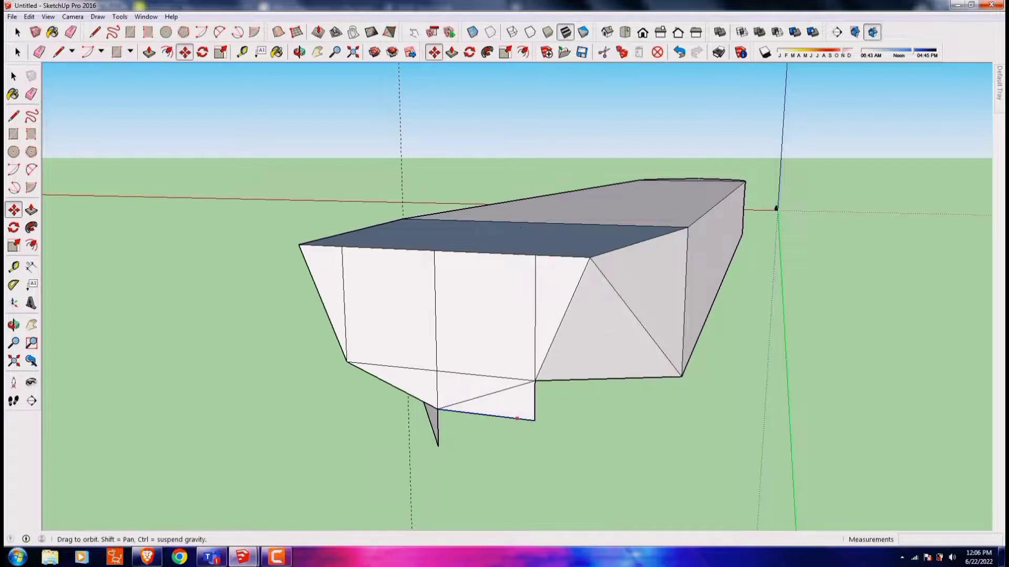
pyautogui.moveTo(518, 419)
pyautogui.mouseDown(button='middle')
pyautogui.moveTo(473, 367)
pyautogui.moveTo(499, 315)
pyautogui.mouseUp(button='middle')
pyautogui.press('o')
pyautogui.moveTo(500, 315); pyautogui.dragTo(525, 341)
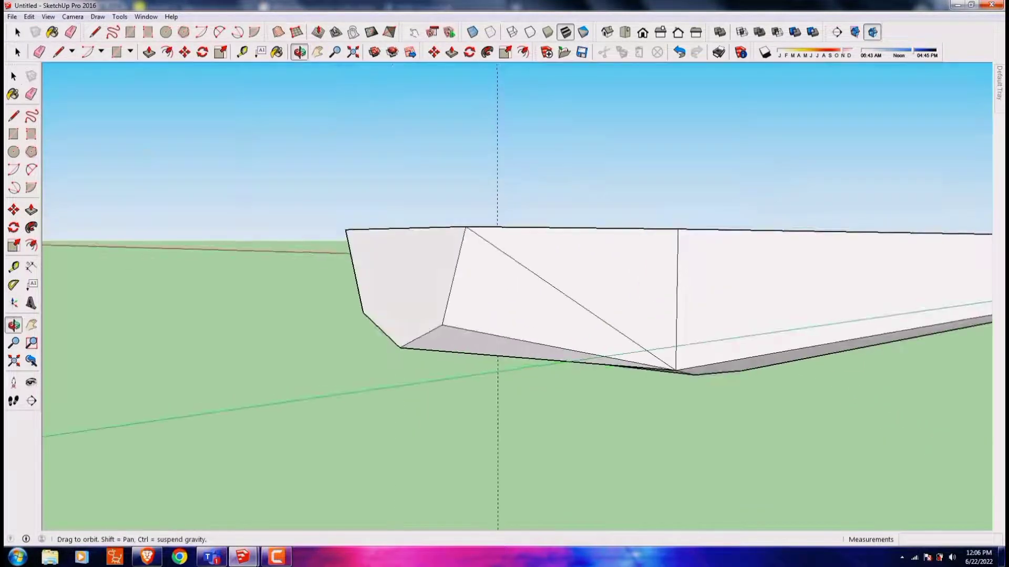
pyautogui.hotkey('ctrl', 'z')
pyautogui.hotkey('ctrl', 'z')
pyautogui.hotkey('ctrl', 'z')
pyautogui.hotkey('ctrl', 'z')
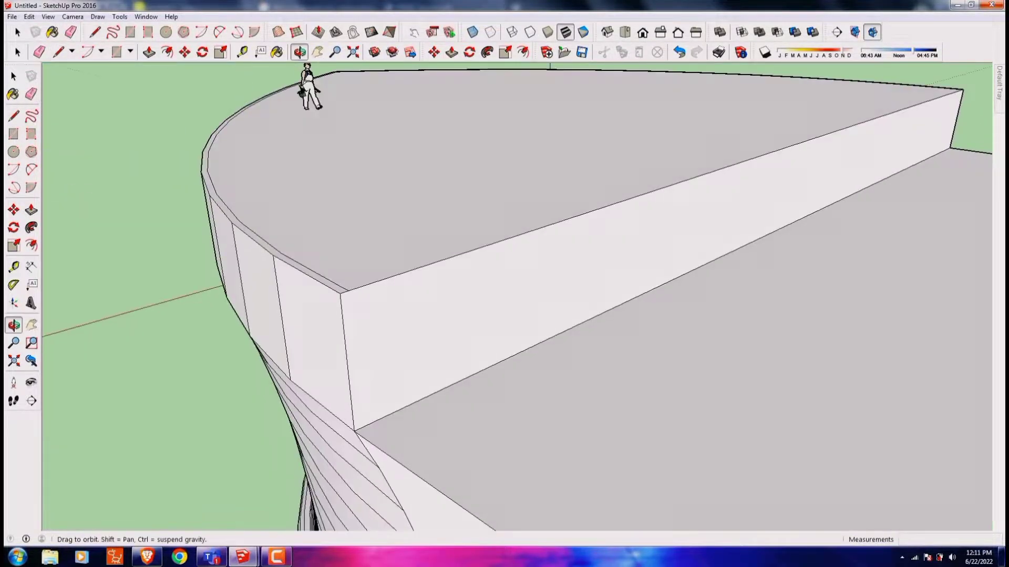
# - Survey the curved bulwark and long wall faces, undoing the last edits
pyautogui.moveTo(305, 79); pyautogui.dragTo(185, 74, button='middle')
pyautogui.keyDown('shift'); pyautogui.moveTo(173, 162); pyautogui.dragTo(193, 226, button='middle'); pyautogui.keyUp('shift')
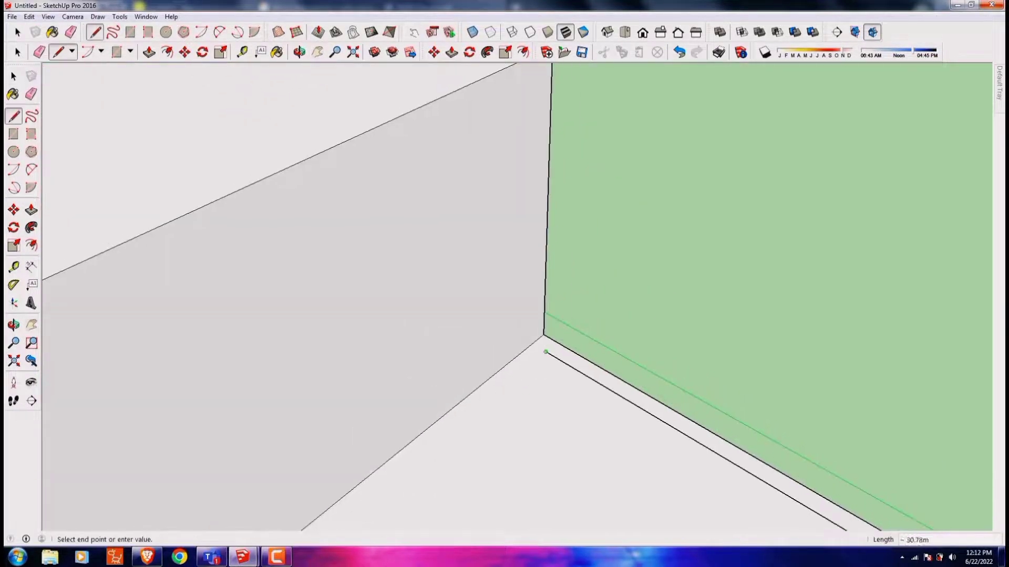
pyautogui.moveTo(546, 352); pyautogui.dragTo(547, 294, button='middle')
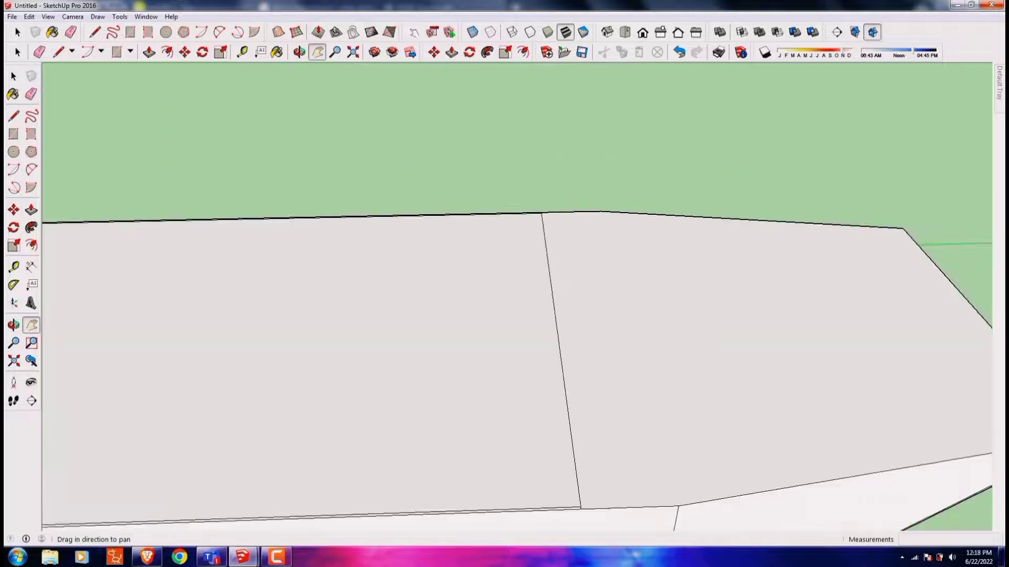
pyautogui.hotkey('ctrl', 'z')
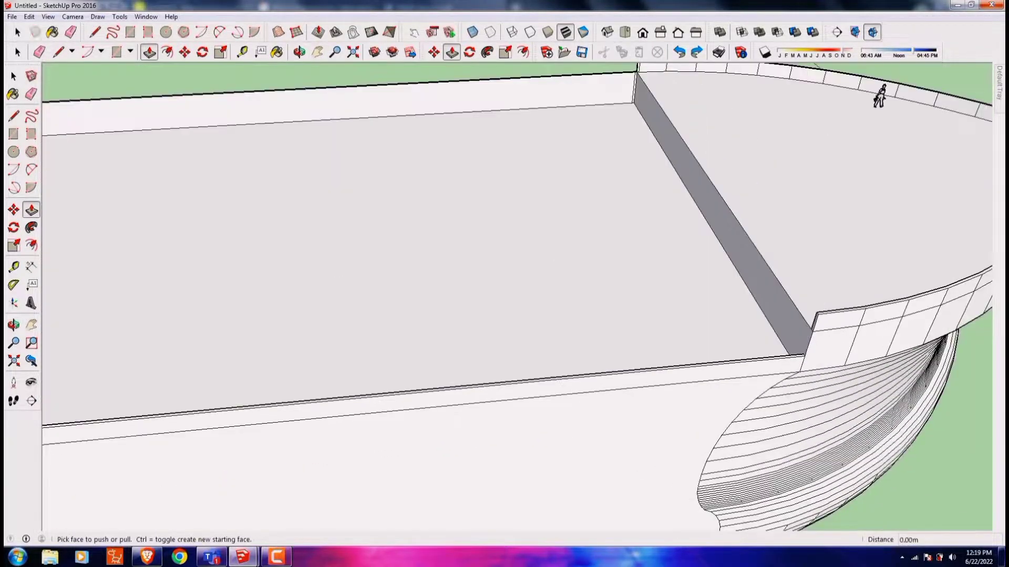
pyautogui.moveTo(525, 315); pyautogui.dragTo(368, 237, button='middle')
# - Draw a line from the wall corner closing a triangular face, then push/pull it
pyautogui.press('l')
pyautogui.click(326, 202)
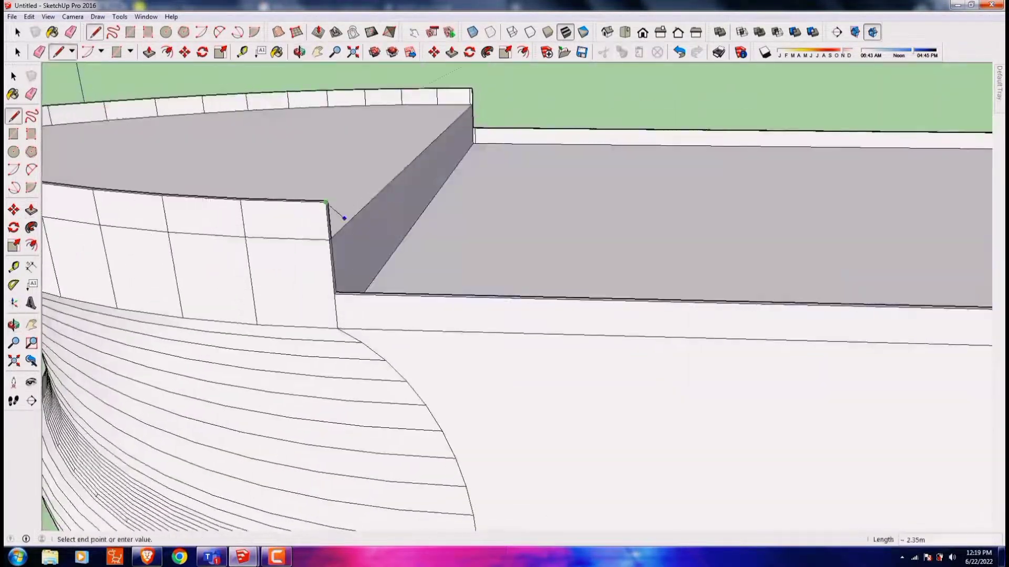
pyautogui.click(498, 282)
pyautogui.press('p')
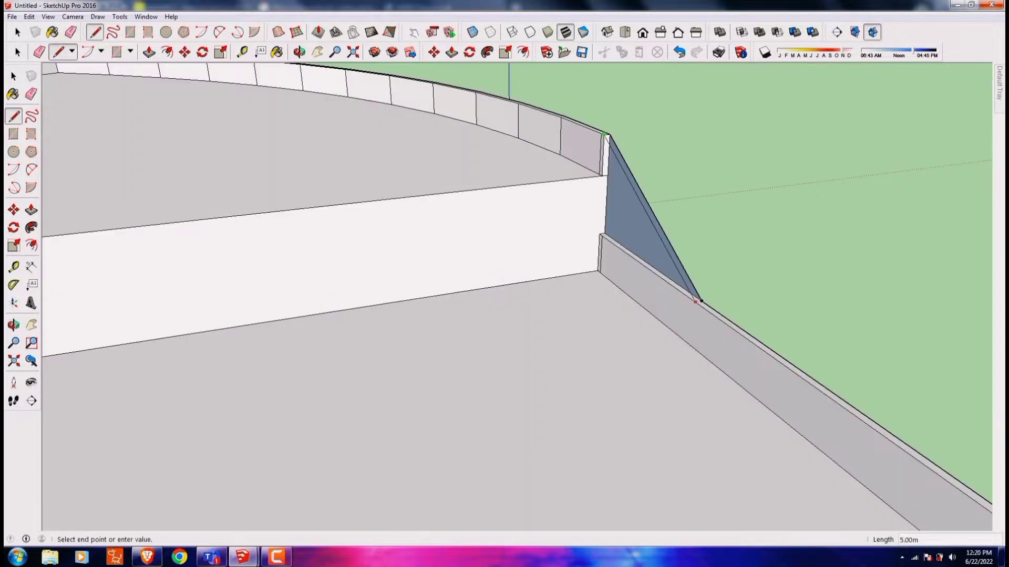
pyautogui.moveTo(525, 315); pyautogui.dragTo(342, 241, button='middle')
pyautogui.scroll(5, 494, 294)
pyautogui.press('e')
pyautogui.moveTo(505, 294); pyautogui.dragTo(600, 365, button='middle')
# - Draw a sloping line at the wall corner and erase stray edges in the recess
pyautogui.press('l')
pyautogui.moveTo(519, 360); pyautogui.dragTo(463, 315, button='middle')
pyautogui.moveTo(525, 294); pyautogui.dragTo(472, 200, button='middle')
pyautogui.press('l')
pyautogui.click(471, 195)
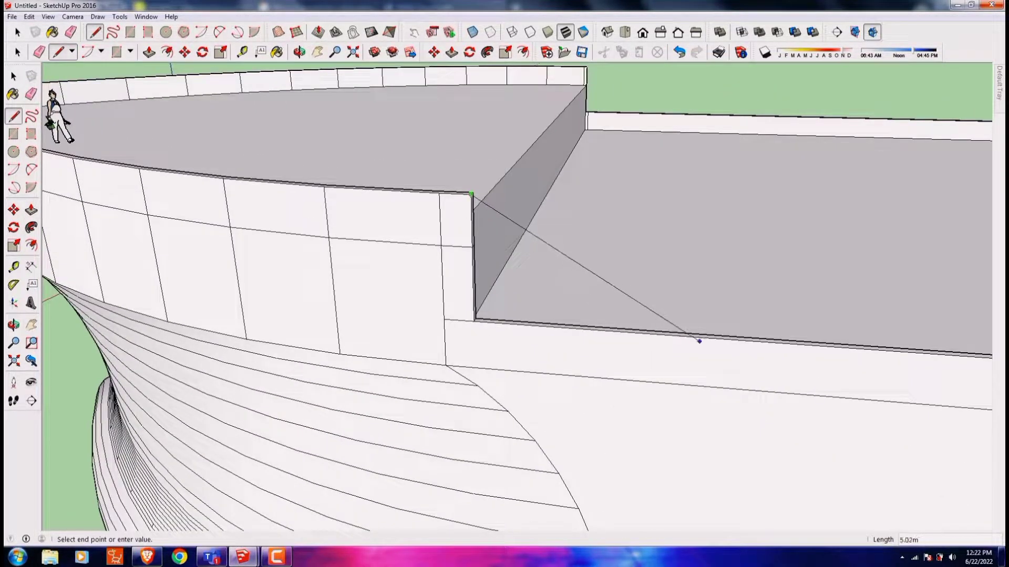
pyautogui.moveTo(346, 116)
pyautogui.mouseDown(button='middle')
pyautogui.moveTo(446, 221)
pyautogui.moveTo(267, 174)
pyautogui.moveTo(180, 192)
pyautogui.moveTo(292, 63)
pyautogui.moveTo(709, 79)
pyautogui.moveTo(641, 124)
pyautogui.moveTo(505, 294)
pyautogui.moveTo(452, 263)
pyautogui.moveTo(473, 236)
pyautogui.moveTo(505, 263)
pyautogui.mouseUp(button='middle')
pyautogui.press('e')
pyautogui.press('e')
pyautogui.moveTo(297, 272)
pyautogui.mouseDown(button='middle')
pyautogui.moveTo(368, 263)
pyautogui.moveTo(471, 284)
pyautogui.moveTo(473, 294)
pyautogui.moveTo(473, 220)
pyautogui.moveTo(447, 158)
pyautogui.moveTo(473, 263)
pyautogui.mouseUp(button='middle')
# - Start a line at the wall top corner and inspect the curved wall end
pyautogui.press('l')
pyautogui.click(615, 194)
pyautogui.moveTo(351, 350)
pyautogui.mouseDown(button='middle')
pyautogui.moveTo(379, 273)
pyautogui.moveTo(399, 247)
pyautogui.moveTo(420, 263)
pyautogui.mouseUp(button='middle')
pyautogui.moveTo(505, 294)
pyautogui.keyDown('shift'); pyautogui.mouseDown(button='middle')
pyautogui.moveTo(578, 263)
pyautogui.moveTo(683, 294)
pyautogui.mouseUp(button='middle'); pyautogui.keyUp('shift')
pyautogui.press('p')
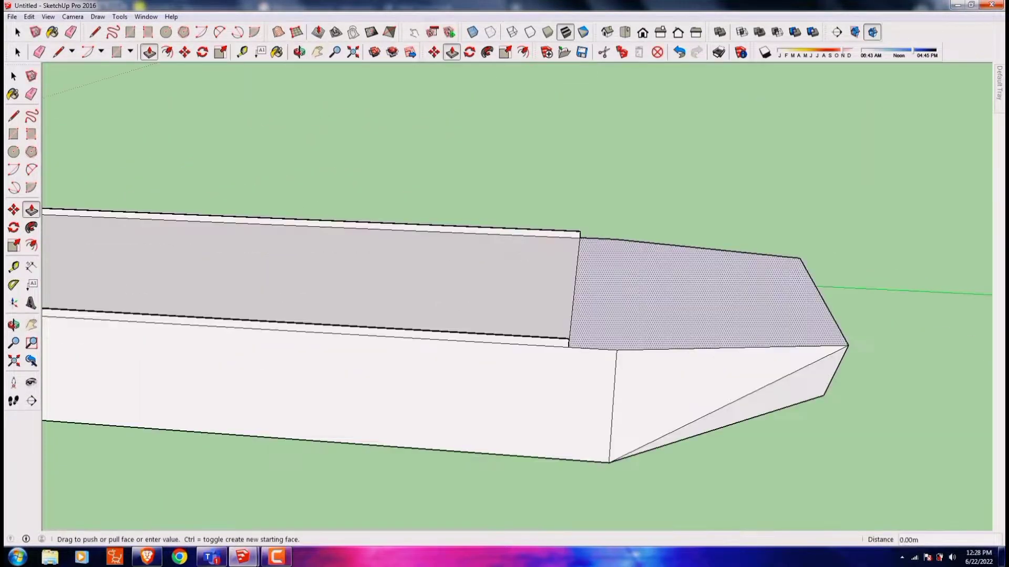
pyautogui.moveTo(473, 294); pyautogui.dragTo(367, 242, button='middle')
pyautogui.press('t')
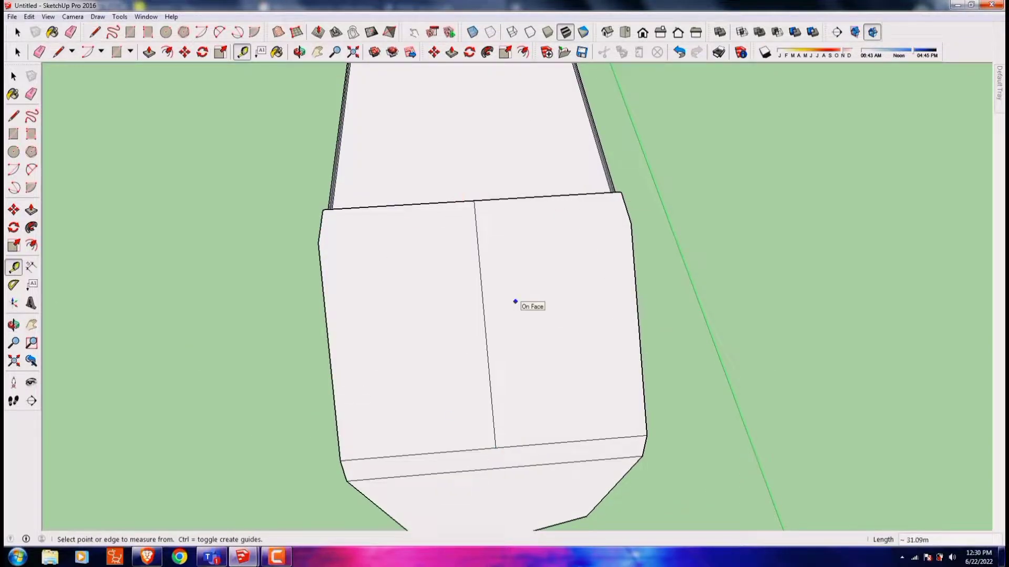
# - Draw a line along the wall's top edge, viewing the wall end from other angles
pyautogui.moveTo(410, 252); pyautogui.dragTo(362, 254, button='middle')
pyautogui.press('r')
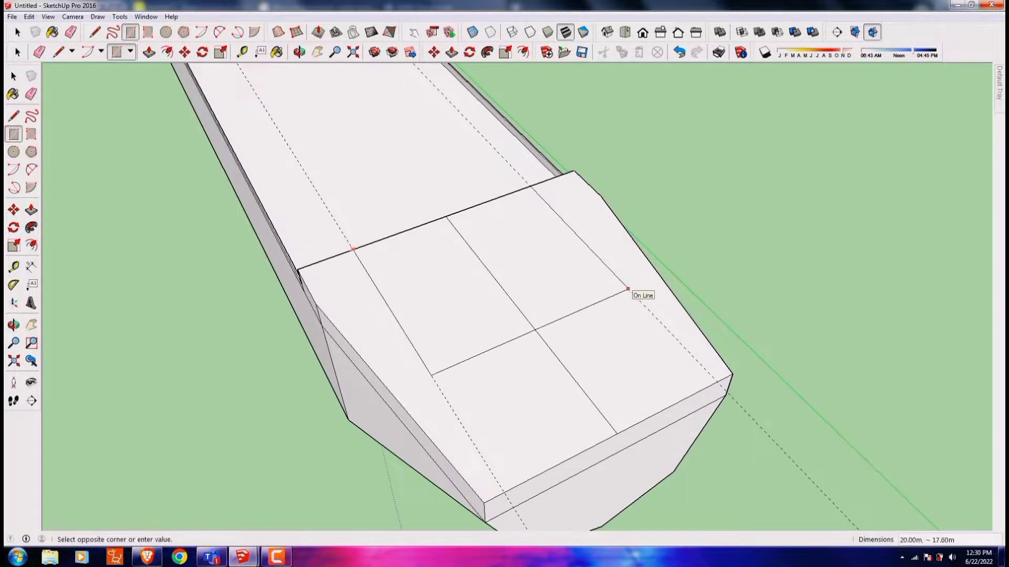
pyautogui.moveTo(626, 287)
pyautogui.mouseDown(button='middle')
pyautogui.moveTo(513, 419)
pyautogui.moveTo(369, 422)
pyautogui.mouseUp(button='middle')
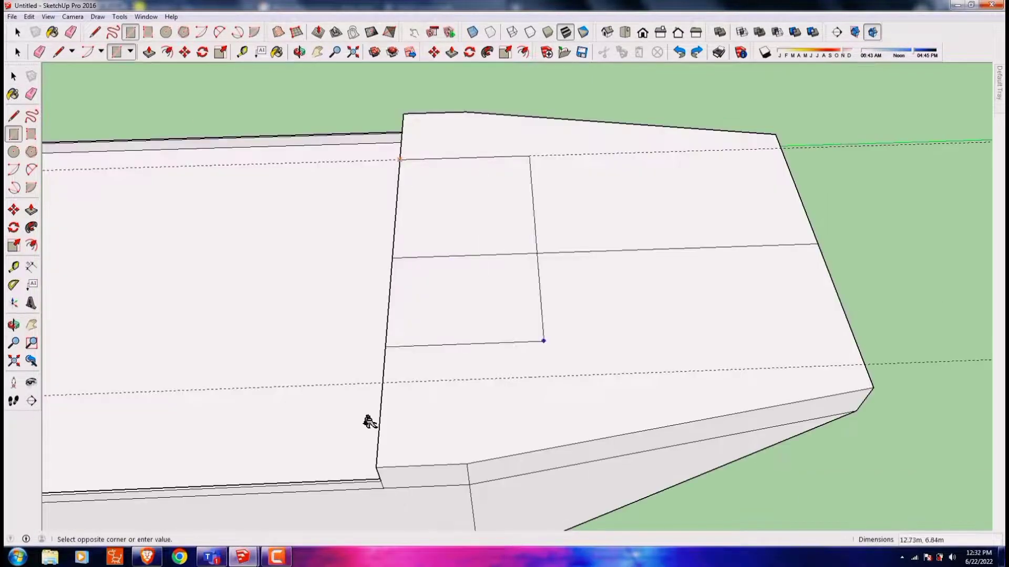
pyautogui.scroll(-3, 361, 418)
pyautogui.scroll(5, 338, 448)
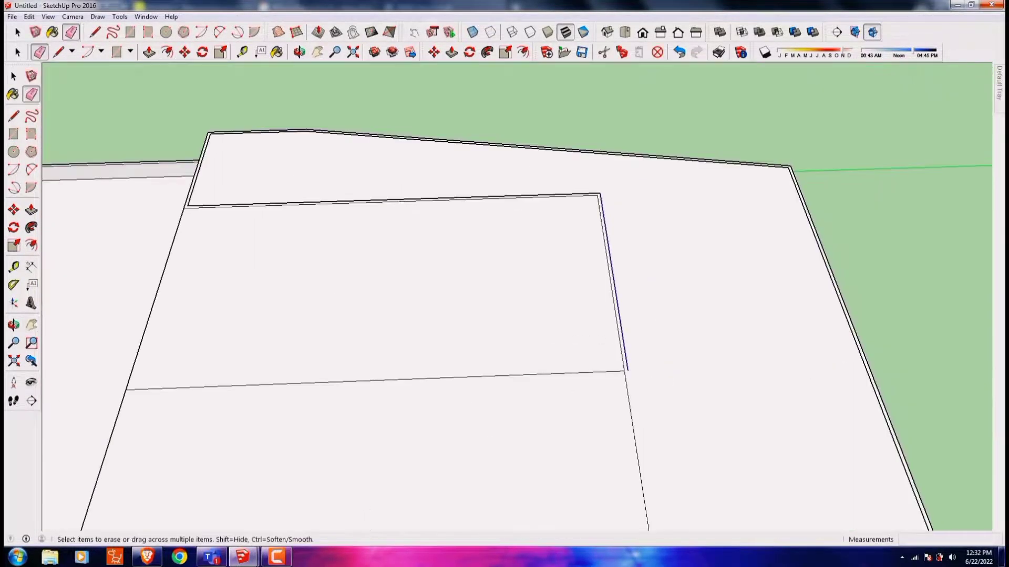
pyautogui.press('l')
pyautogui.click(293, 271)
pyautogui.scroll(-5, 292, 490)
pyautogui.moveTo(292, 491)
pyautogui.mouseDown(button='middle')
pyautogui.moveTo(261, 394)
pyautogui.moveTo(597, 527)
pyautogui.mouseUp(button='middle')
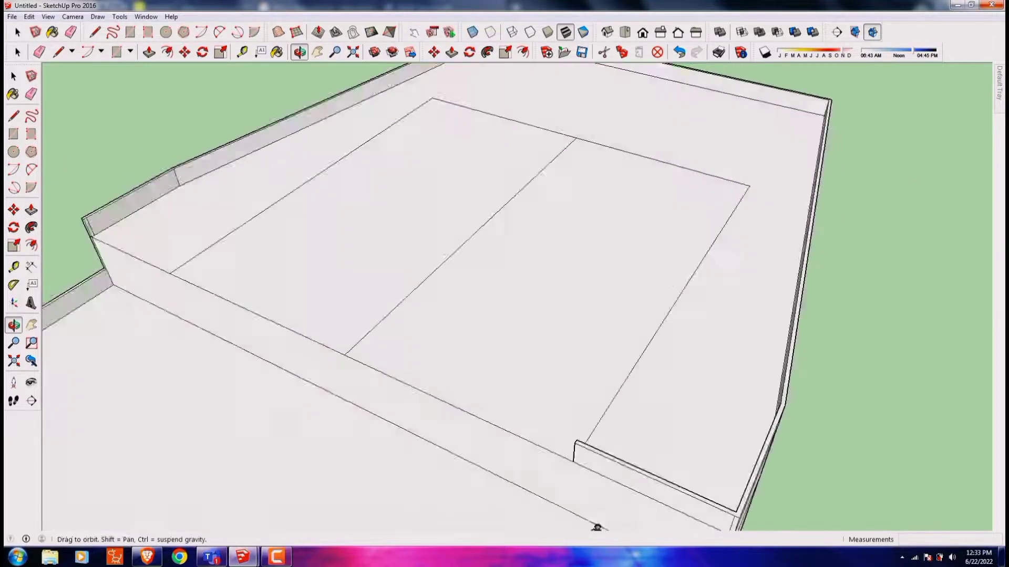
# - Pull the deck rectangle up into a raised box for the superstructure
pyautogui.hotkey('ctrl', 'z')
pyautogui.press('p')
pyautogui.moveTo(407, 367)
pyautogui.mouseDown(button='middle')
pyautogui.moveTo(526, 315)
pyautogui.moveTo(604, 336)
pyautogui.mouseUp(button='middle')
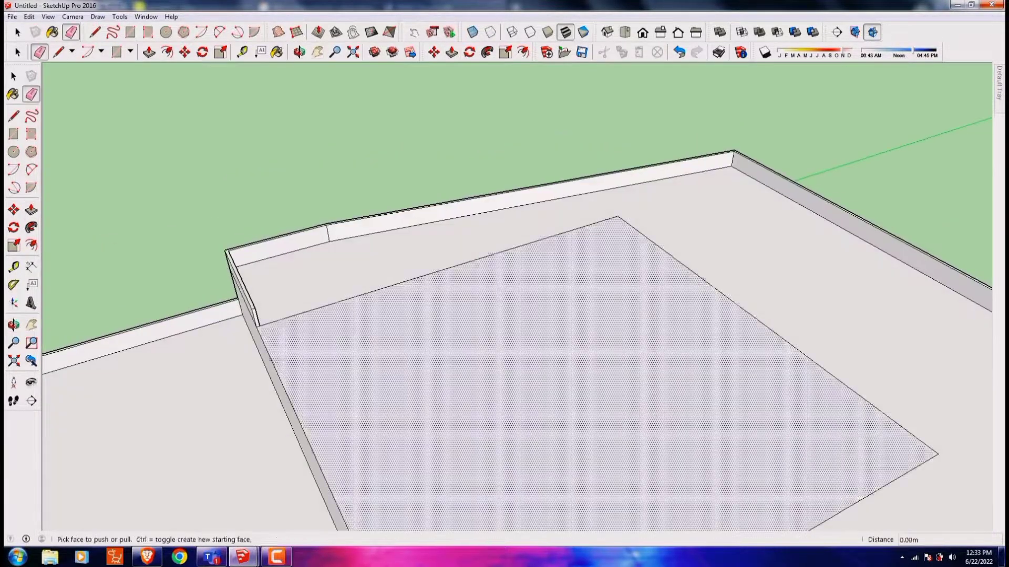
pyautogui.click(604, 336)
pyautogui.moveTo(367, 420)
pyautogui.mouseDown(button='middle')
pyautogui.moveTo(309, 461)
pyautogui.moveTo(465, 456)
pyautogui.moveTo(484, 344)
pyautogui.moveTo(394, 376)
pyautogui.moveTo(526, 315)
pyautogui.mouseUp(button='middle')
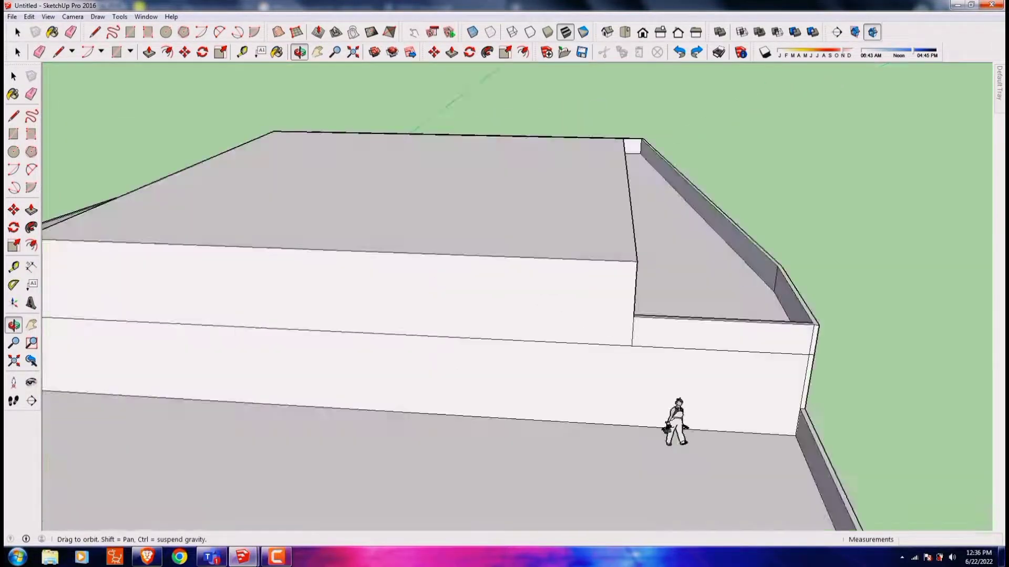
# - Place a guide line across the top of the new box
pyautogui.press('l')
pyautogui.click(615, 242)
pyautogui.moveTo(615, 242); pyautogui.dragTo(525, 315, button='middle')
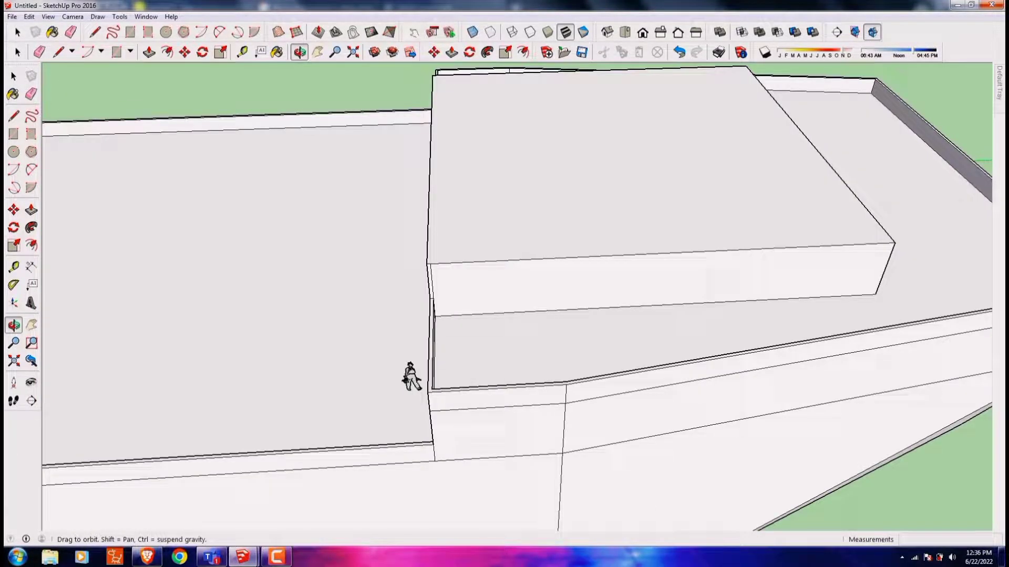
pyautogui.moveTo(411, 375); pyautogui.dragTo(400, 420, button='middle')
pyautogui.moveTo(791, 258); pyautogui.dragTo(732, 247, button='middle')
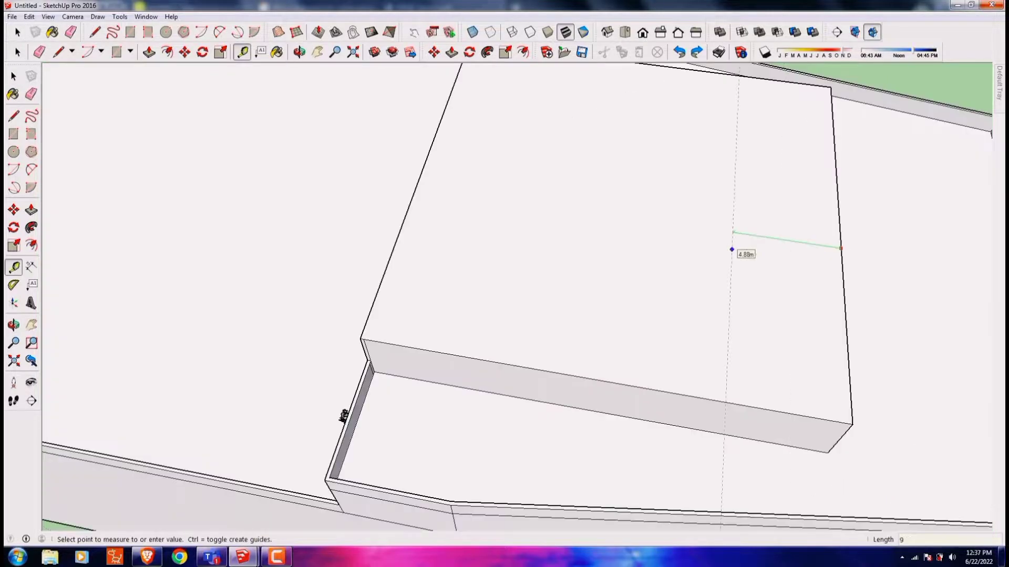
pyautogui.click(732, 247)
pyautogui.press('o')
pyautogui.moveTo(731, 248); pyautogui.dragTo(683, 315)
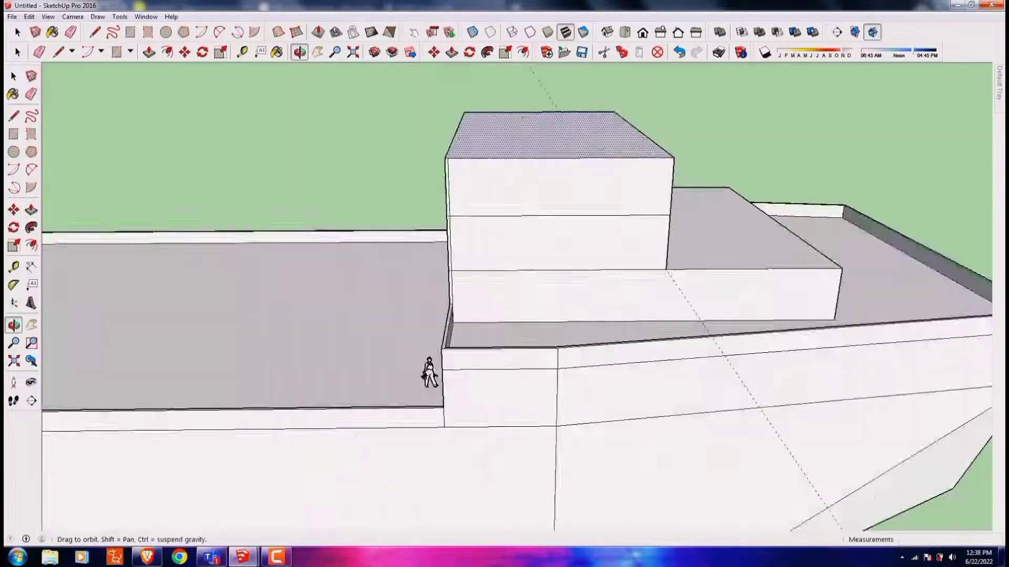
# - Inspect the stacked boxes from top-down and low side views
pyautogui.moveTo(429, 373); pyautogui.dragTo(473, 315)
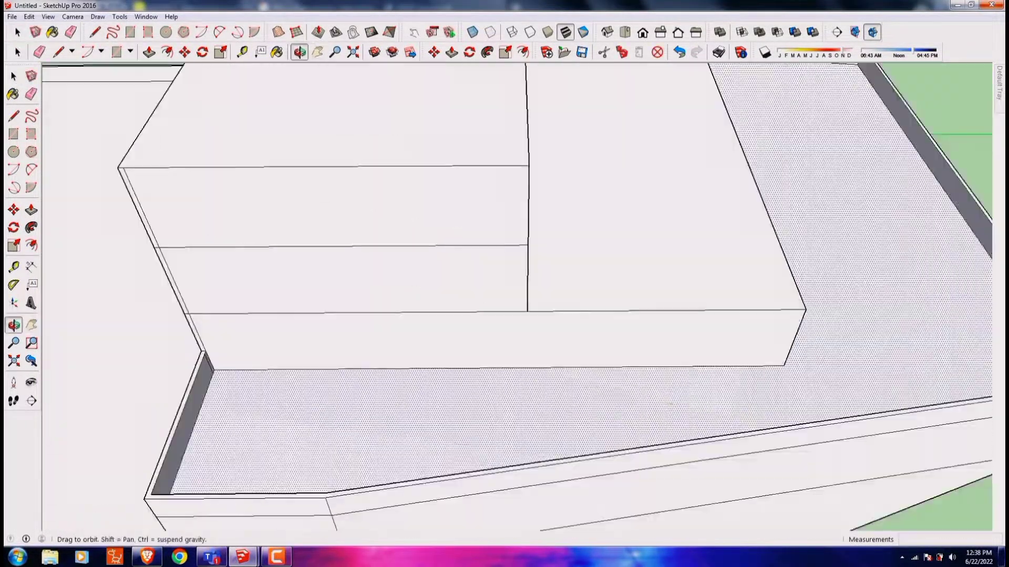
pyautogui.scroll(-5, 518, 297)
pyautogui.scroll(5, 518, 296)
pyautogui.moveTo(602, 462)
pyautogui.mouseDown(button='middle')
pyautogui.moveTo(499, 263)
pyautogui.moveTo(877, 231)
pyautogui.moveTo(630, 262)
pyautogui.mouseUp(button='middle')
pyautogui.press('p')
pyautogui.scroll(-3, 504, 294)
pyautogui.press('p')
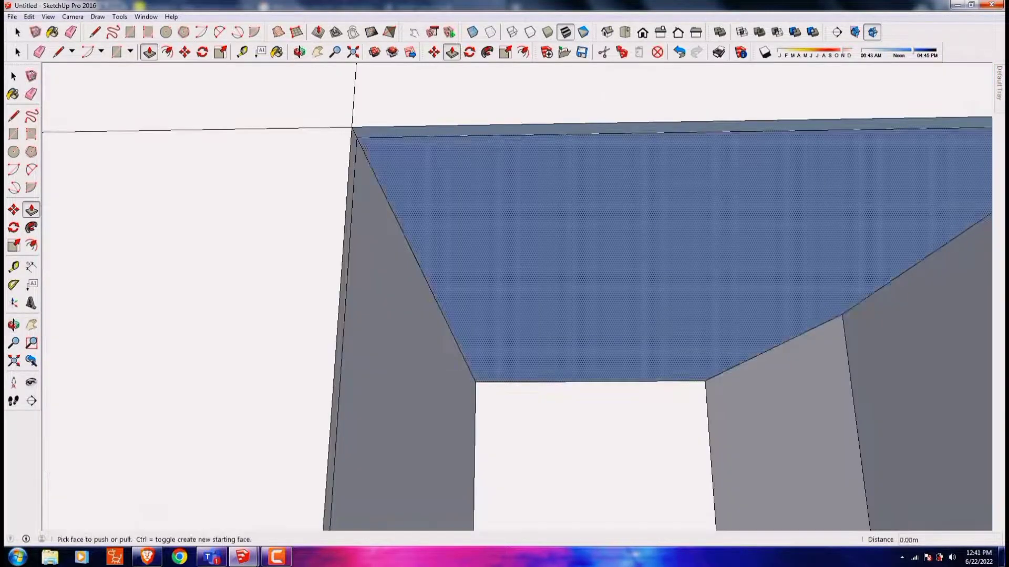
pyautogui.keyDown('shift'); pyautogui.moveTo(504, 295); pyautogui.dragTo(504, 263, button='middle'); pyautogui.keyUp('shift')
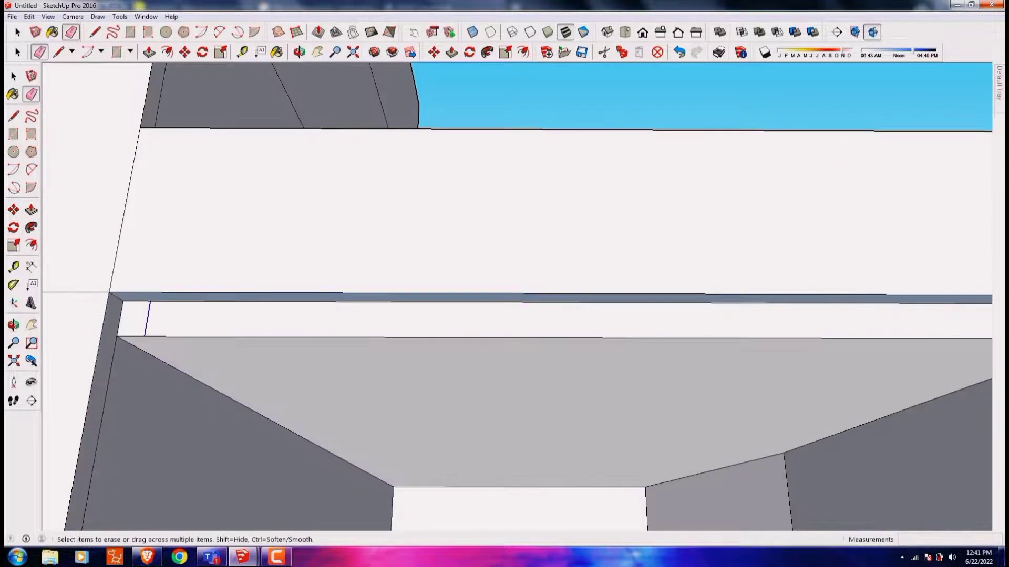
# - Push the lower wall face inward to recess an opening under the overhang
pyautogui.press('t')
pyautogui.moveTo(504, 295); pyautogui.dragTo(171, 364, button='middle')
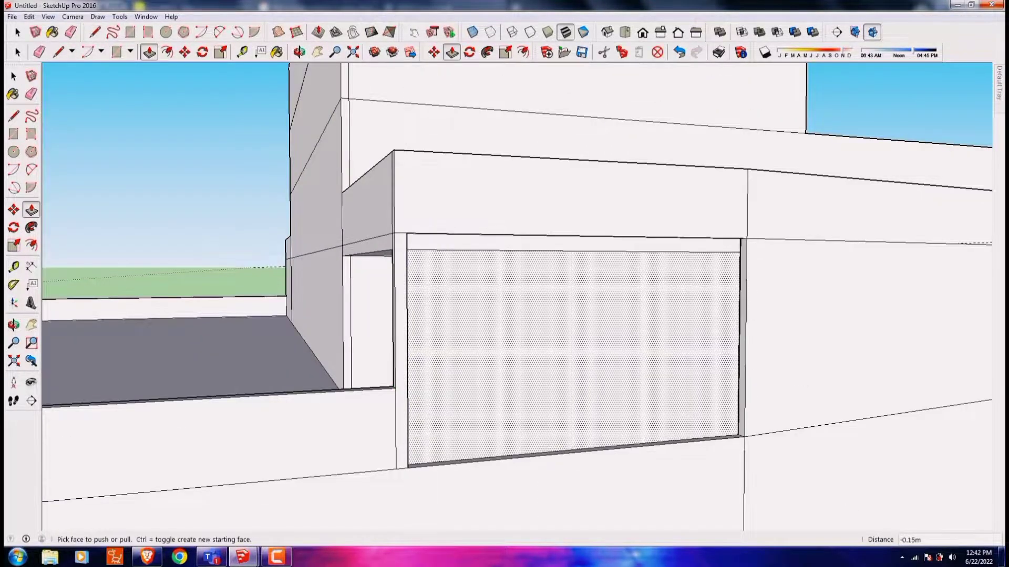
pyautogui.moveTo(505, 294); pyautogui.dragTo(977, 319, button='middle')
pyautogui.click(976, 319)
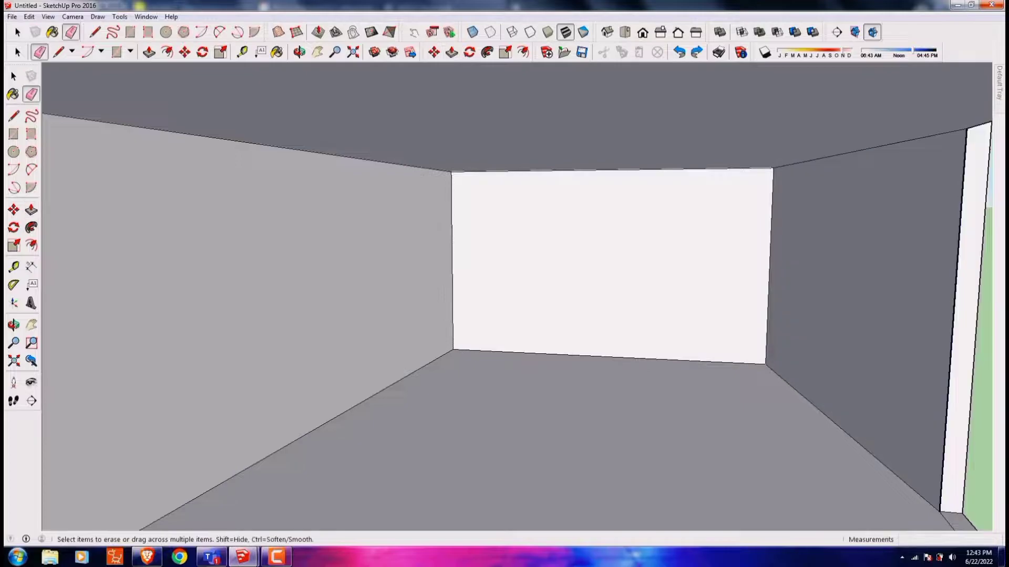
pyautogui.moveTo(762, 379); pyautogui.dragTo(659, 388, button='middle')
pyautogui.moveTo(704, 306)
pyautogui.mouseDown(button='middle')
pyautogui.moveTo(727, 268)
pyautogui.moveTo(755, 339)
pyautogui.mouseUp(button='middle')
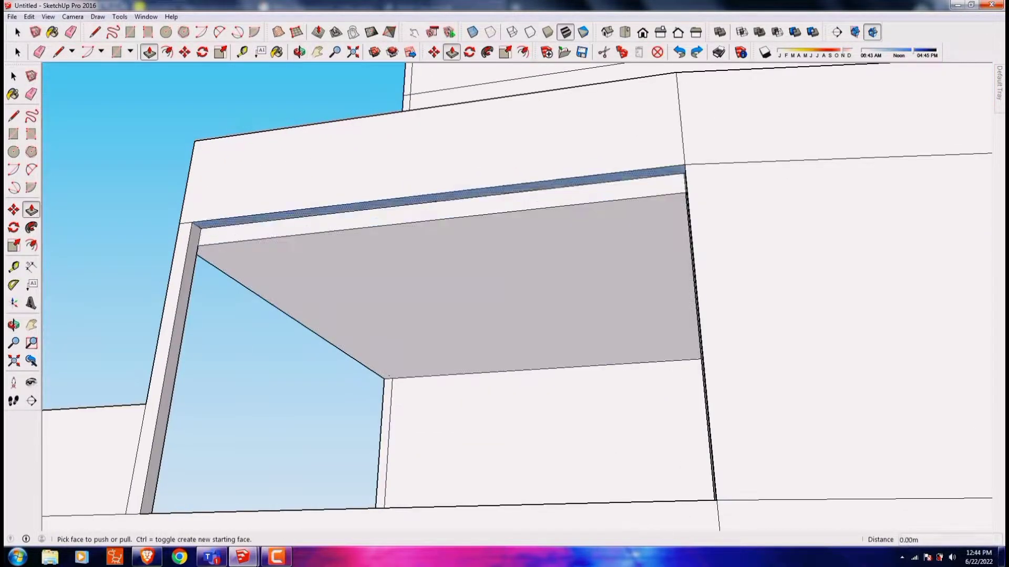
# - Draw an edge along the wall face and adjust the recess floor face via its context menu
pyautogui.press('l')
pyautogui.click(435, 240)
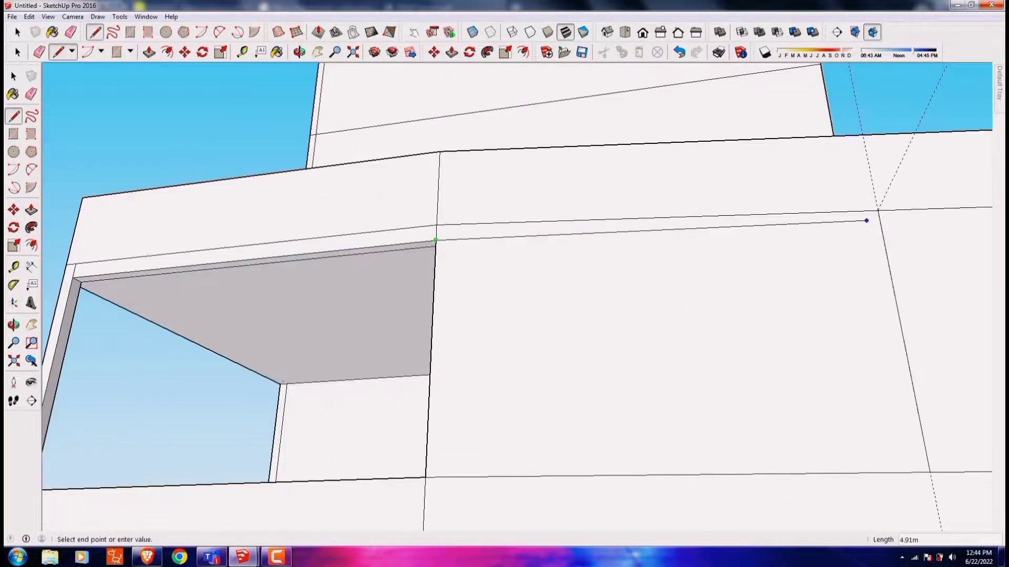
pyautogui.moveTo(578, 315)
pyautogui.mouseDown(button='middle')
pyautogui.moveTo(533, 339)
pyautogui.moveTo(594, 304)
pyautogui.mouseUp(button='middle')
pyautogui.press('space')
pyautogui.rightClick(533, 339)
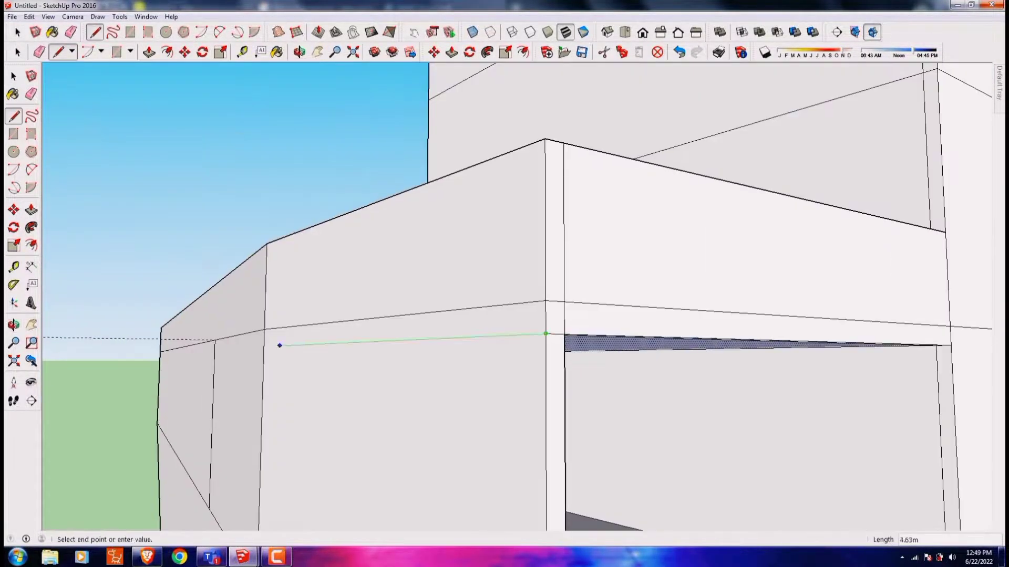
pyautogui.moveTo(546, 334); pyautogui.dragTo(389, 211, button='middle')
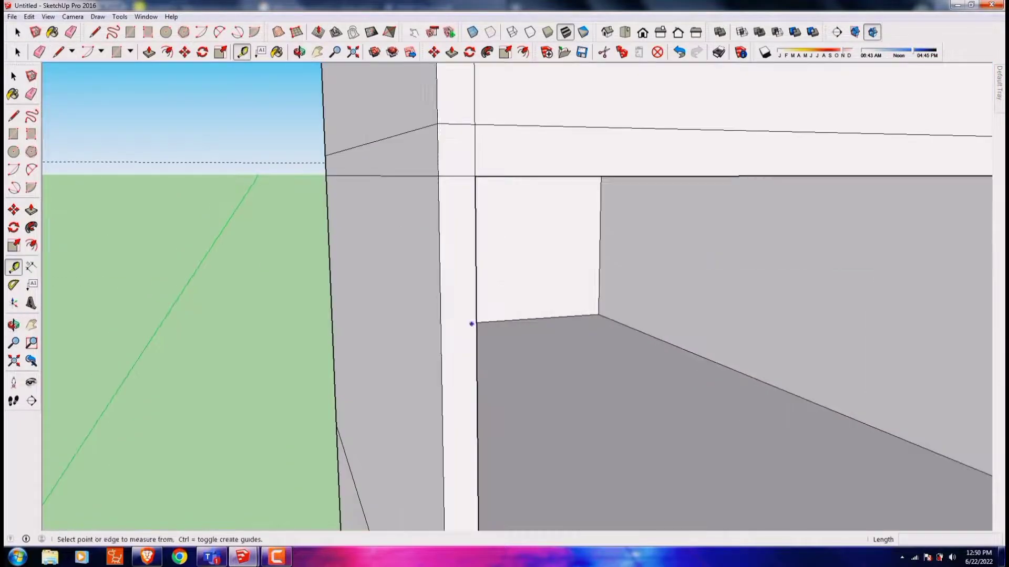
pyautogui.click(471, 324)
pyautogui.scroll(-5, 500, 390)
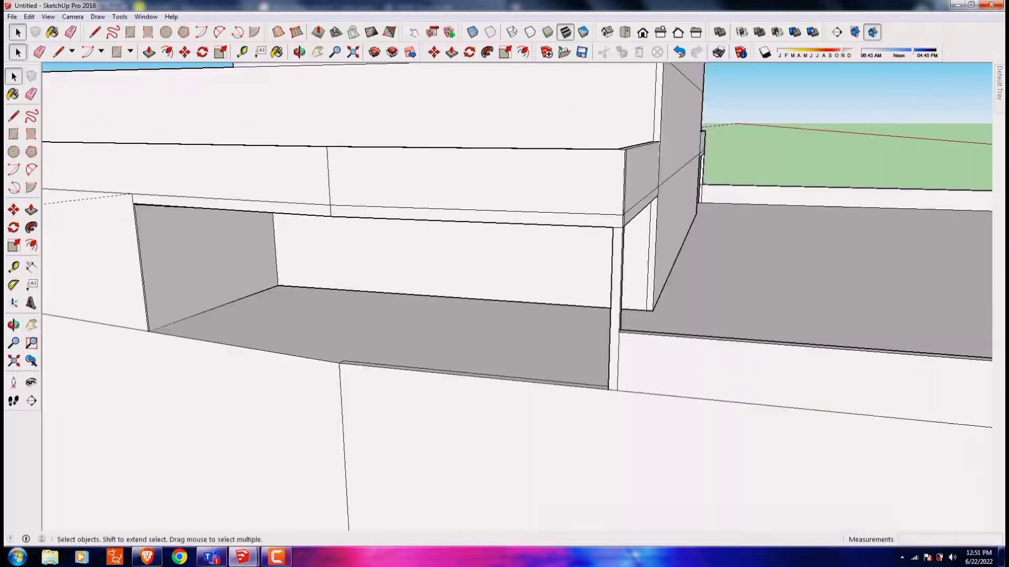
# - Draw and erase edges on the underside of the overhang
pyautogui.moveTo(504, 295); pyautogui.dragTo(473, 263, button='middle')
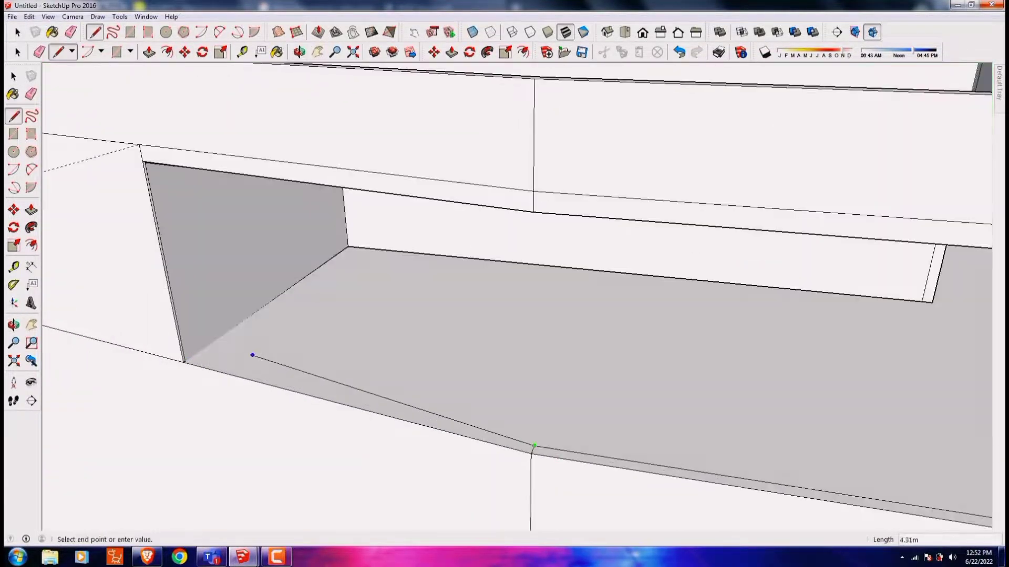
pyautogui.moveTo(534, 446)
pyautogui.mouseDown(button='middle')
pyautogui.moveTo(567, 442)
pyautogui.moveTo(401, 422)
pyautogui.mouseUp(button='middle')
pyautogui.press('l')
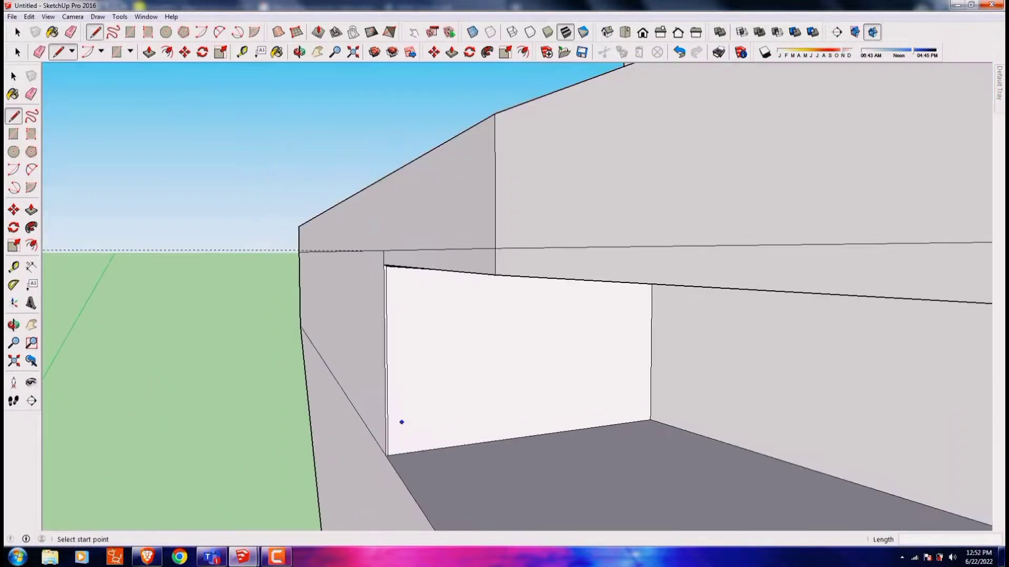
pyautogui.moveTo(504, 294); pyautogui.dragTo(504, 242, button='middle')
pyautogui.press('e')
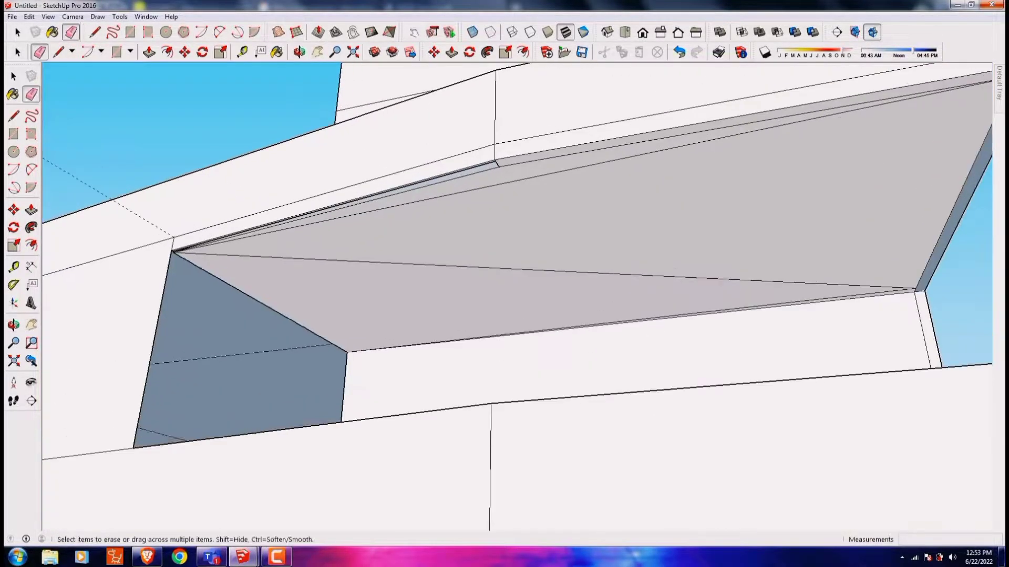
pyautogui.moveTo(504, 295); pyautogui.dragTo(421, 273, button='middle')
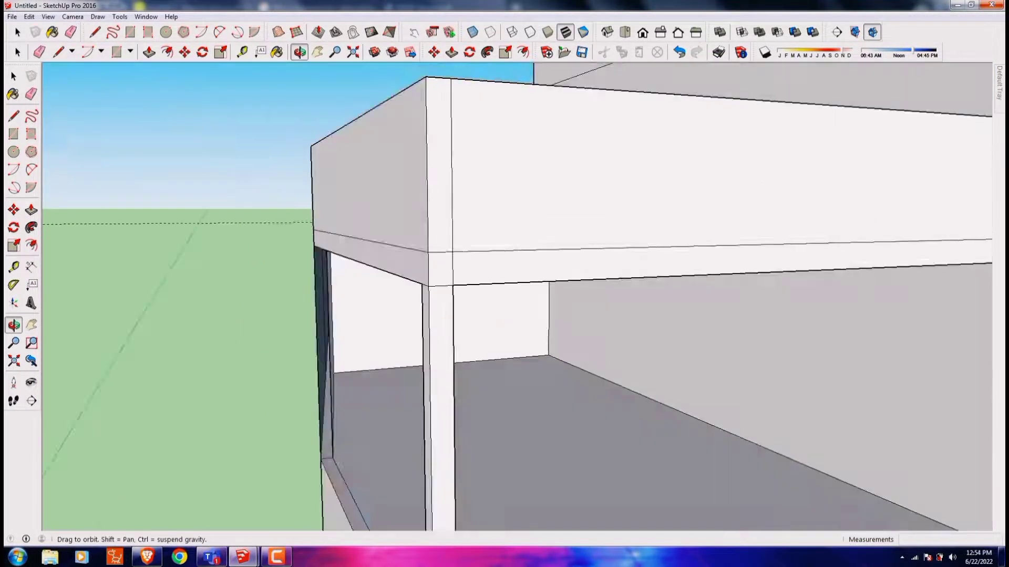
pyautogui.moveTo(504, 294); pyautogui.dragTo(452, 258, button='middle')
# - Push/pull the corner of the opening to leave a slim post supporting the overhang
pyautogui.rightClick(689, 195)
pyautogui.moveTo(504, 295); pyautogui.dragTo(473, 262, button='middle')
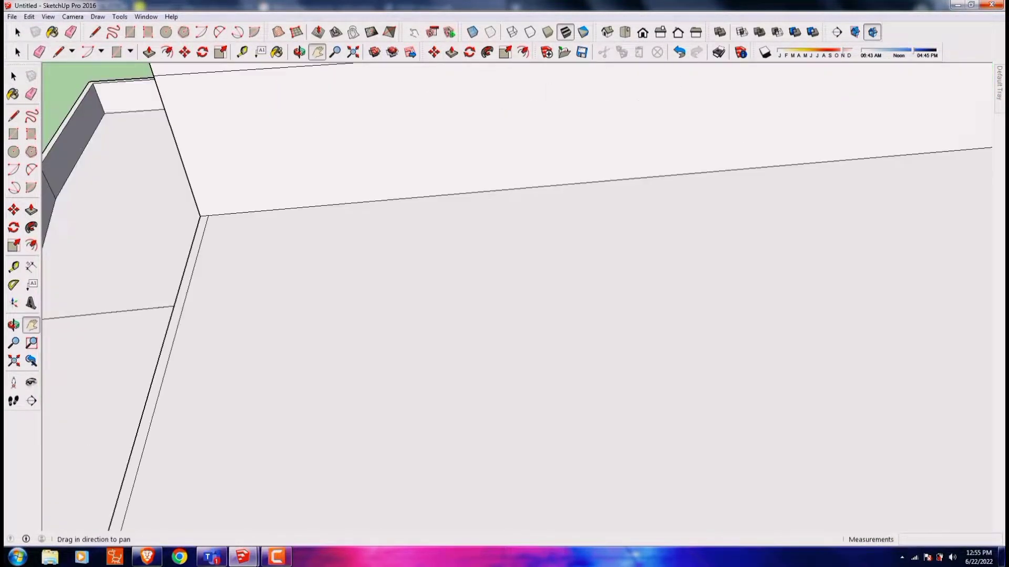
pyautogui.moveTo(505, 294); pyautogui.dragTo(431, 262, button='middle')
pyautogui.press('p')
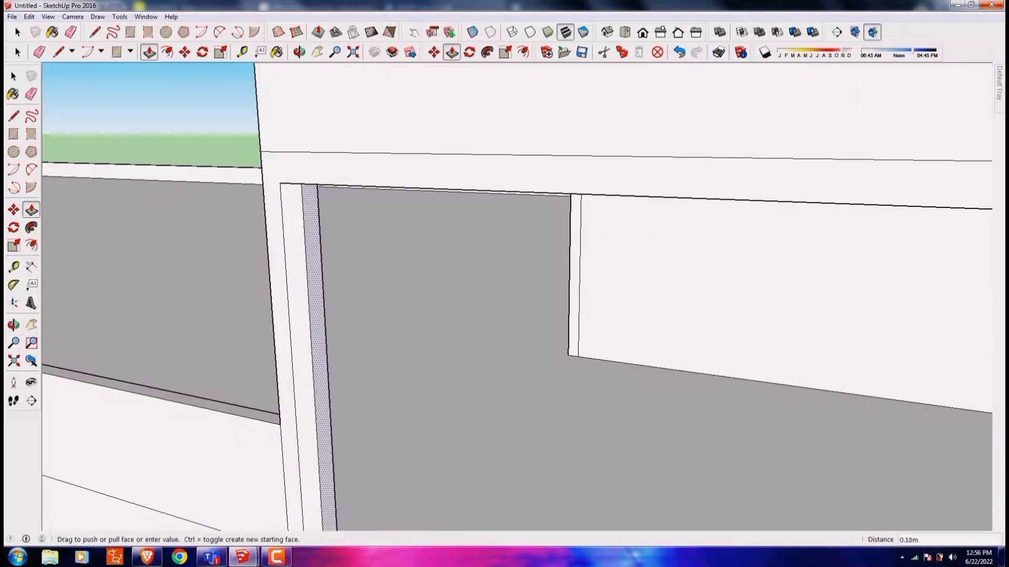
pyautogui.moveTo(505, 295)
pyautogui.mouseDown(button='middle')
pyautogui.moveTo(421, 253)
pyautogui.moveTo(472, 284)
pyautogui.moveTo(421, 252)
pyautogui.moveTo(473, 284)
pyautogui.moveTo(294, 362)
pyautogui.mouseUp(button='middle')
pyautogui.press('space')
# - Start a deck rectangle and measure guides from the inner wall corner of the stepped block
pyautogui.press('t')
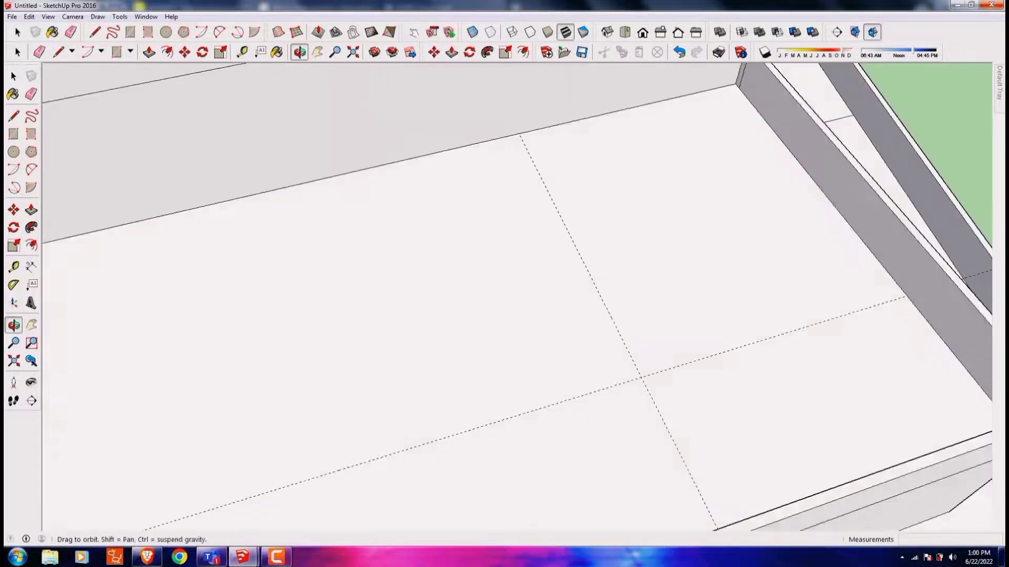
pyautogui.moveTo(504, 294); pyautogui.dragTo(419, 209, button='middle')
pyautogui.click(419, 209)
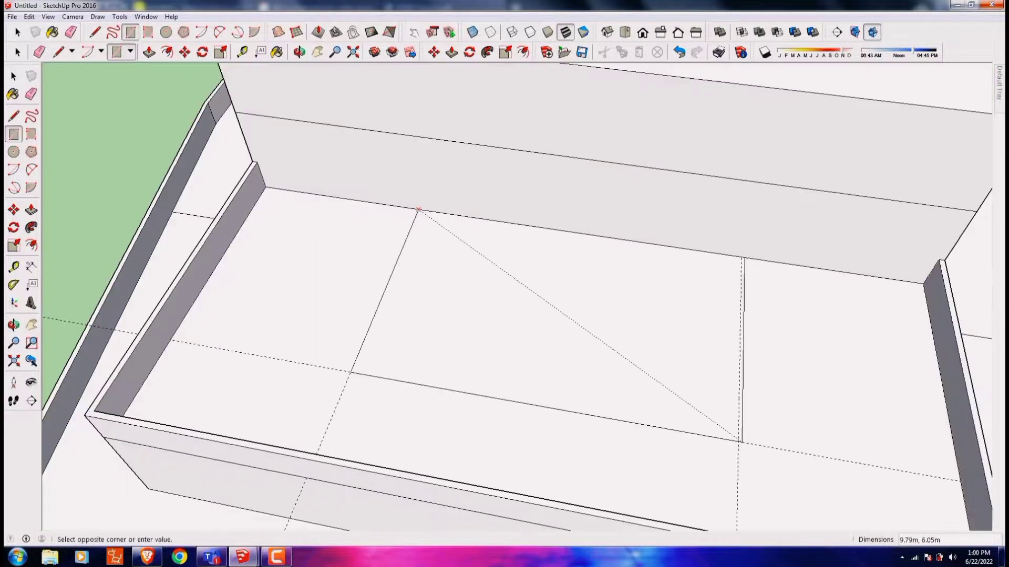
pyautogui.moveTo(504, 294); pyautogui.dragTo(372, 216, button='middle')
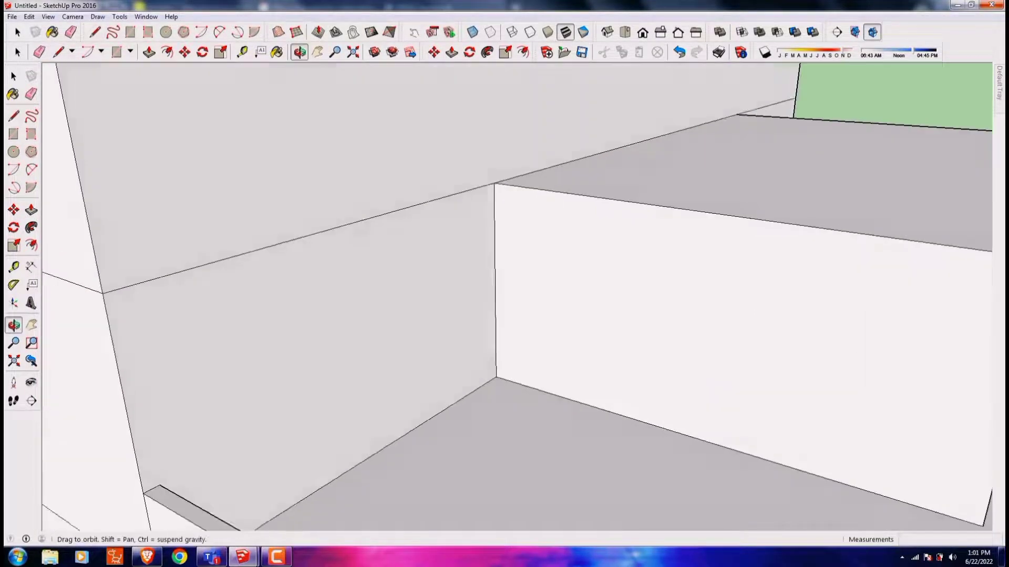
pyautogui.press('t')
pyautogui.click(372, 216)
pyautogui.moveTo(504, 295); pyautogui.dragTo(399, 231, button='middle')
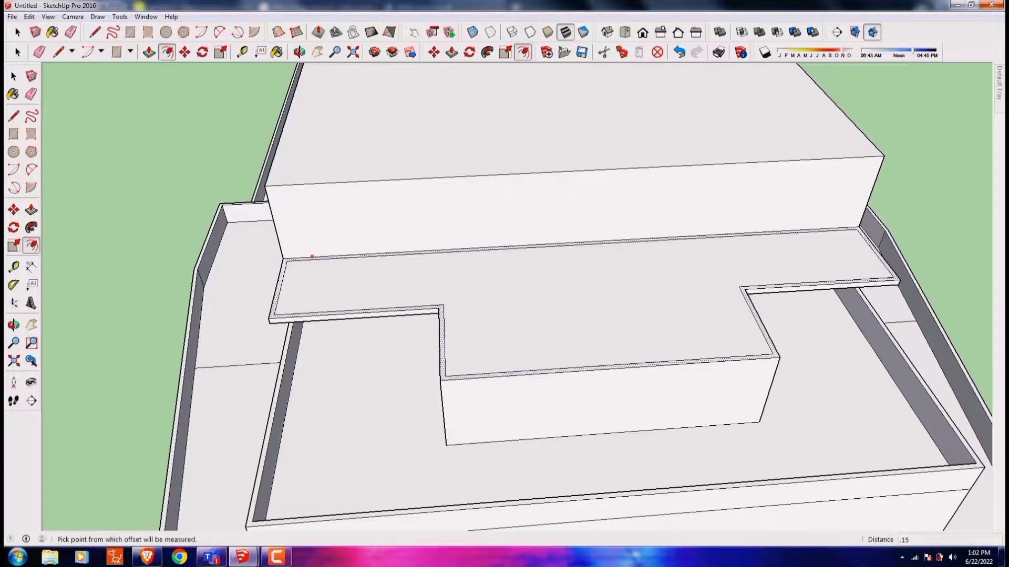
pyautogui.moveTo(312, 257)
pyautogui.mouseDown(button='middle')
pyautogui.moveTo(523, 364)
pyautogui.moveTo(447, 326)
pyautogui.moveTo(491, 282)
pyautogui.moveTo(525, 315)
pyautogui.mouseUp(button='middle')
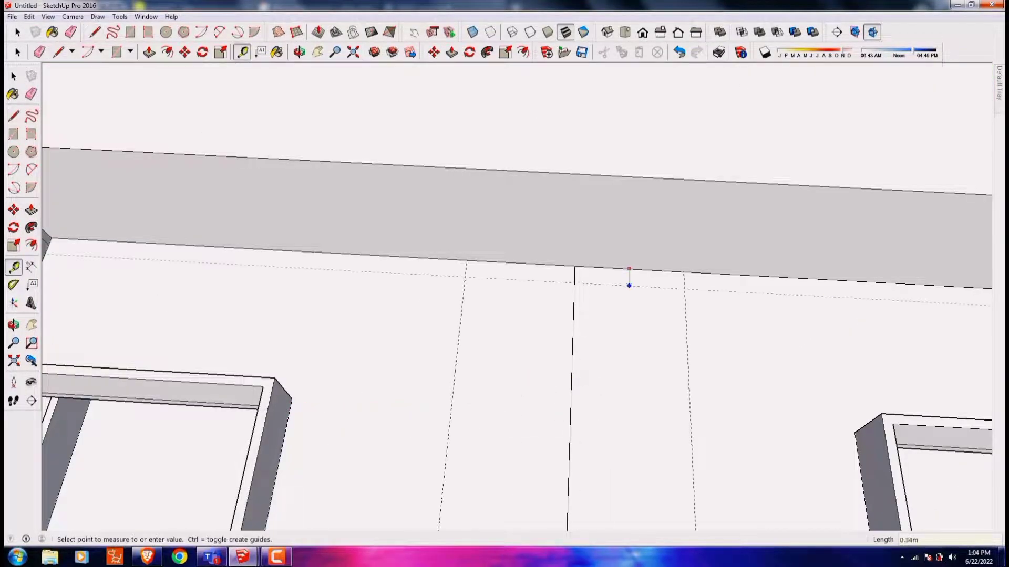
pyautogui.moveTo(629, 285); pyautogui.dragTo(667, 250, button='middle')
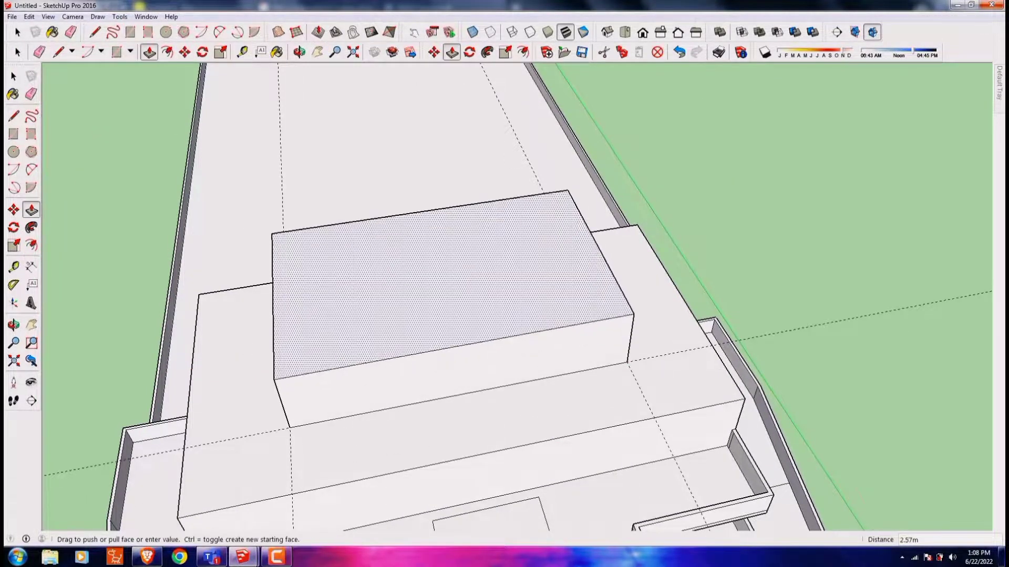
pyautogui.moveTo(504, 294)
pyautogui.mouseDown(button='middle')
pyautogui.moveTo(515, 273)
pyautogui.moveTo(526, 315)
pyautogui.moveTo(526, 284)
pyautogui.moveTo(609, 263)
pyautogui.mouseUp(button='middle')
# - Undo raising the tall tower, then redraw and erase walkway edges around the superstructure
pyautogui.press('m')
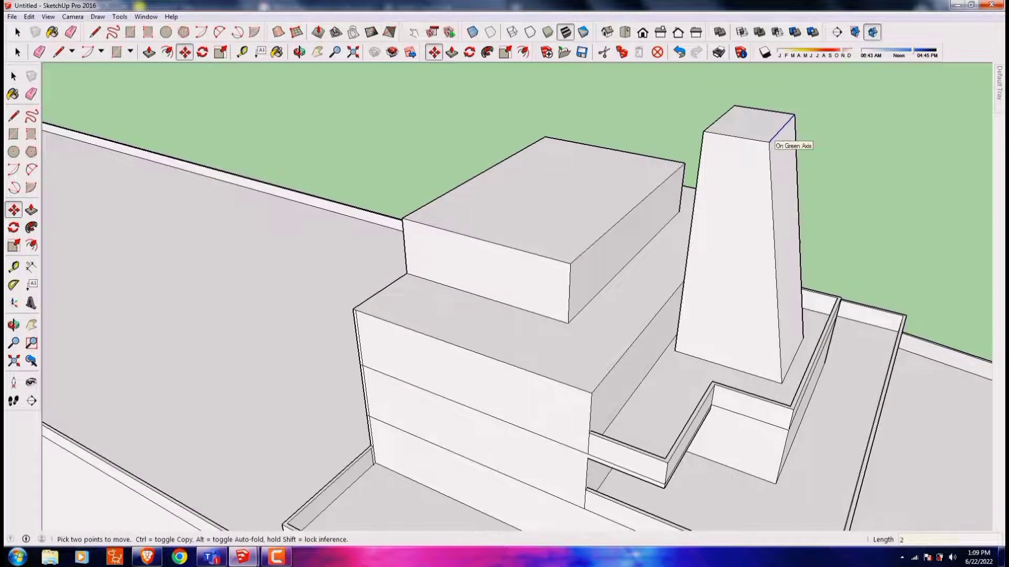
pyautogui.hotkey('ctrl', 'z')
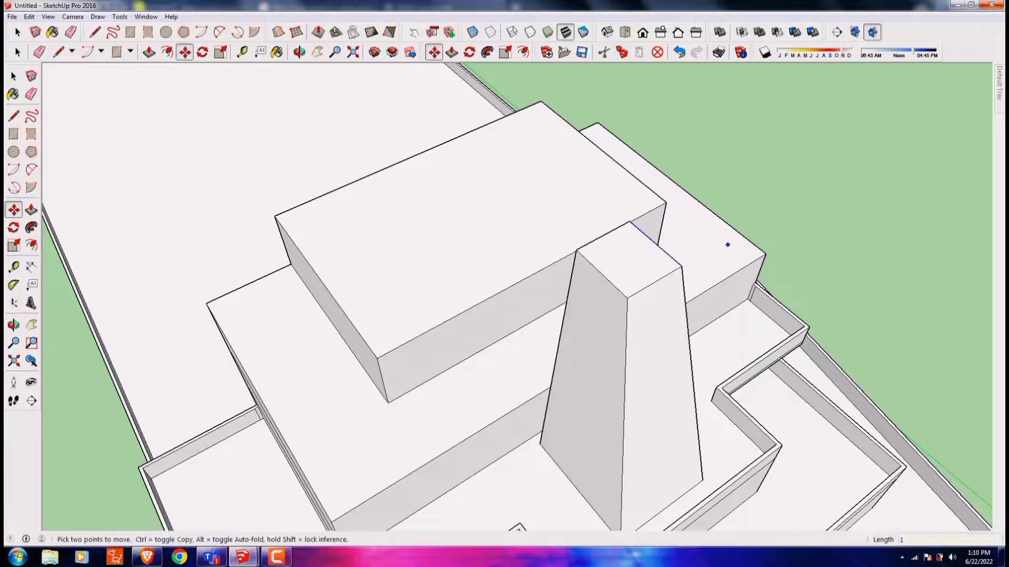
pyautogui.moveTo(727, 244); pyautogui.dragTo(578, 252, button='middle')
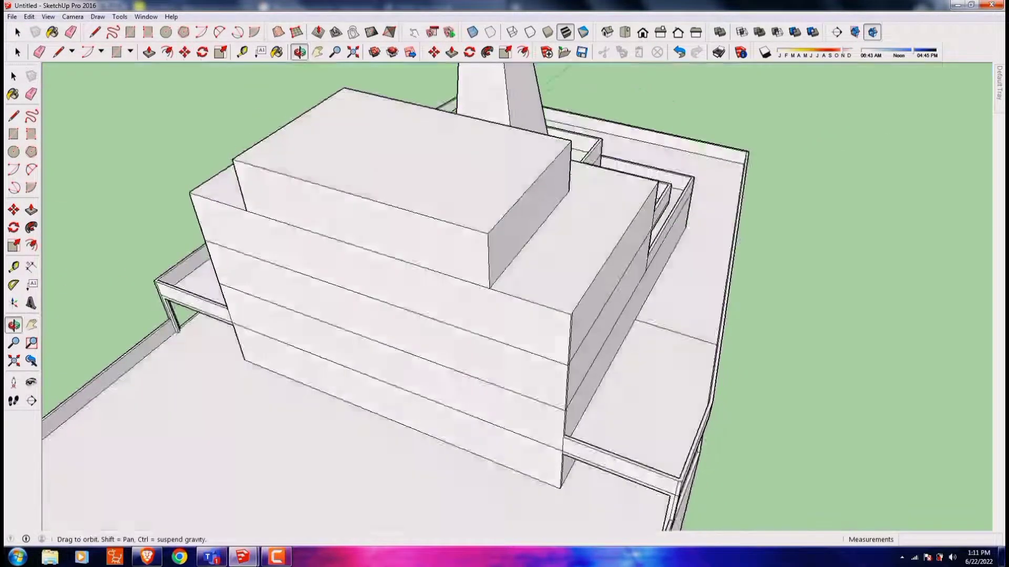
pyautogui.scroll(10, 420, 283)
pyautogui.press('l')
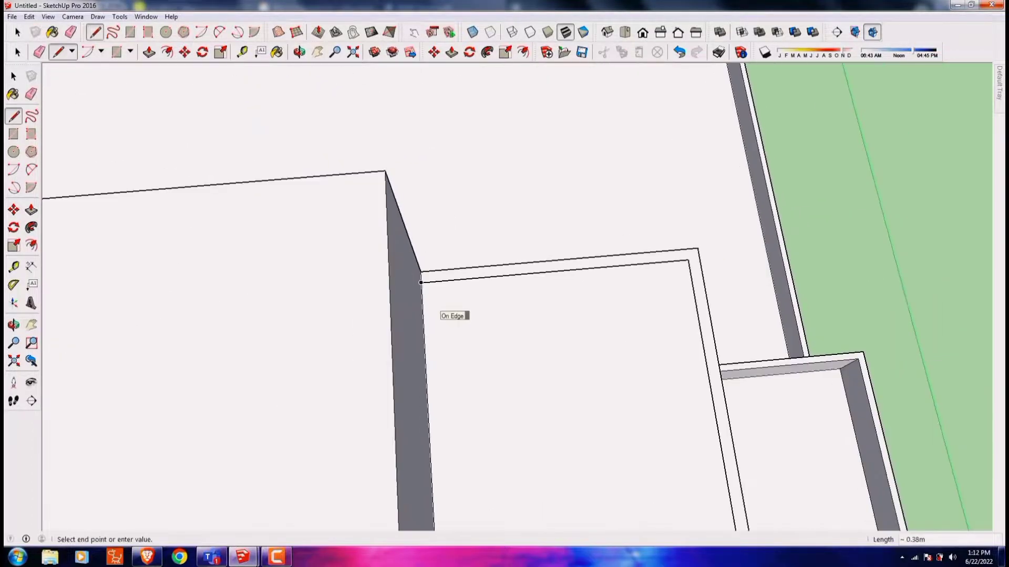
pyautogui.moveTo(421, 282); pyautogui.dragTo(472, 294, button='middle')
pyautogui.press('e')
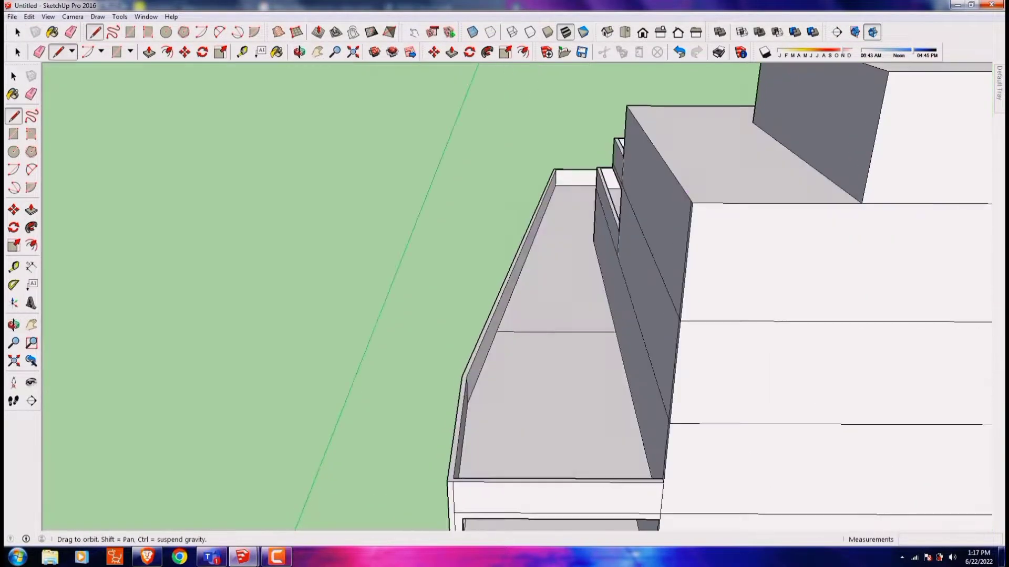
pyautogui.press('l')
pyautogui.click(626, 197)
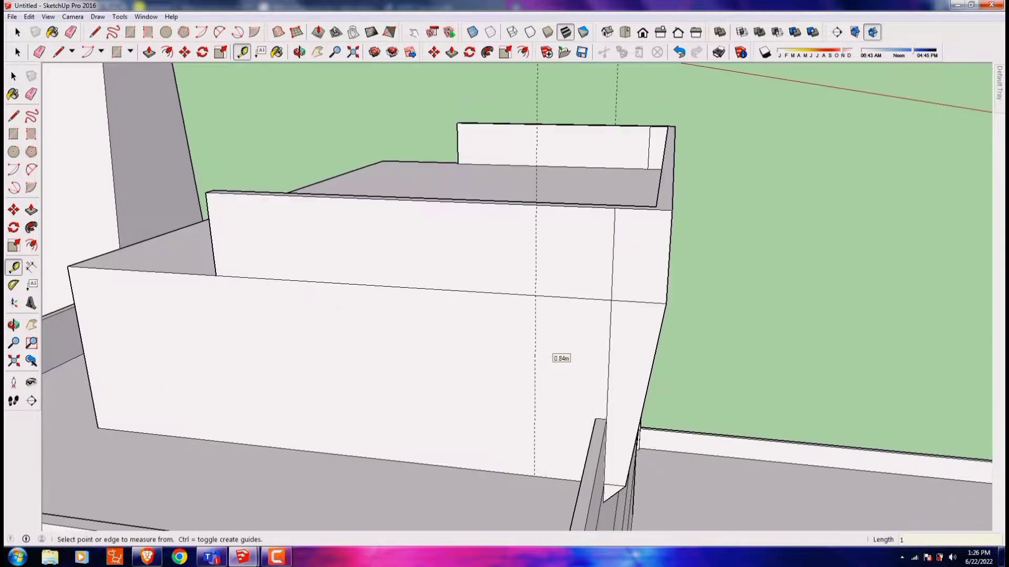
# - Orbit down into the bow area and zoom in to inspect the railing placement
pyautogui.moveTo(587, 312); pyautogui.dragTo(551, 367, button='middle')
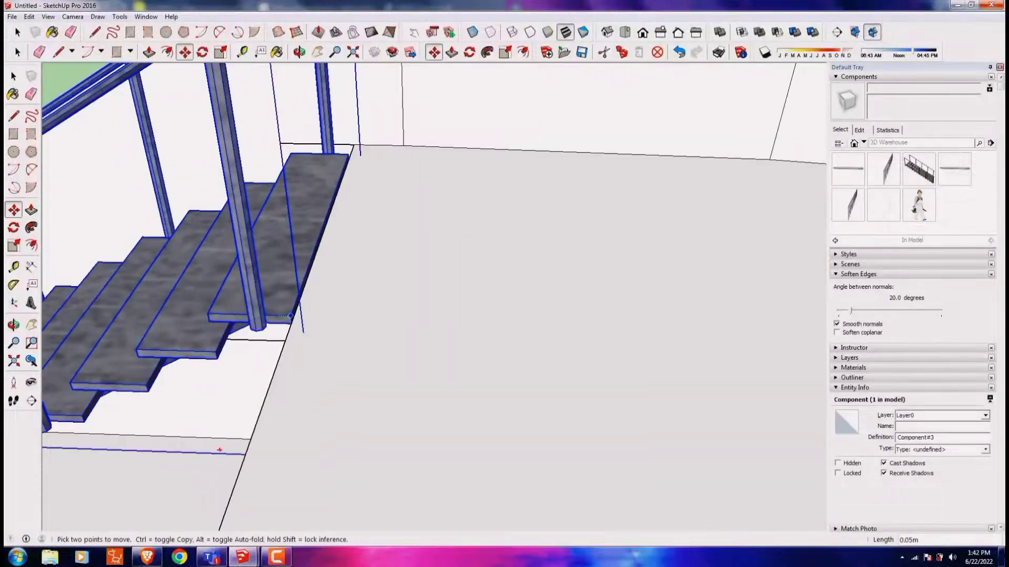
pyautogui.scroll(5, 446, 200)
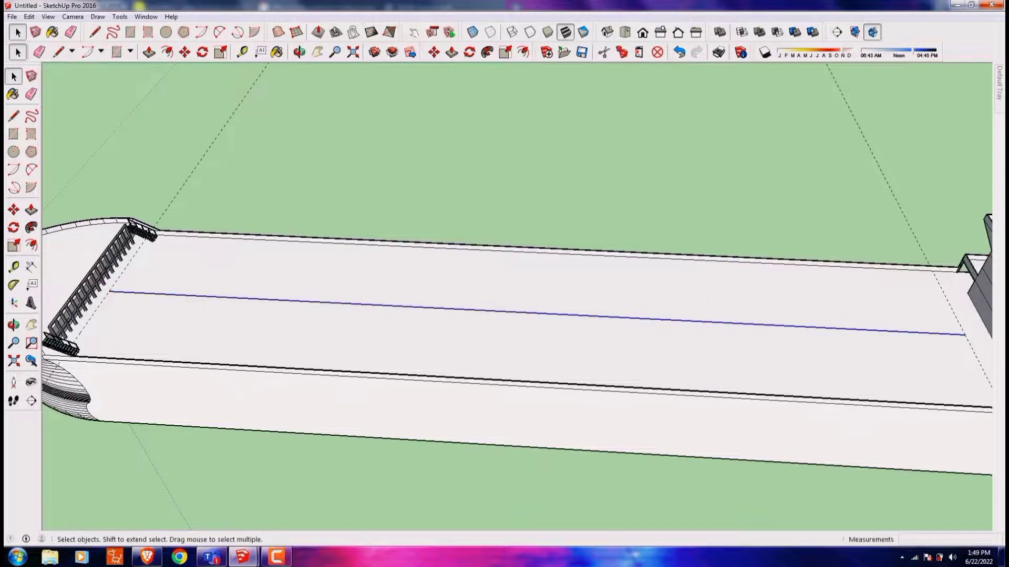
# - Place a Tape Measure guide 32.25 in from the main deck edge
pyautogui.press('space')
pyautogui.moveTo(248, 349); pyautogui.dragTo(126, 247, button='middle')
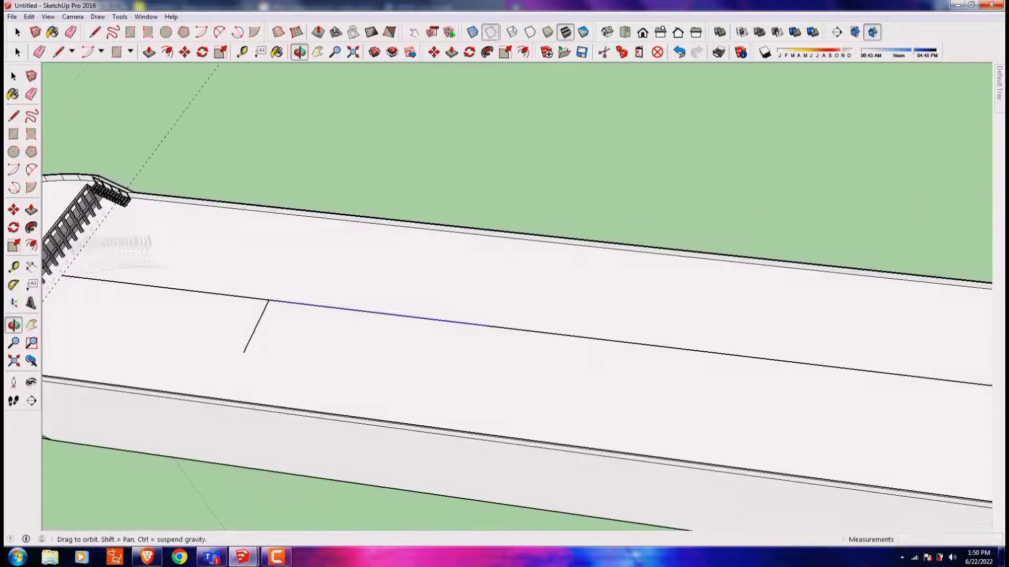
pyautogui.press('space')
pyautogui.moveTo(984, 279)
pyautogui.keyDown('shift'); pyautogui.mouseDown(button='middle')
pyautogui.moveTo(788, 315)
pyautogui.moveTo(472, 263)
pyautogui.moveTo(901, 201)
pyautogui.mouseUp(button='middle'); pyautogui.keyUp('shift')
pyautogui.press('t')
pyautogui.click(519, 257)
pyautogui.scroll(-5, 462, 273)
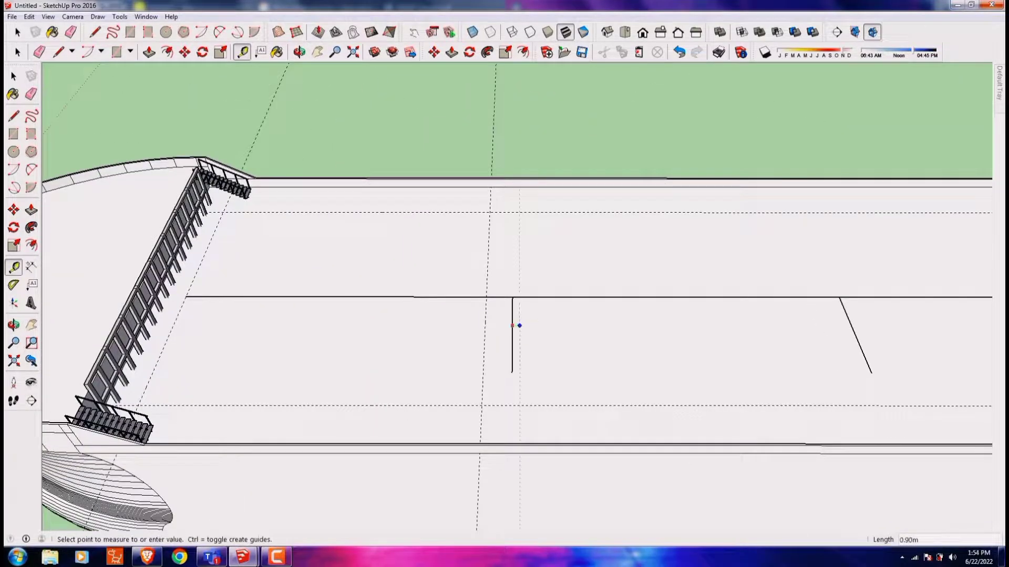
pyautogui.moveTo(519, 325)
pyautogui.keyDown('shift'); pyautogui.mouseDown(button='middle')
pyautogui.moveTo(512, 357)
pyautogui.moveTo(587, 372)
pyautogui.moveTo(527, 374)
pyautogui.mouseUp(button='middle'); pyautogui.keyUp('shift')
pyautogui.write('32.25')
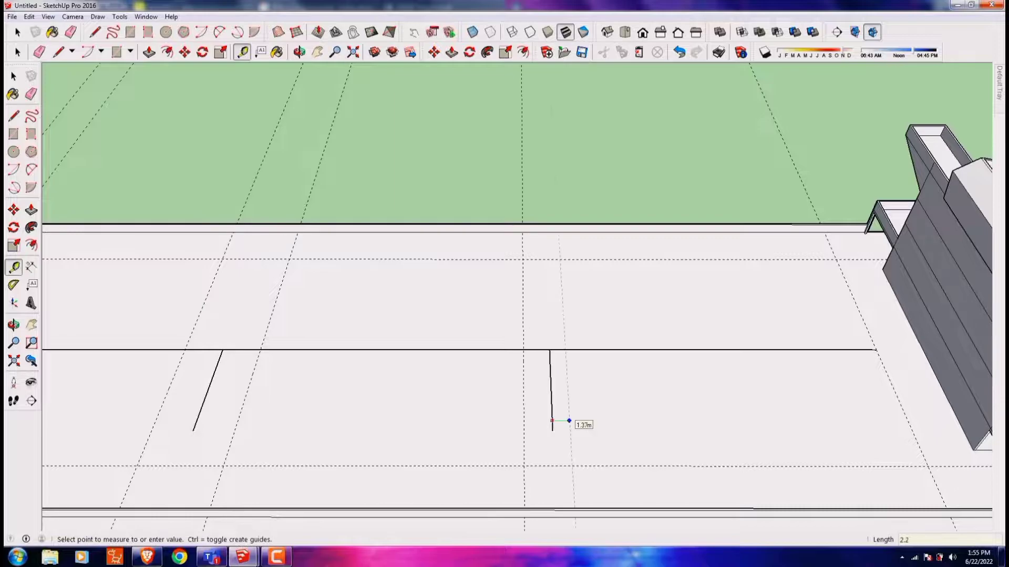
pyautogui.press('BackSpace')
pyautogui.press('BackSpace')
pyautogui.press('Return')
# - Start a hatch-cover rectangle on the deck, then reframe the view around the bow
pyautogui.moveTo(569, 420); pyautogui.dragTo(420, 262, button='middle')
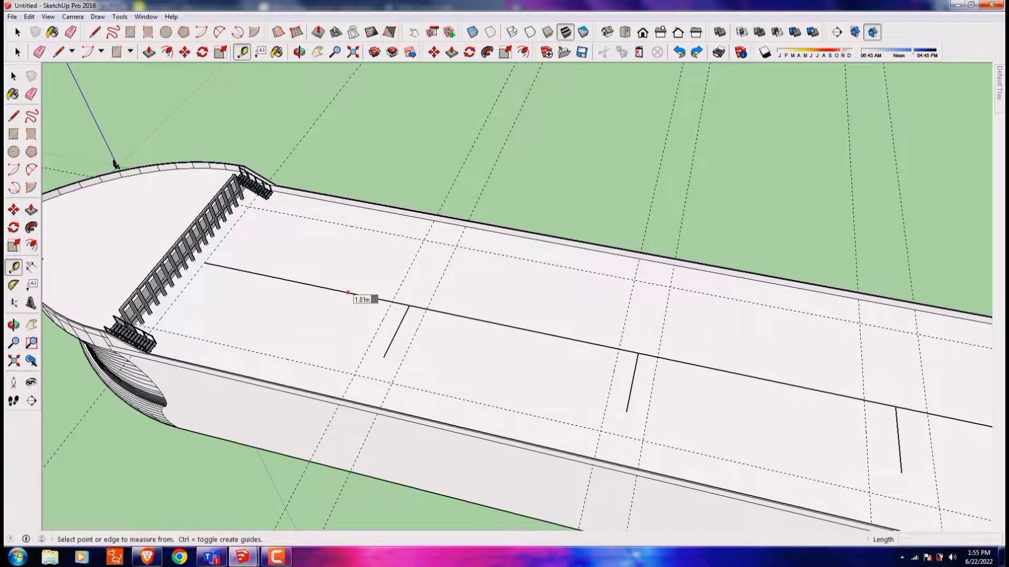
pyautogui.scroll(-5, 348, 292)
pyautogui.scroll(5, 210, 262)
pyautogui.press('r')
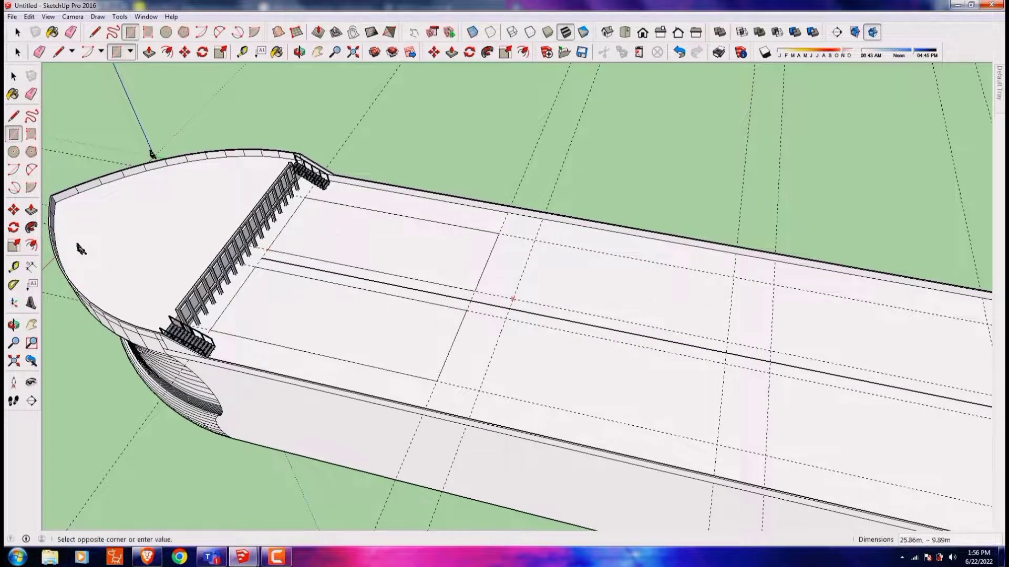
pyautogui.press('Escape')
pyautogui.scroll(2, 340, 346)
pyautogui.scroll(-3, 525, 441)
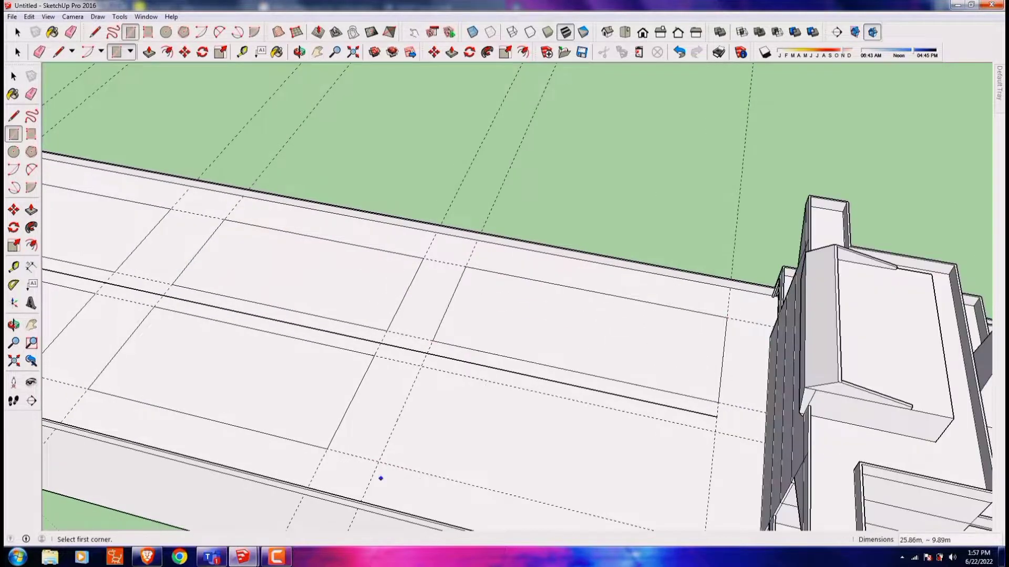
pyautogui.moveTo(380, 476)
pyautogui.mouseDown(button='middle')
pyautogui.moveTo(214, 295)
pyautogui.moveTo(83, 311)
pyautogui.mouseUp(button='middle')
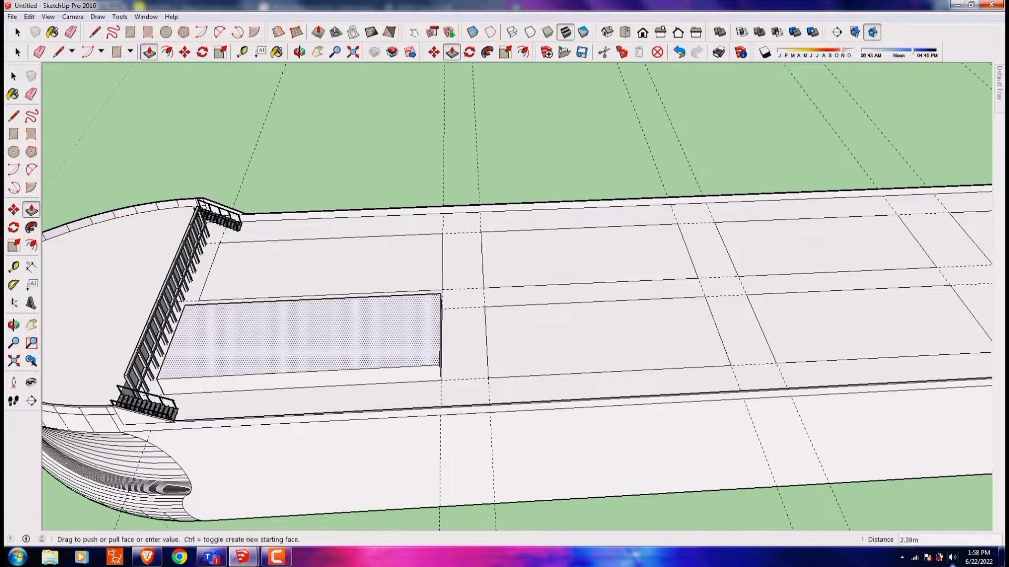
pyautogui.hotkey('shift', 'z')
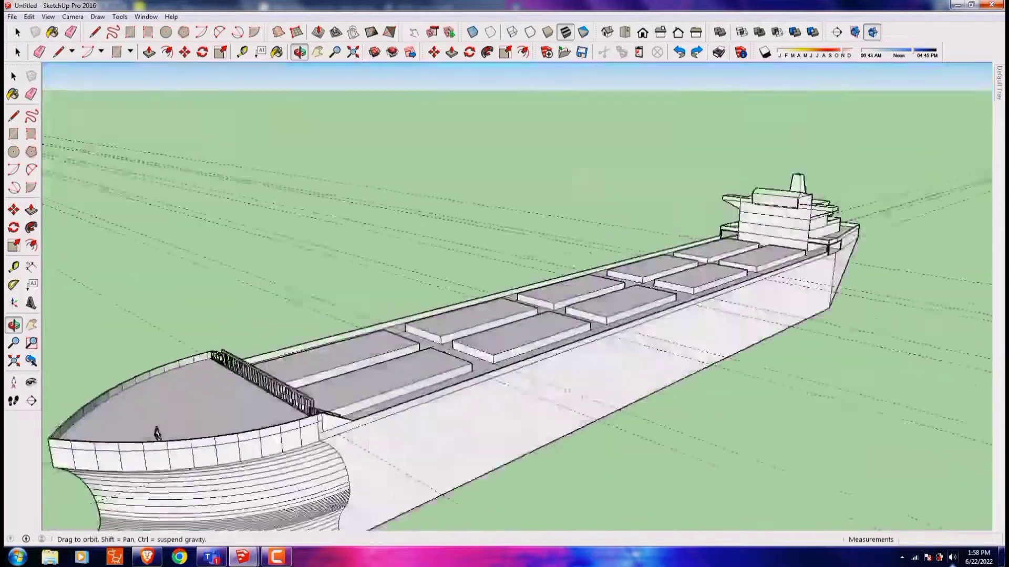
pyautogui.moveTo(153, 428)
pyautogui.keyDown('shift'); pyautogui.mouseDown(button='middle')
pyautogui.moveTo(61, 387)
pyautogui.moveTo(157, 378)
pyautogui.mouseUp(button='middle'); pyautogui.keyUp('shift')
# - Frame an opening in the superstructure's lower wall, ready for Push/Pull
pyautogui.scroll(5, 809, 258)
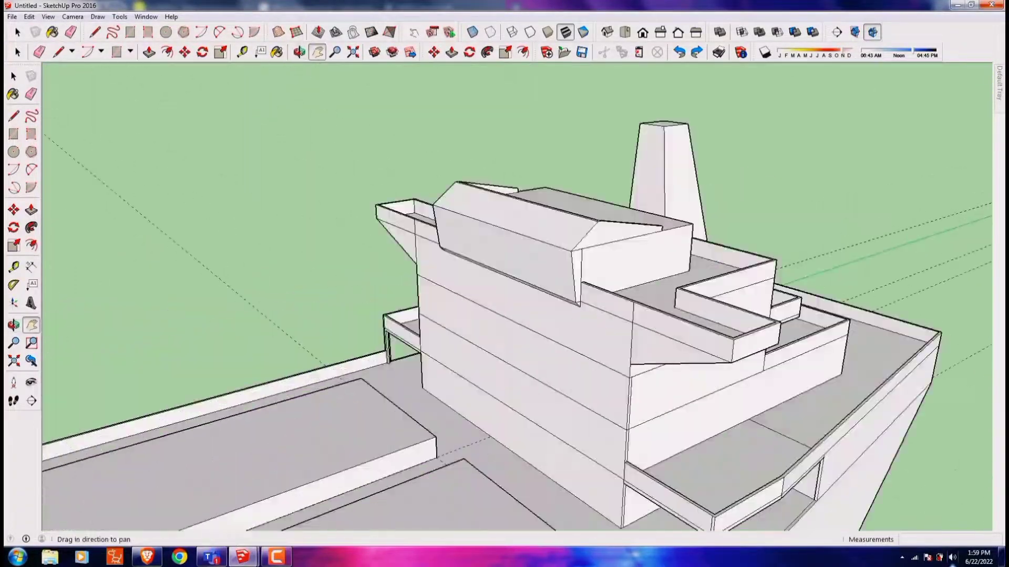
pyautogui.moveTo(809, 257)
pyautogui.mouseDown(button='middle')
pyautogui.moveTo(683, 262)
pyautogui.moveTo(604, 305)
pyautogui.mouseUp(button='middle')
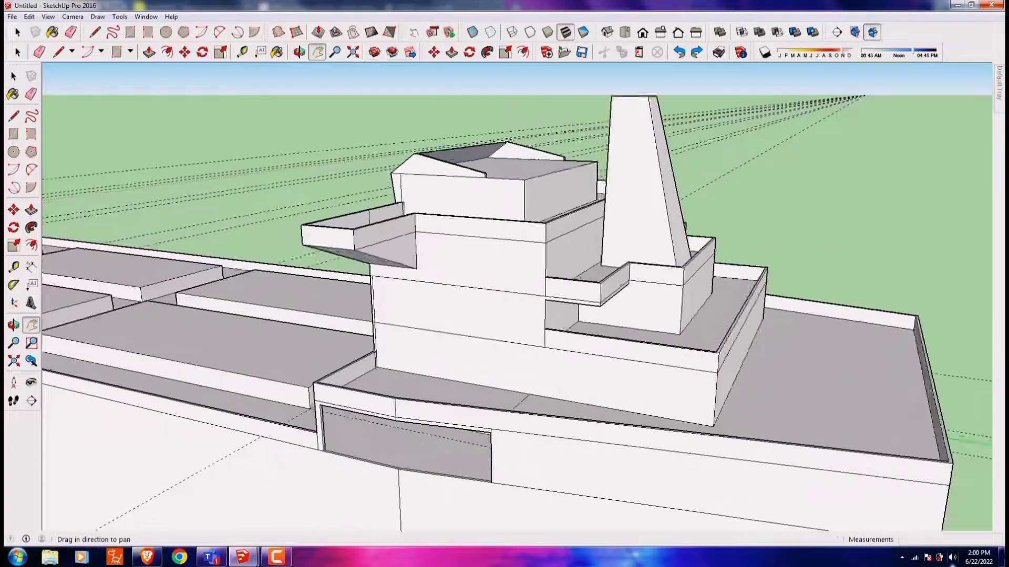
pyautogui.scroll(5, 405, 441)
pyautogui.moveTo(405, 442); pyautogui.dragTo(404, 367, button='middle')
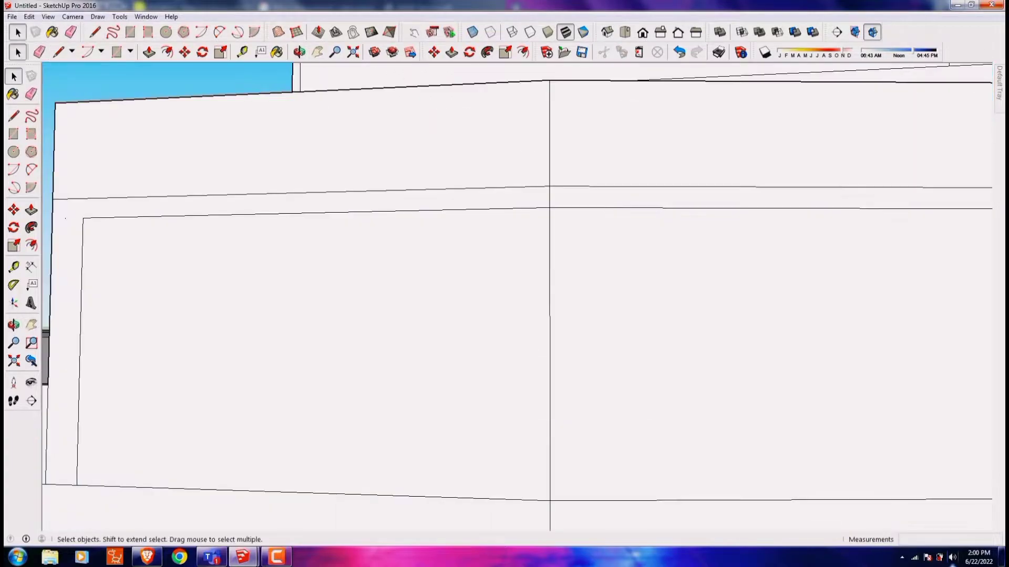
pyautogui.moveTo(505, 294); pyautogui.dragTo(578, 273, button='middle')
pyautogui.press('p')
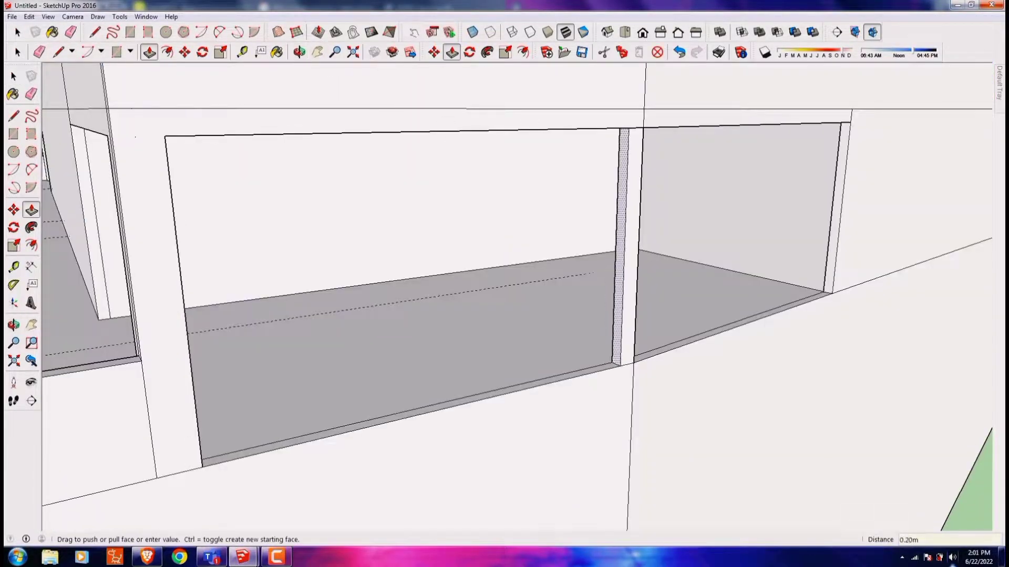
pyautogui.moveTo(504, 294)
pyautogui.mouseDown(button='middle')
pyautogui.moveTo(505, 252)
pyautogui.moveTo(546, 294)
pyautogui.moveTo(459, 200)
pyautogui.mouseUp(button='middle')
# - Draw an outline line along the wall corner of the opening
pyautogui.press('l')
pyautogui.click(459, 200)
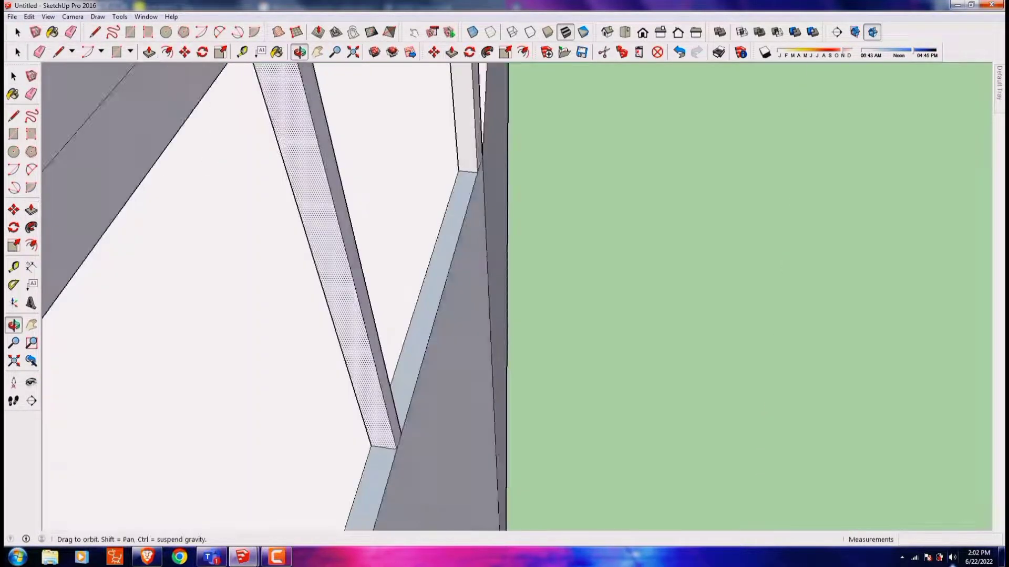
pyautogui.moveTo(504, 295); pyautogui.dragTo(392, 174, button='middle')
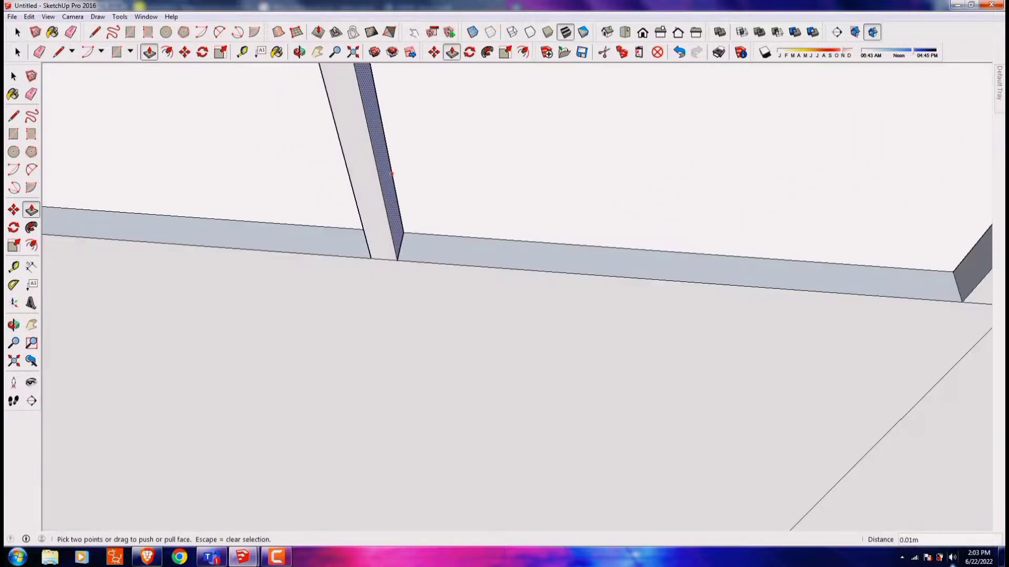
pyautogui.moveTo(402, 362); pyautogui.dragTo(378, 295, button='middle')
pyautogui.moveTo(505, 294); pyautogui.dragTo(473, 263, button='middle')
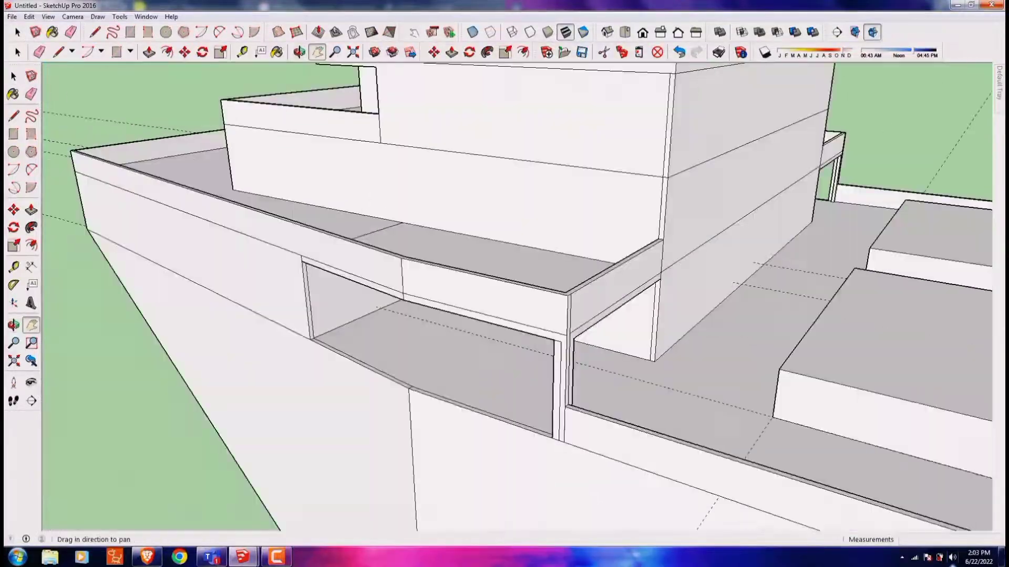
pyautogui.scroll(5, 489, 294)
pyautogui.press('space')
pyautogui.moveTo(504, 294); pyautogui.dragTo(452, 242, button='middle')
# - Erase stray edges and push the window-frame face inward
pyautogui.press('e')
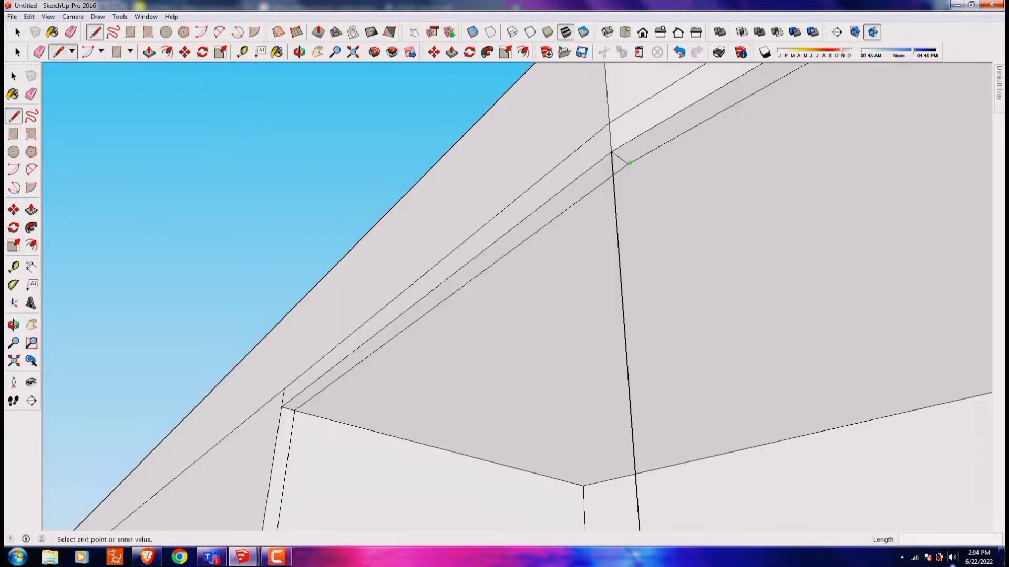
pyautogui.moveTo(630, 163); pyautogui.dragTo(547, 220, button='middle')
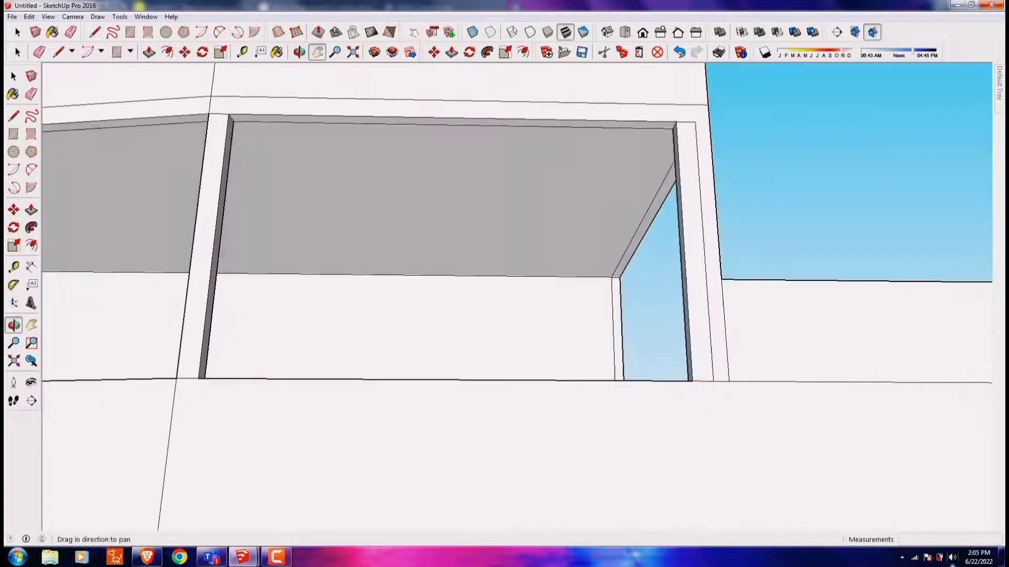
pyautogui.moveTo(437, 410); pyautogui.dragTo(438, 326, button='middle')
pyautogui.press('l')
pyautogui.moveTo(439, 401)
pyautogui.mouseDown(button='middle')
pyautogui.moveTo(399, 294)
pyautogui.moveTo(431, 284)
pyautogui.moveTo(340, 261)
pyautogui.mouseUp(button='middle')
pyautogui.press('p')
pyautogui.scroll(-5, 455, 283)
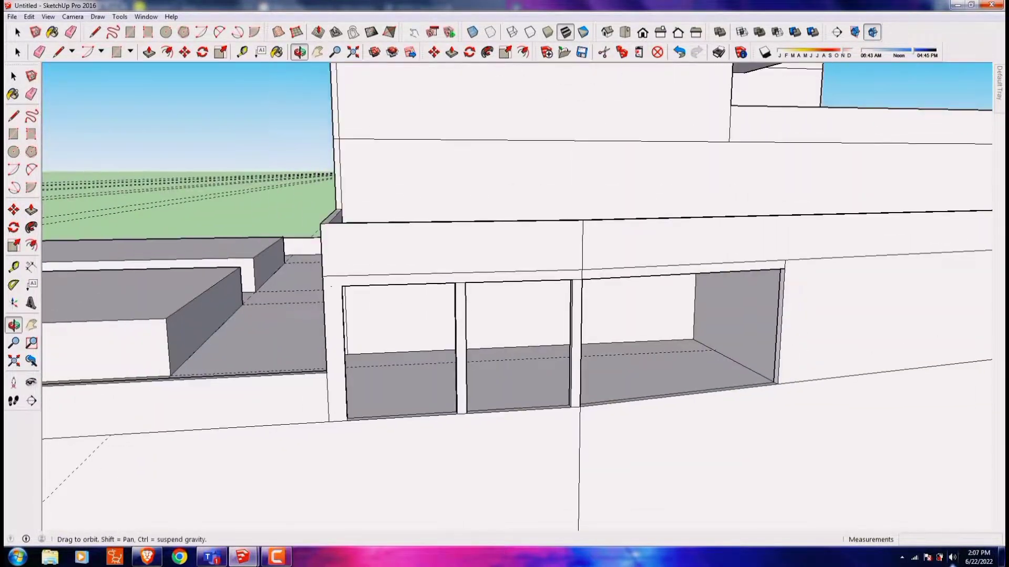
pyautogui.scroll(-5, 504, 294)
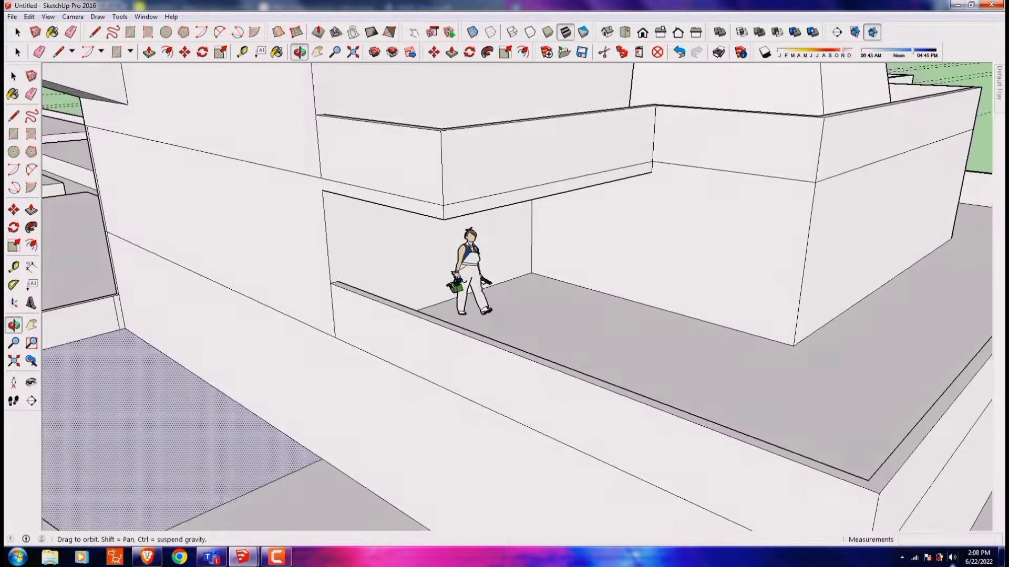
pyautogui.scroll(3, 520, 278)
# - Measure around the wall blocks and alcove, then view the whole superstructure
pyautogui.press('t')
pyautogui.moveTo(258, 293)
pyautogui.mouseDown(button='middle')
pyautogui.moveTo(725, 349)
pyautogui.moveTo(683, 336)
pyautogui.mouseUp(button='middle')
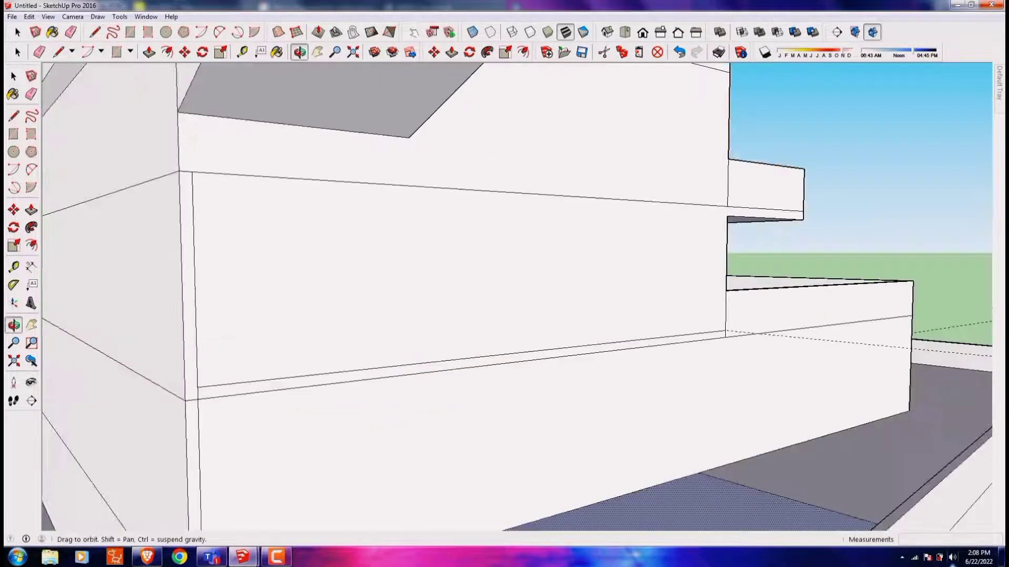
pyautogui.moveTo(366, 202); pyautogui.dragTo(521, 277, button='middle')
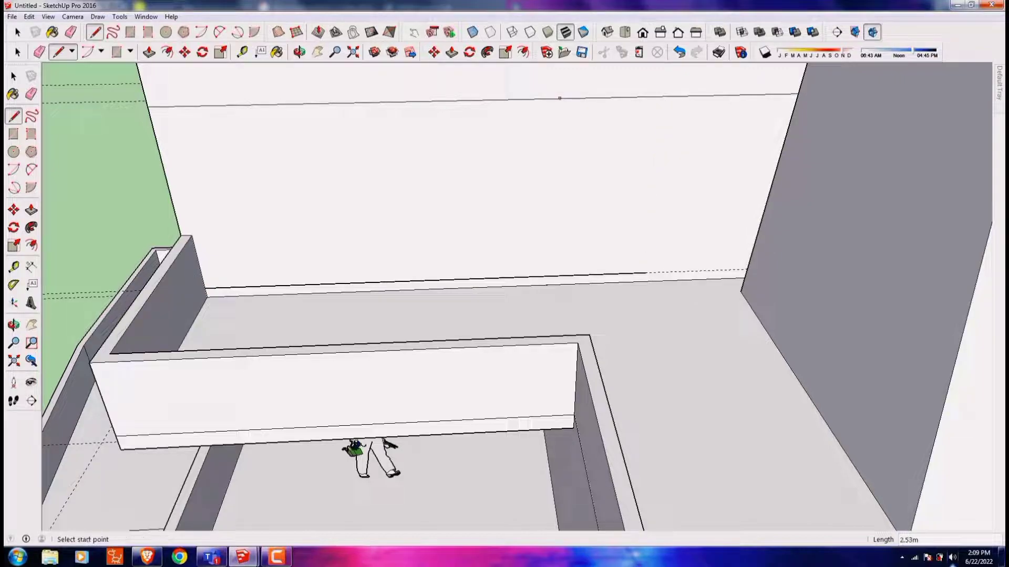
pyautogui.moveTo(559, 98); pyautogui.dragTo(765, 366, button='middle')
pyautogui.scroll(-5, 280, 235)
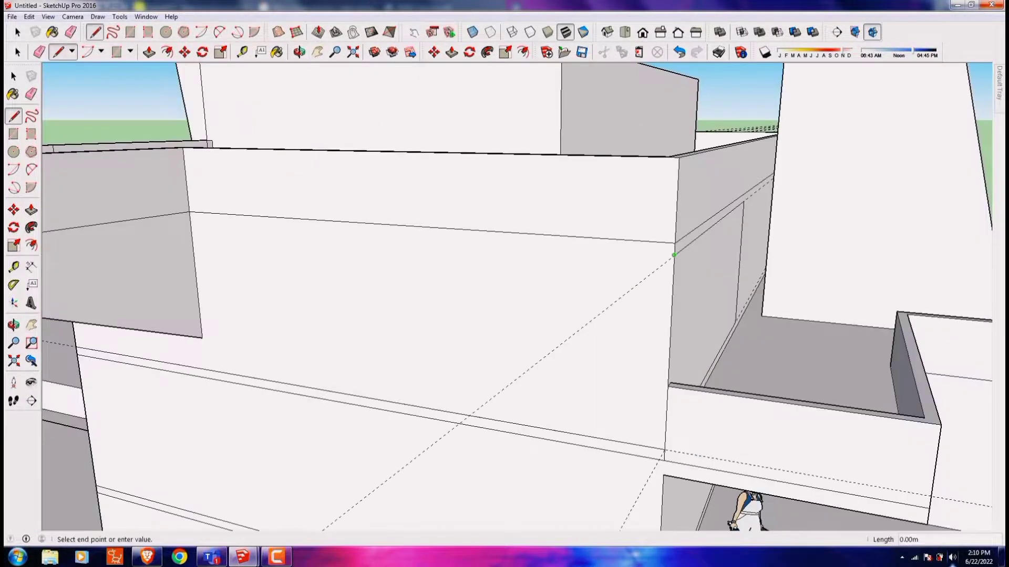
pyautogui.moveTo(280, 234)
pyautogui.mouseDown(button='middle')
pyautogui.moveTo(504, 315)
pyautogui.moveTo(399, 294)
pyautogui.mouseUp(button='middle')
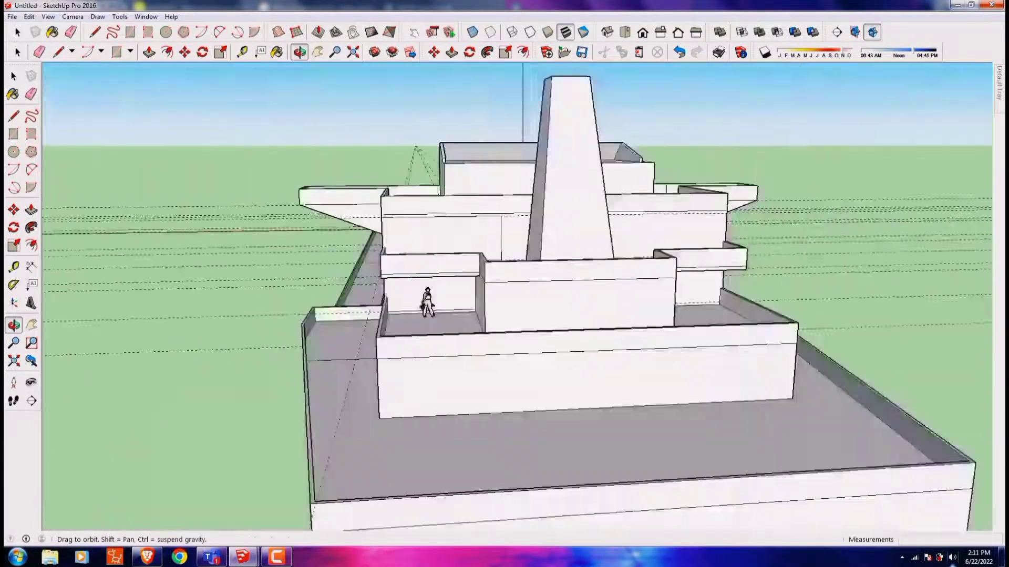
# - Orbit around the bridge to face the superstructure's front wall
pyautogui.scroll(5, 505, 295)
pyautogui.press('l')
pyautogui.moveTo(337, 336); pyautogui.dragTo(281, 333, button='middle')
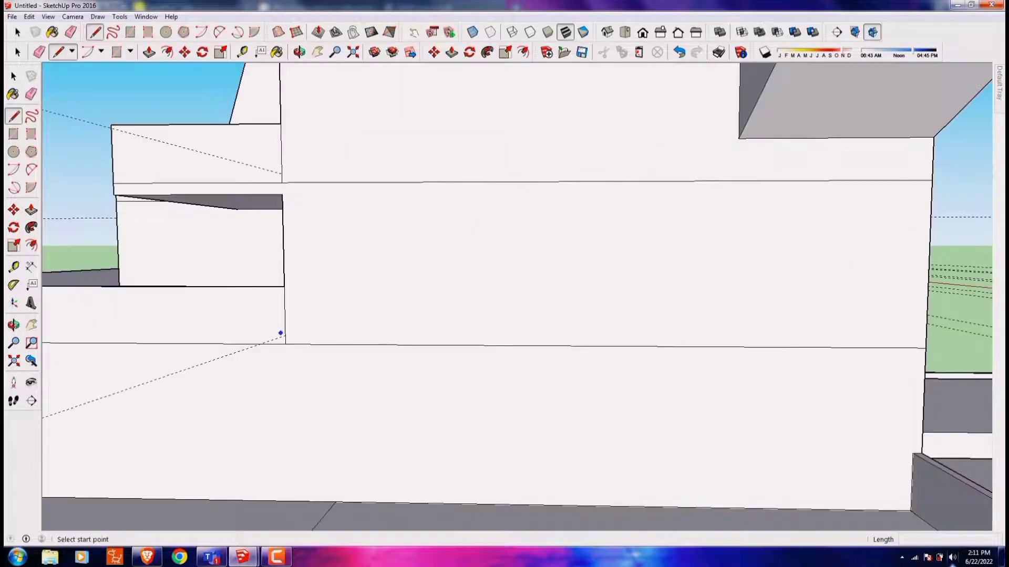
pyautogui.scroll(-5, 932, 172)
pyautogui.moveTo(932, 172)
pyautogui.mouseDown(button='middle')
pyautogui.moveTo(725, 231)
pyautogui.moveTo(525, 241)
pyautogui.mouseUp(button='middle')
pyautogui.press('e')
pyautogui.scroll(5, 504, 295)
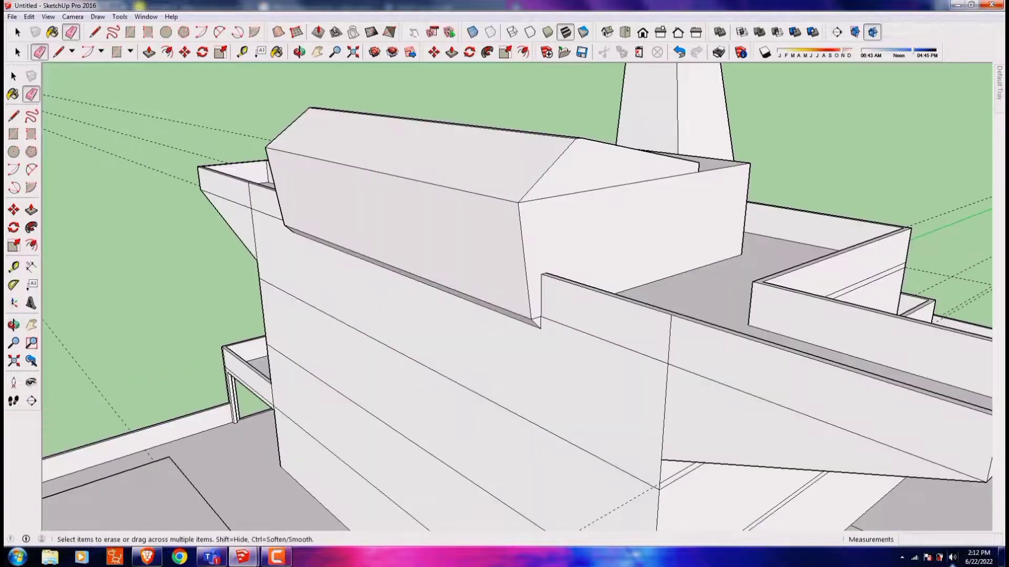
pyautogui.moveTo(504, 294); pyautogui.dragTo(368, 294, button='middle')
# - Pull a Tape Measure guide about 1.25m from the front wall edge
pyautogui.press('t')
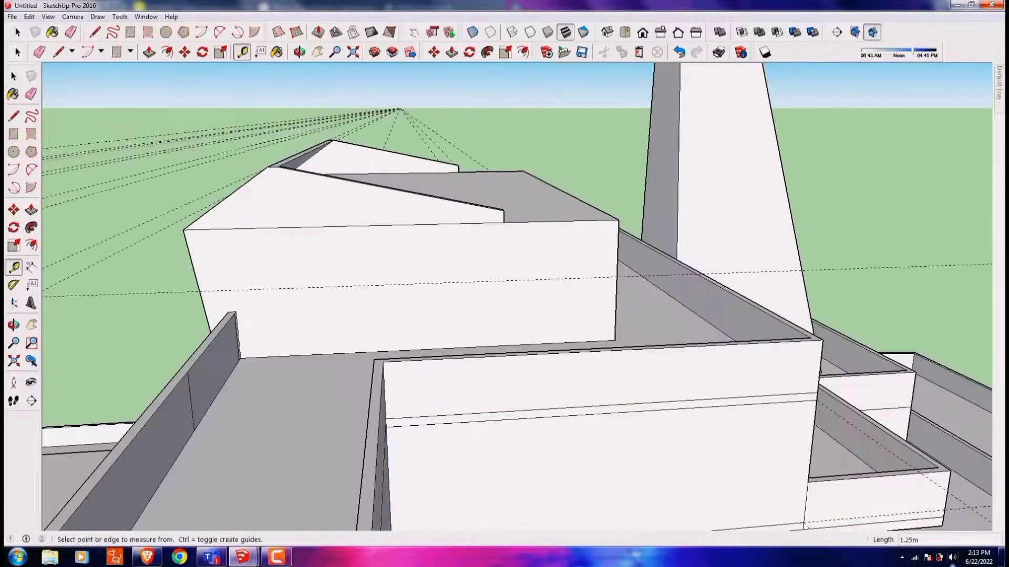
pyautogui.scroll(5, 467, 263)
pyautogui.click(467, 228)
pyautogui.moveTo(467, 349)
pyautogui.mouseDown(button='middle')
pyautogui.moveTo(368, 316)
pyautogui.moveTo(505, 294)
pyautogui.mouseUp(button='middle')
pyautogui.scroll(3, 757, 329)
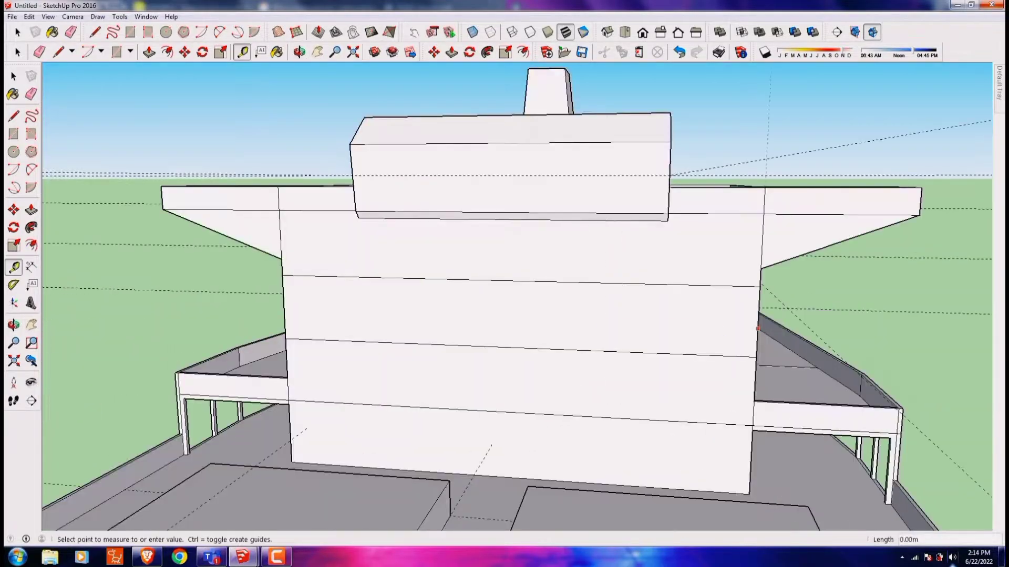
# - Draw vertical edges splitting the superstructure wall
pyautogui.moveTo(403, 336)
pyautogui.mouseDown(button='middle')
pyautogui.moveTo(473, 315)
pyautogui.moveTo(679, 367)
pyautogui.moveTo(469, 362)
pyautogui.mouseUp(button='middle')
pyautogui.press('l')
pyautogui.click(468, 362)
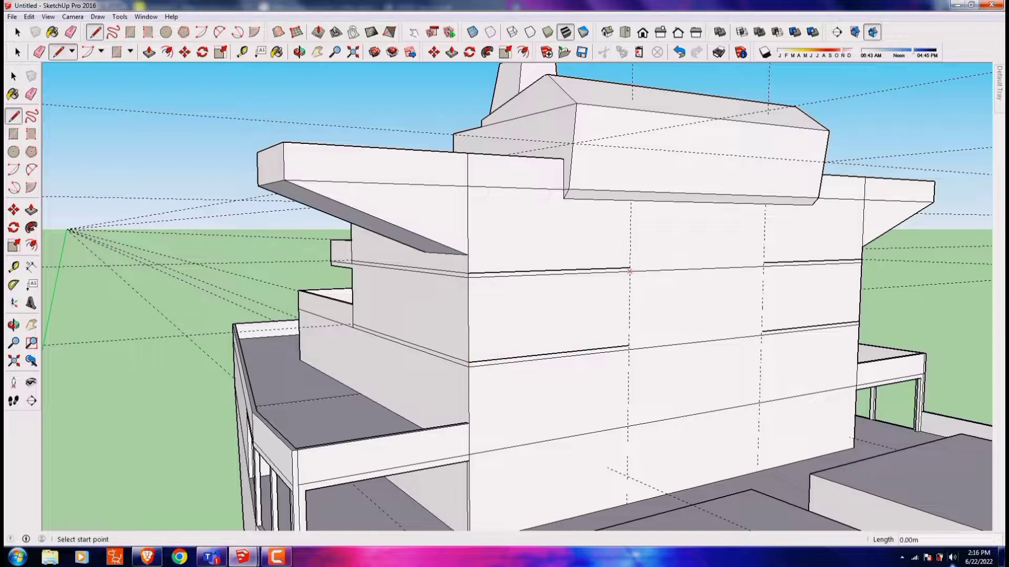
pyautogui.scroll(5, 442, 390)
pyautogui.moveTo(439, 442); pyautogui.dragTo(331, 382, button='middle')
pyautogui.click(331, 382)
pyautogui.scroll(-10, 487, 365)
pyautogui.moveTo(487, 365); pyautogui.dragTo(315, 378, button='middle')
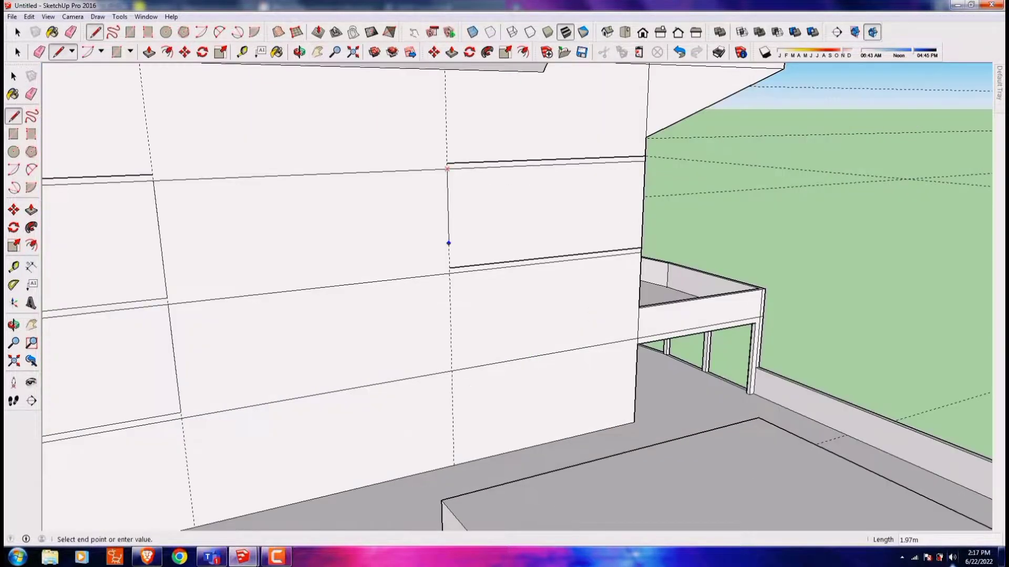
# - Add guides and erase stray edges around the lower-level door outline
pyautogui.press('t')
pyautogui.moveTo(505, 294)
pyautogui.mouseDown(button='middle')
pyautogui.moveTo(368, 210)
pyautogui.moveTo(295, 136)
pyautogui.moveTo(608, 360)
pyautogui.moveTo(578, 367)
pyautogui.mouseUp(button='middle')
pyautogui.press('e')
pyautogui.click(294, 135)
pyautogui.press('l')
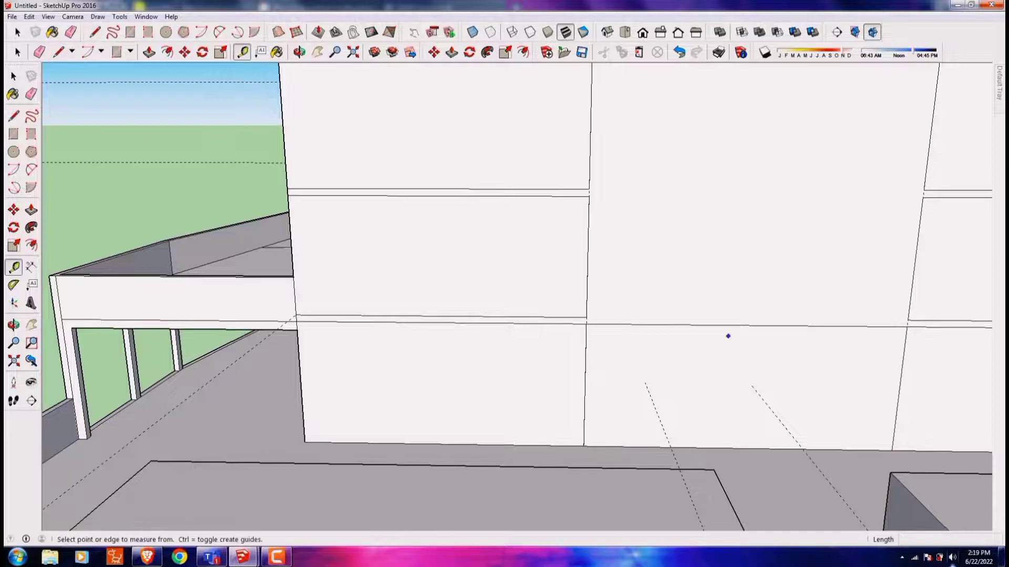
pyautogui.moveTo(728, 336); pyautogui.dragTo(537, 462, button='middle')
pyautogui.click(537, 466)
pyautogui.moveTo(419, 495)
pyautogui.mouseDown(button='middle')
pyautogui.moveTo(316, 447)
pyautogui.moveTo(368, 394)
pyautogui.mouseUp(button='middle')
pyautogui.moveTo(504, 316)
pyautogui.mouseDown(button='middle')
pyautogui.moveTo(473, 294)
pyautogui.moveTo(368, 263)
pyautogui.moveTo(421, 273)
pyautogui.moveTo(447, 315)
pyautogui.moveTo(473, 255)
pyautogui.mouseUp(button='middle')
pyautogui.press('e')
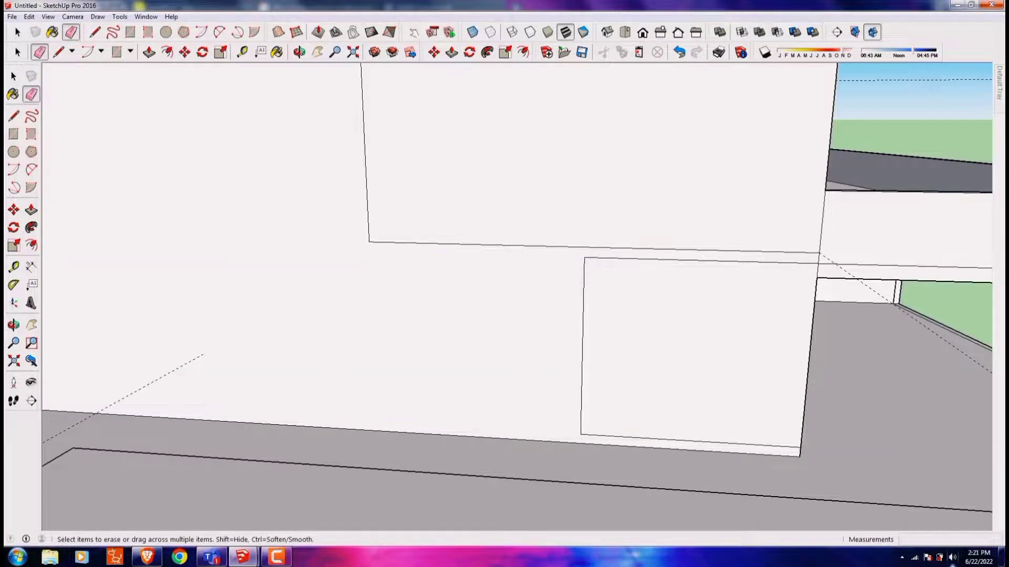
pyautogui.moveTo(505, 294)
pyautogui.keyDown('shift'); pyautogui.mouseDown(button='middle')
pyautogui.moveTo(504, 263)
pyautogui.moveTo(473, 236)
pyautogui.moveTo(504, 263)
pyautogui.moveTo(473, 273)
pyautogui.mouseUp(button='middle'); pyautogui.keyUp('shift')
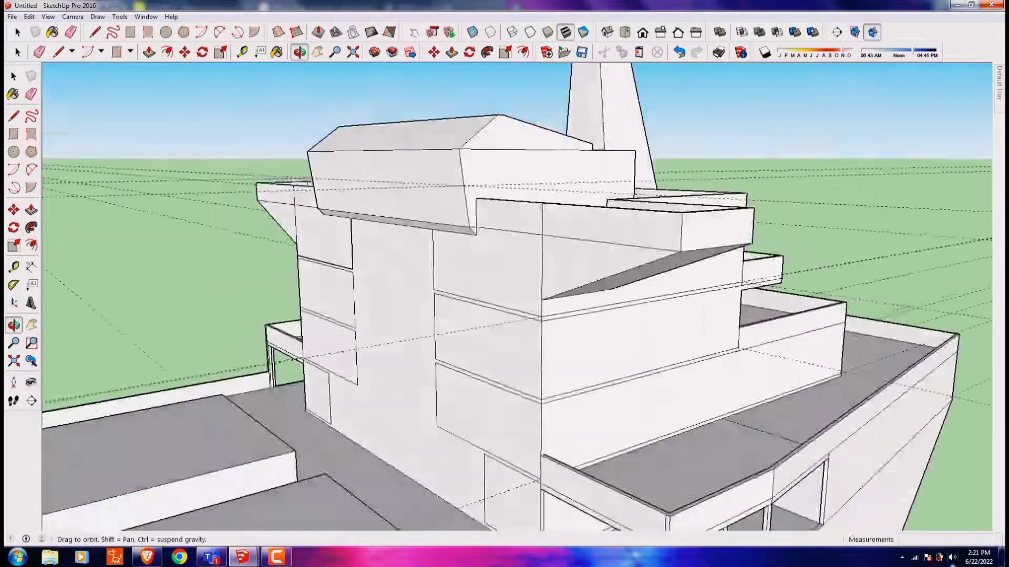
# - Offset the front wall face inward and outline the door and windows
pyautogui.moveTo(504, 294); pyautogui.dragTo(473, 274)
pyautogui.press('f')
pyautogui.click(299, 344)
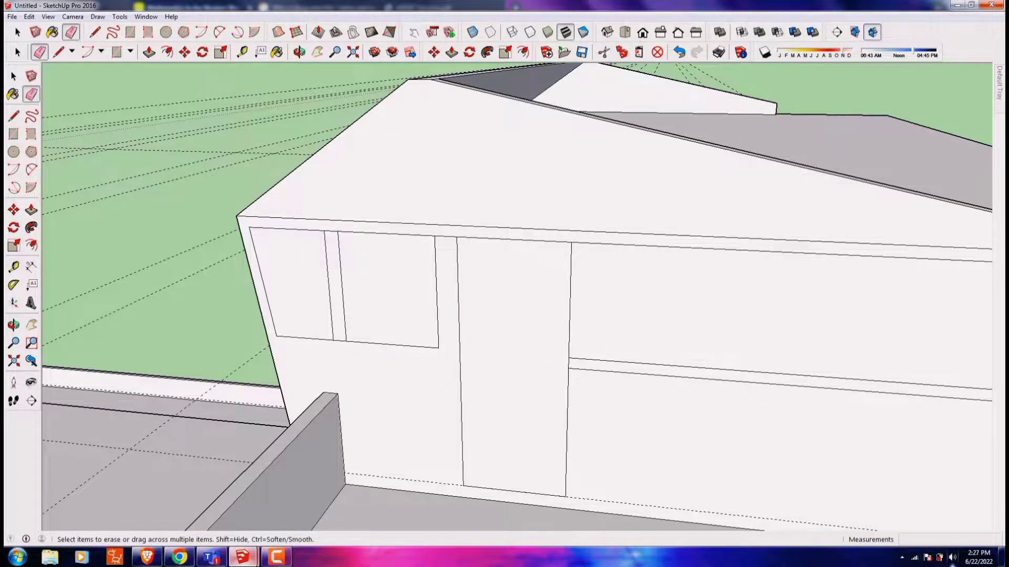
pyautogui.moveTo(504, 294); pyautogui.dragTo(505, 263, button='middle')
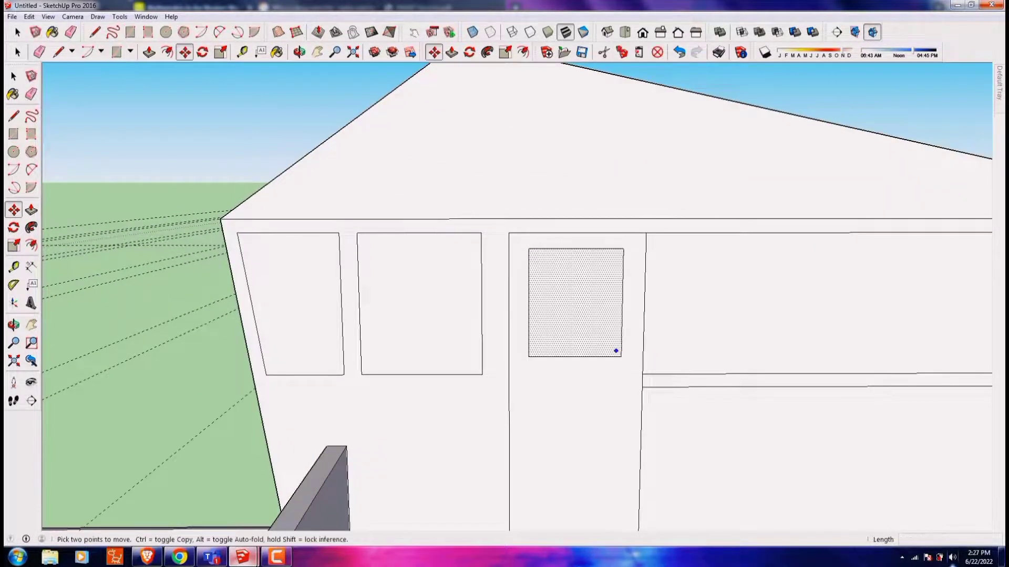
pyautogui.moveTo(616, 350); pyautogui.dragTo(504, 294, button='middle')
pyautogui.press('l')
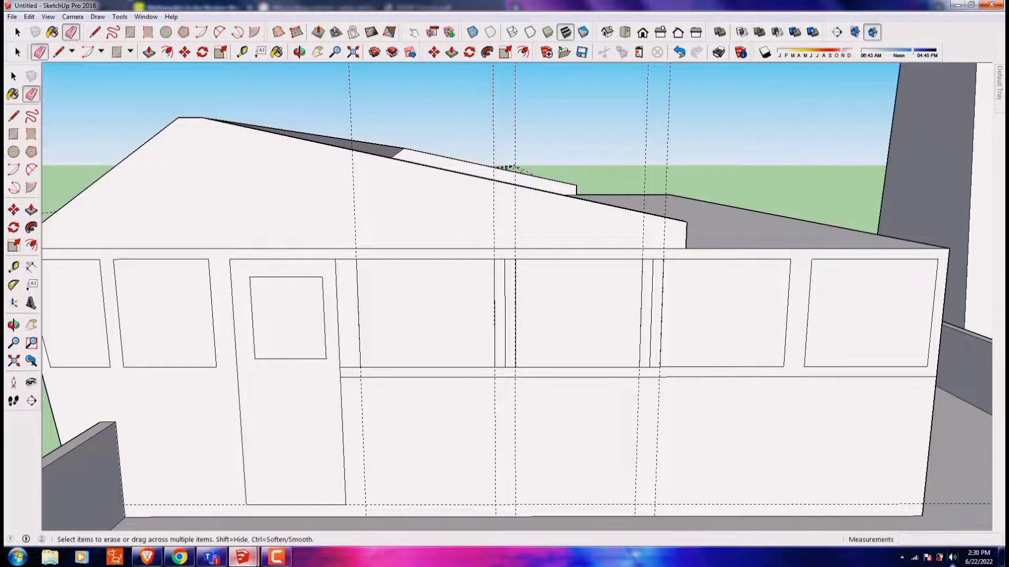
pyautogui.press('space')
pyautogui.moveTo(504, 294)
pyautogui.keyDown('shift'); pyautogui.mouseDown(button='middle')
pyautogui.moveTo(473, 273)
pyautogui.moveTo(368, 305)
pyautogui.mouseUp(button='middle'); pyautogui.keyUp('shift')
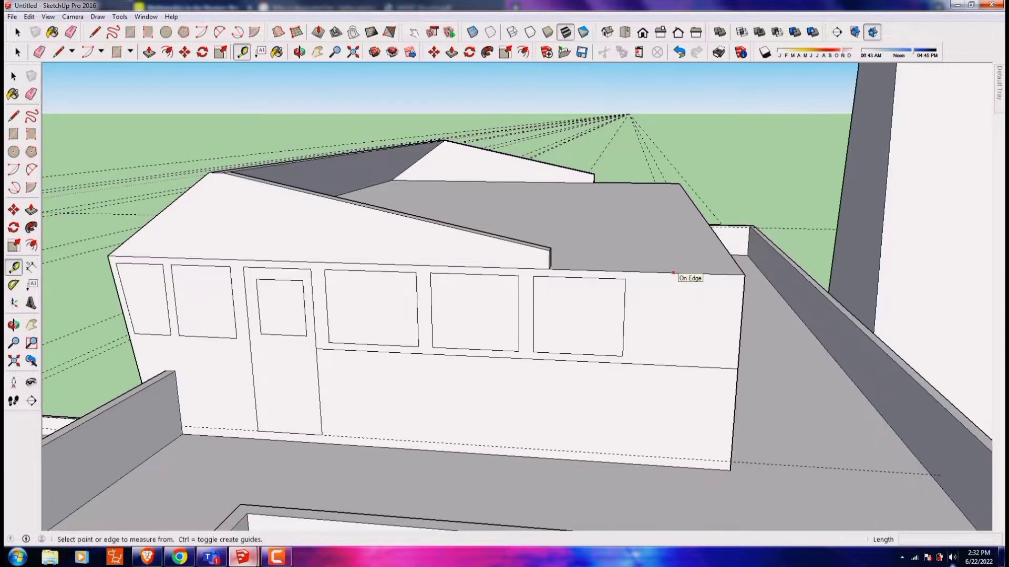
pyautogui.moveTo(652, 387)
pyautogui.keyDown('shift'); pyautogui.mouseDown(button='middle')
pyautogui.moveTo(578, 341)
pyautogui.moveTo(603, 460)
pyautogui.mouseUp(button='middle'); pyautogui.keyUp('shift')
# - Move a window face along the wall to space the row evenly
pyautogui.press('space')
pyautogui.click(429, 317)
pyautogui.press('m')
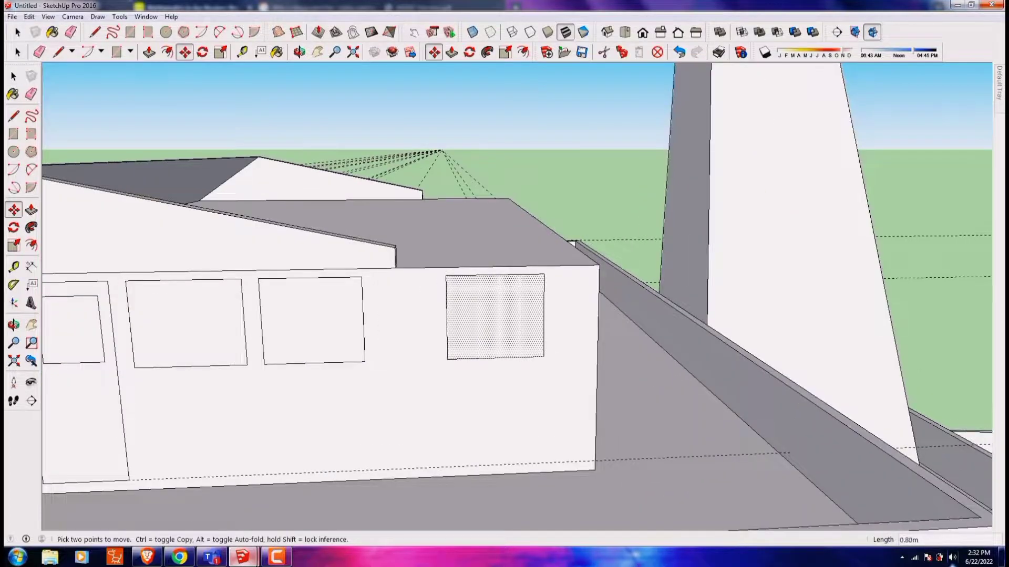
pyautogui.moveTo(472, 315); pyautogui.dragTo(526, 326, button='middle')
pyautogui.scroll(3, 525, 342)
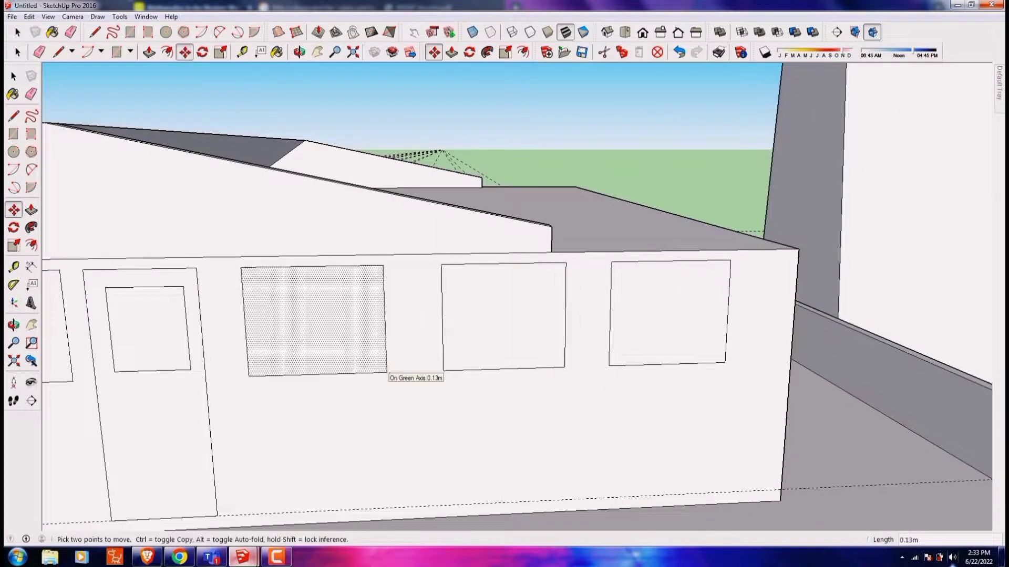
pyautogui.moveTo(566, 368); pyautogui.dragTo(420, 315, button='middle')
pyautogui.scroll(3, 420, 316)
# - Erase extra edges and measure guides from the next wall's edge
pyautogui.press('l')
pyautogui.scroll(1, 601, 370)
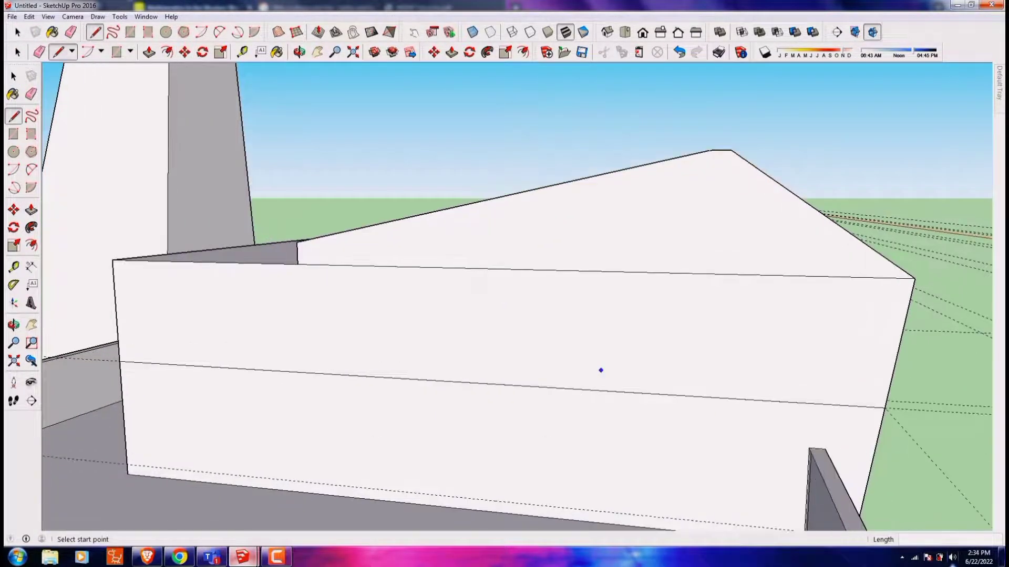
pyautogui.moveTo(880, 332)
pyautogui.mouseDown(button='middle')
pyautogui.moveTo(578, 315)
pyautogui.moveTo(525, 263)
pyautogui.mouseUp(button='middle')
pyautogui.scroll(-2, 525, 263)
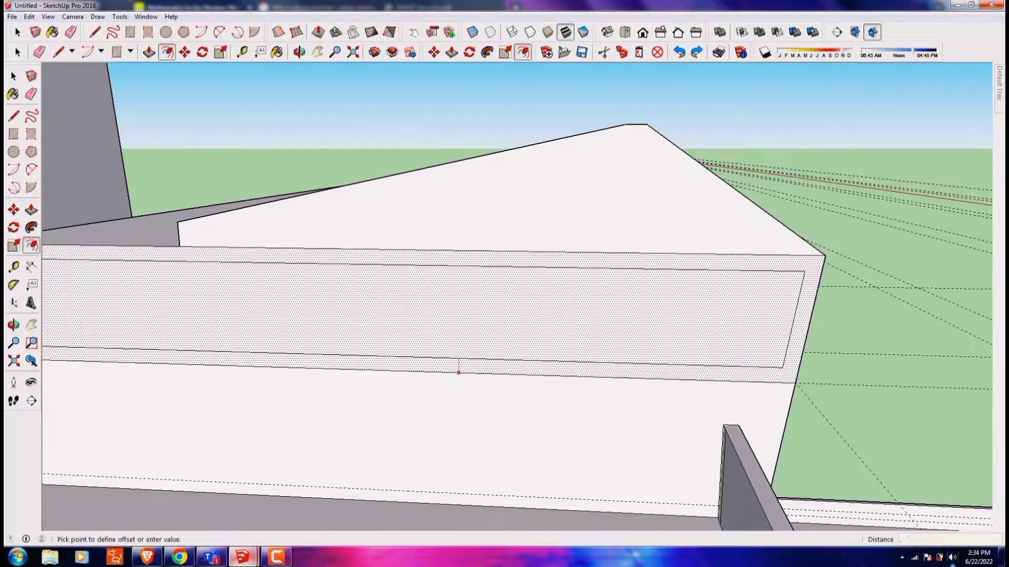
pyautogui.scroll(2, 525, 263)
pyautogui.press('e')
pyautogui.press('t')
pyautogui.scroll(-2, 664, 237)
pyautogui.click(647, 232)
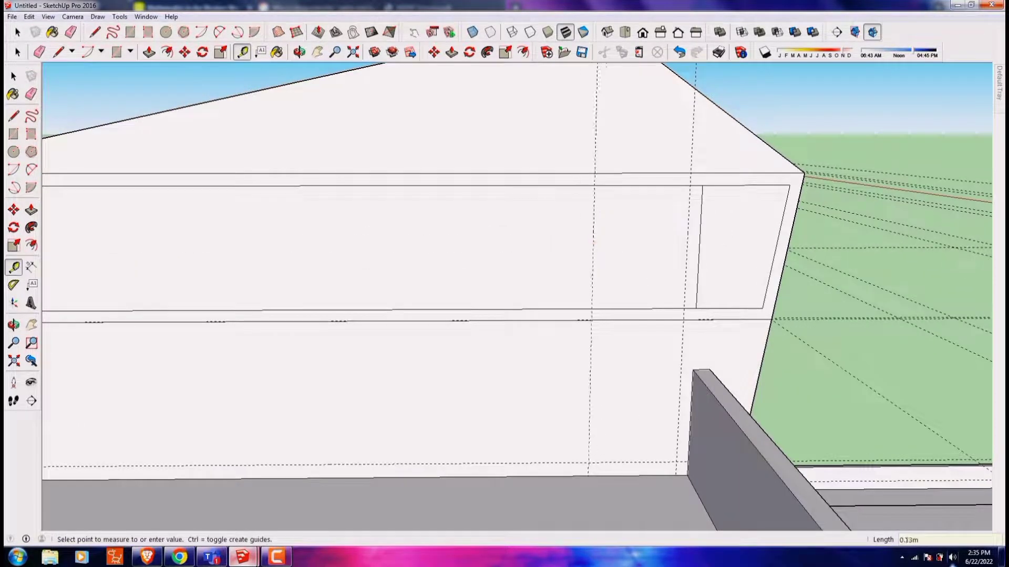
# - Draw dividing lines and place a window left of the door, erasing extras
pyautogui.moveTo(566, 462); pyautogui.dragTo(525, 315, button='middle')
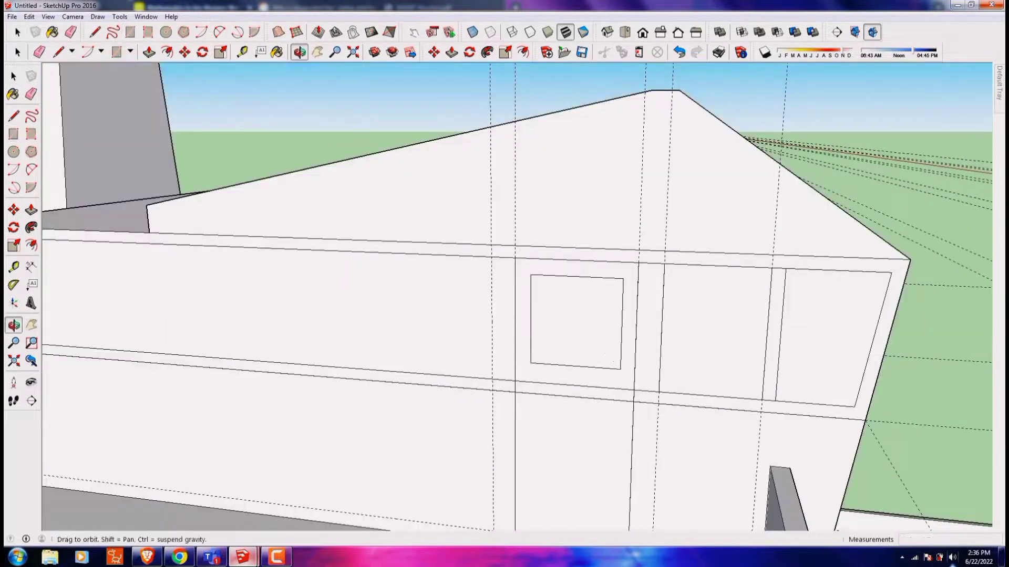
pyautogui.moveTo(542, 279); pyautogui.dragTo(673, 276, button='middle')
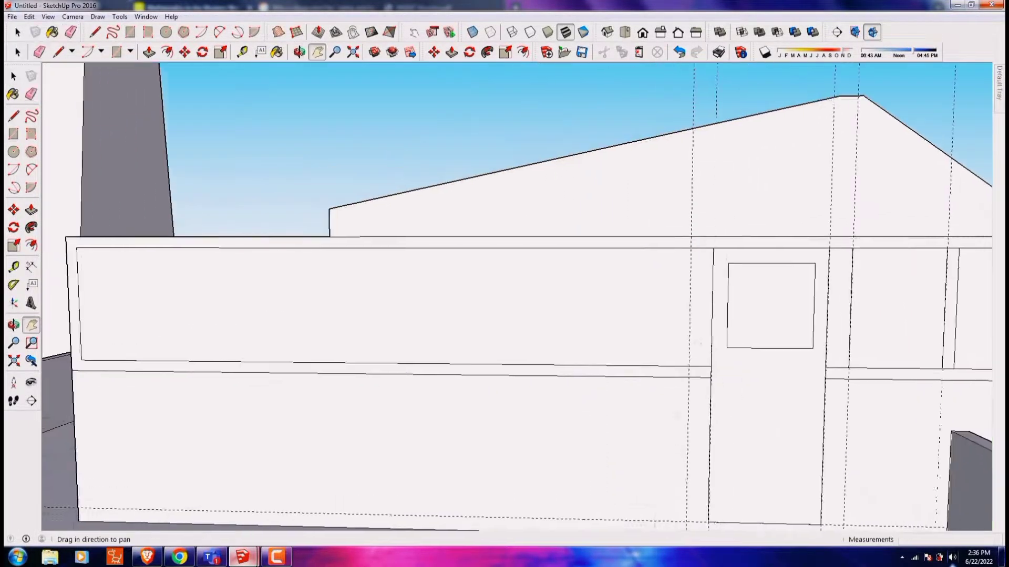
pyautogui.press('l')
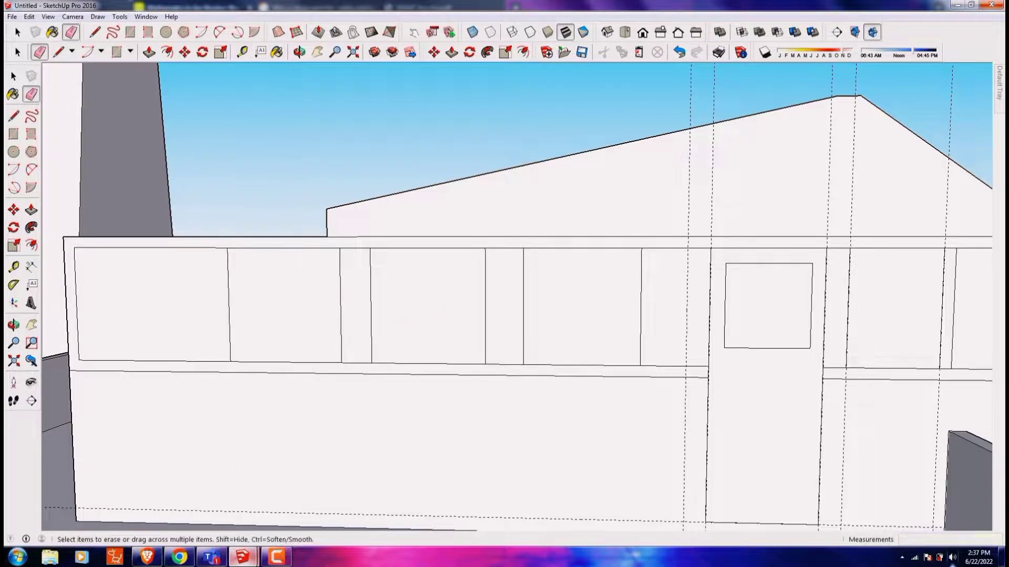
pyautogui.click(517, 366)
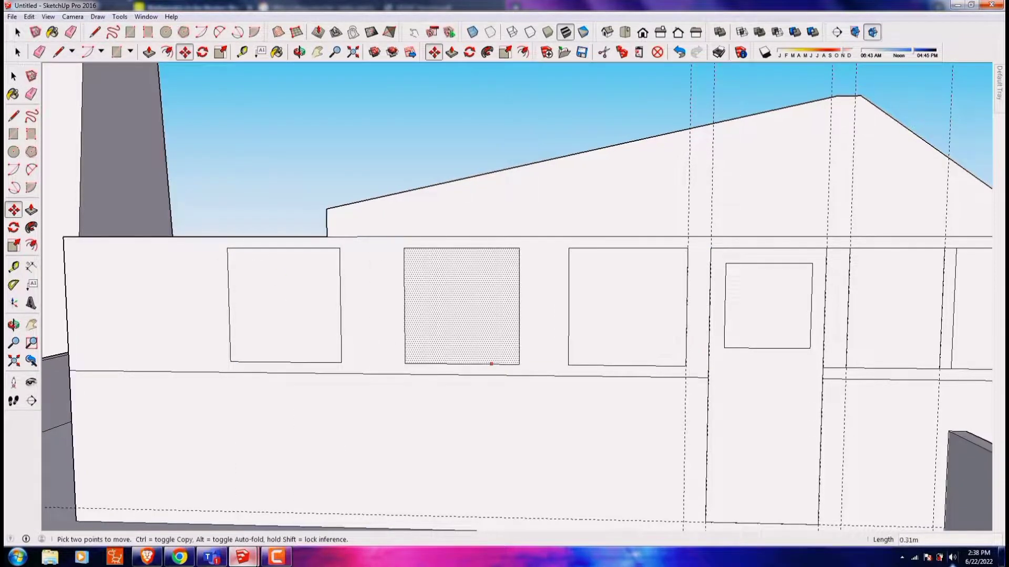
pyautogui.press('e')
pyautogui.moveTo(504, 336)
pyautogui.mouseDown(button='middle')
pyautogui.moveTo(578, 368)
pyautogui.moveTo(741, 387)
pyautogui.moveTo(229, 408)
pyautogui.moveTo(399, 389)
pyautogui.moveTo(578, 341)
pyautogui.moveTo(316, 325)
pyautogui.moveTo(368, 294)
pyautogui.mouseUp(button='middle')
pyautogui.press('t')
pyautogui.scroll(5, 505, 315)
# - Orbit close to the bridge house's long side wall and select the left wall face
pyautogui.scroll(-5, 505, 294)
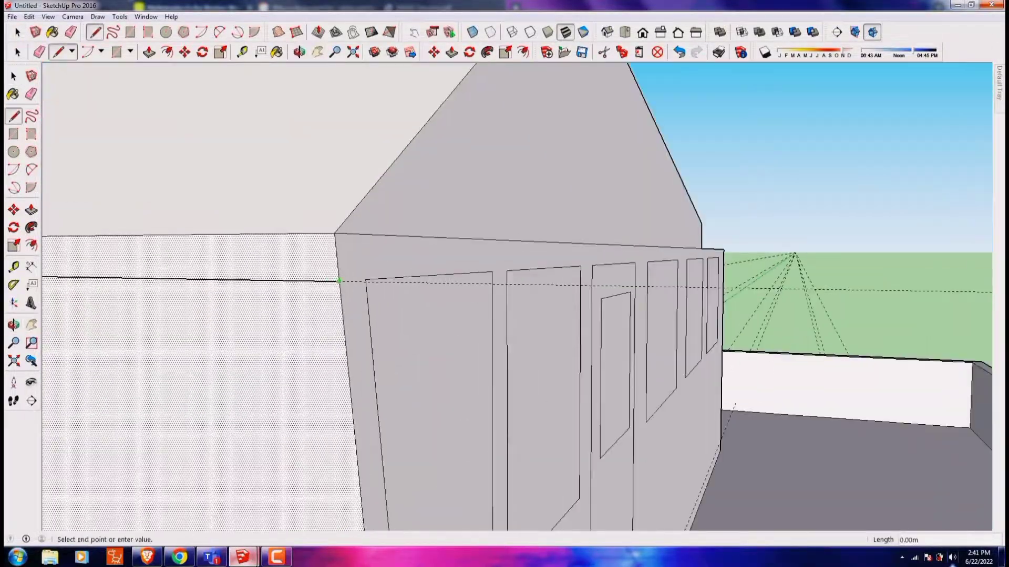
pyautogui.press('space')
pyautogui.moveTo(504, 294); pyautogui.dragTo(578, 284, button='middle')
pyautogui.scroll(5, 578, 283)
pyautogui.press('l')
pyautogui.moveTo(504, 294)
pyautogui.mouseDown(button='middle')
pyautogui.moveTo(577, 284)
pyautogui.moveTo(368, 315)
pyautogui.mouseUp(button='middle')
pyautogui.press('space')
pyautogui.click(237, 315)
pyautogui.press('l')
pyautogui.scroll(3, 352, 402)
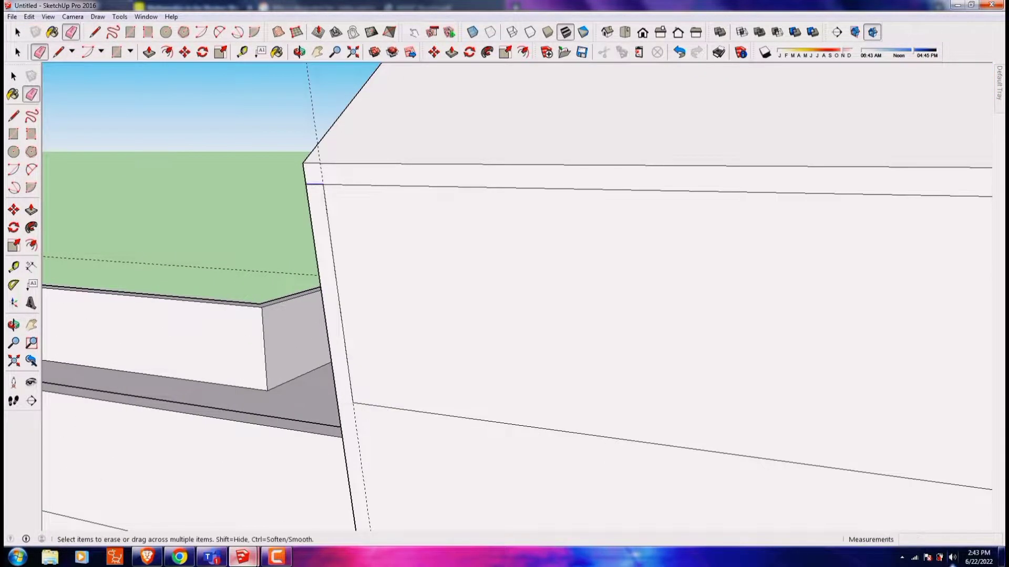
pyautogui.moveTo(504, 294)
pyautogui.mouseDown(button='middle')
pyautogui.moveTo(630, 284)
pyautogui.moveTo(525, 295)
pyautogui.mouseUp(button='middle')
# - Divide the long wall's top edge into seven equal parts and draw a vertical frame line
pyautogui.rightClick(525, 247)
pyautogui.click(557, 325)
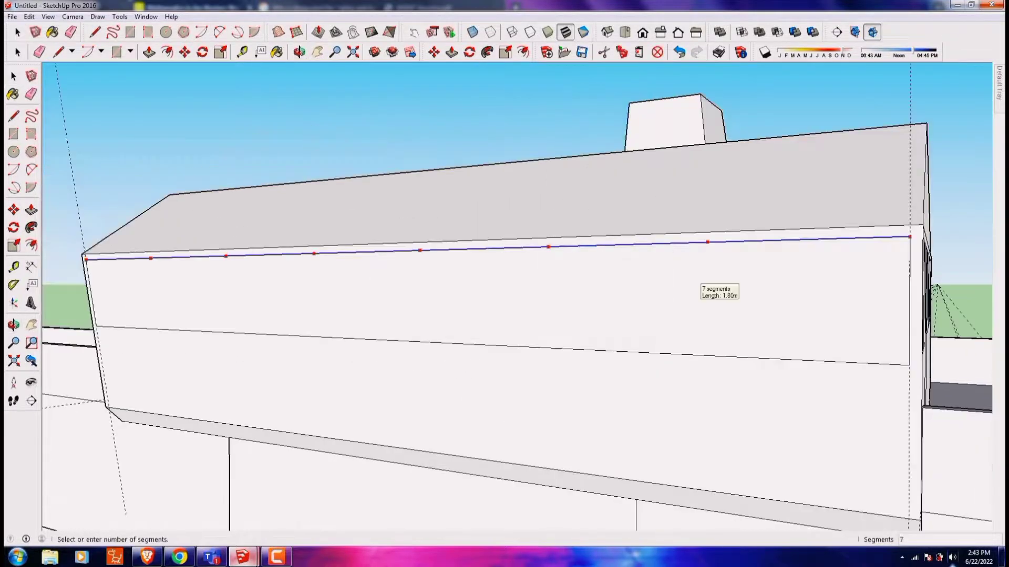
pyautogui.click(707, 242)
pyautogui.press('l')
pyautogui.click(707, 355)
pyautogui.scroll(2, 548, 246)
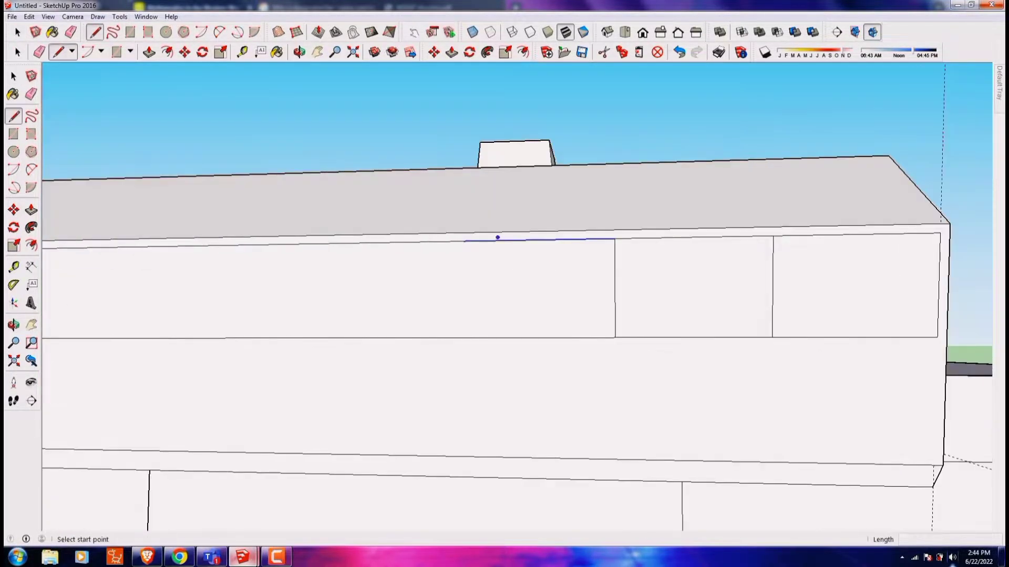
pyautogui.click(465, 240)
pyautogui.keyDown('shift'); pyautogui.moveTo(480, 300); pyautogui.dragTo(610, 325, button='middle'); pyautogui.keyUp('shift')
pyautogui.click(453, 359)
pyautogui.keyDown('shift'); pyautogui.moveTo(453, 360); pyautogui.dragTo(482, 300, button='middle'); pyautogui.keyUp('shift')
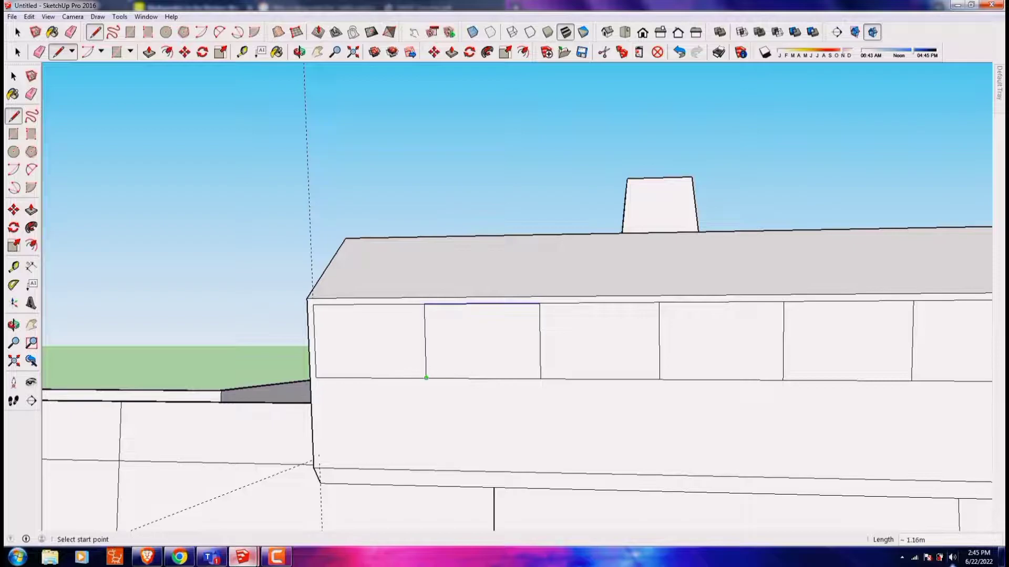
# - Copy the vertical frame line along the wall to the next panel position
pyautogui.press('space')
pyautogui.scroll(-3, 426, 378)
pyautogui.keyDown('shift'); pyautogui.moveTo(426, 378); pyautogui.dragTo(893, 360, button='middle'); pyautogui.keyUp('shift')
pyautogui.scroll(3, 893, 360)
pyautogui.press('t')
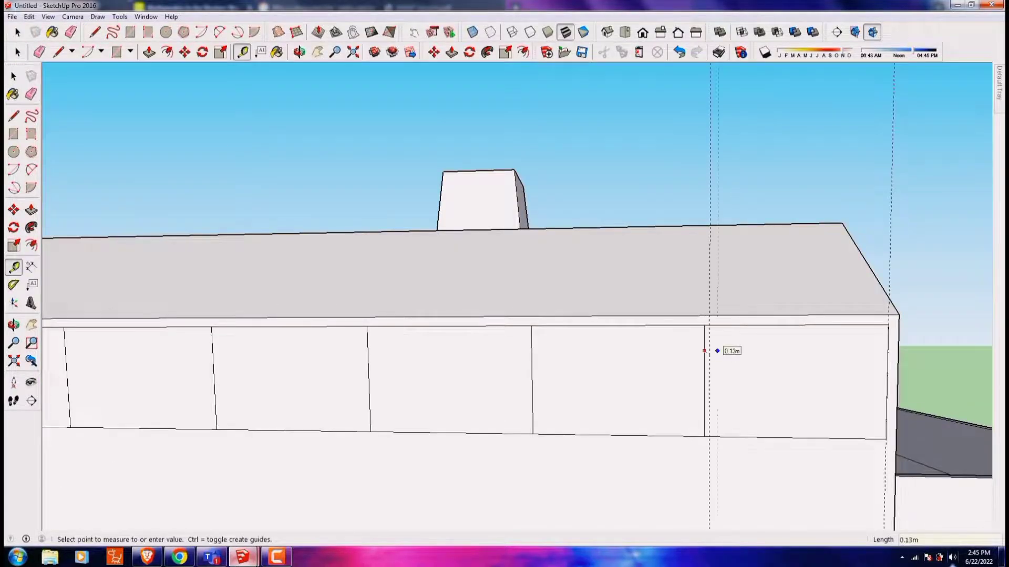
pyautogui.press('e')
pyautogui.scroll(3, 717, 351)
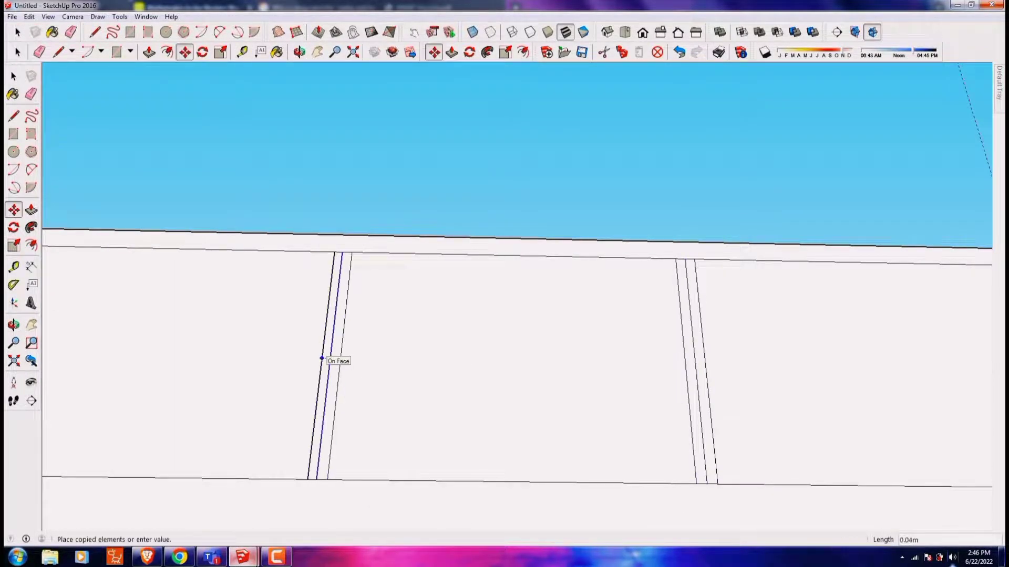
pyautogui.click(321, 358)
pyautogui.press('space')
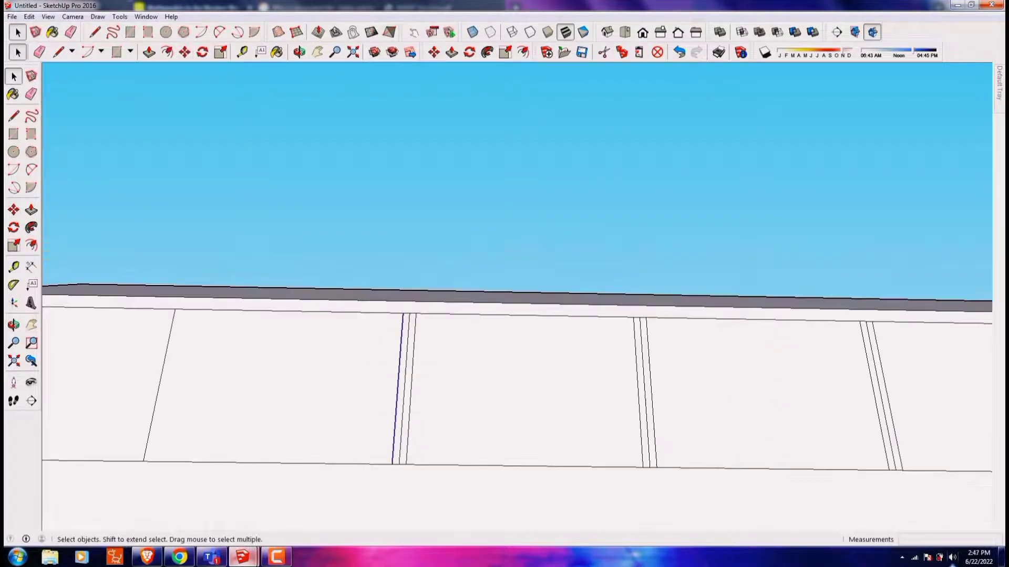
# - Orbit to a straighter view of the wall to check the window panels
pyautogui.scroll(-3, 504, 315)
pyautogui.moveTo(504, 315); pyautogui.dragTo(578, 294, button='middle')
pyautogui.scroll(3, 578, 294)
pyautogui.press('o')
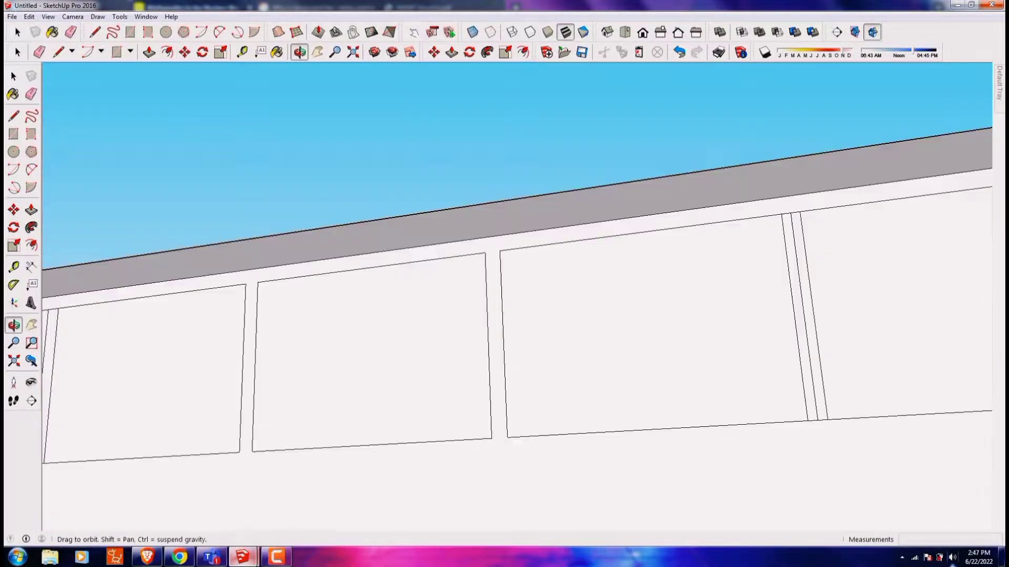
pyautogui.moveTo(504, 315); pyautogui.dragTo(526, 263, button='middle')
pyautogui.scroll(3, 504, 315)
# - Orbit around the bridge house to inspect its windows and facade
pyautogui.press('e')
pyautogui.scroll(-5, 504, 315)
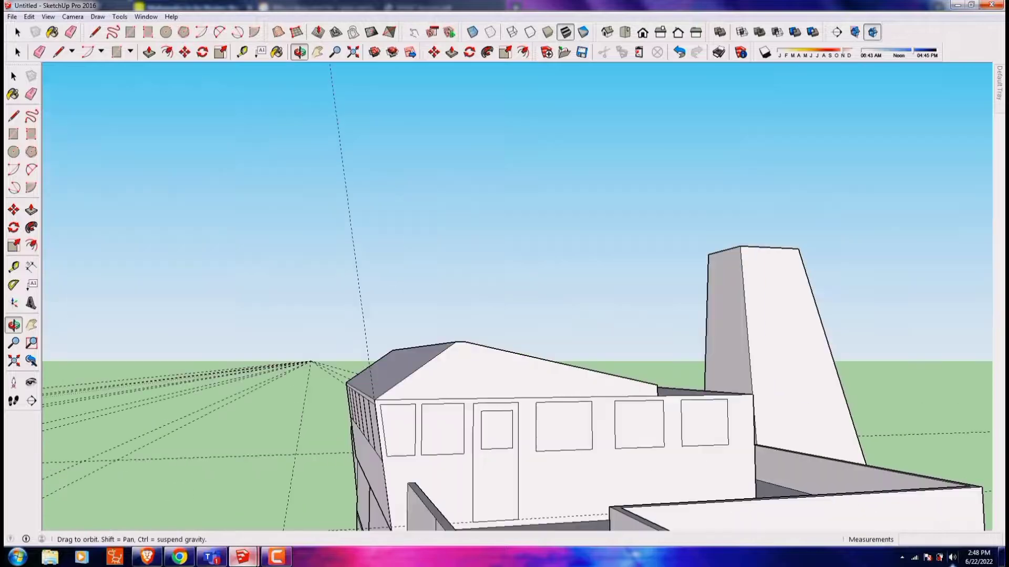
pyautogui.moveTo(505, 315); pyautogui.dragTo(578, 294, button='middle')
pyautogui.scroll(5, 505, 315)
pyautogui.press('t')
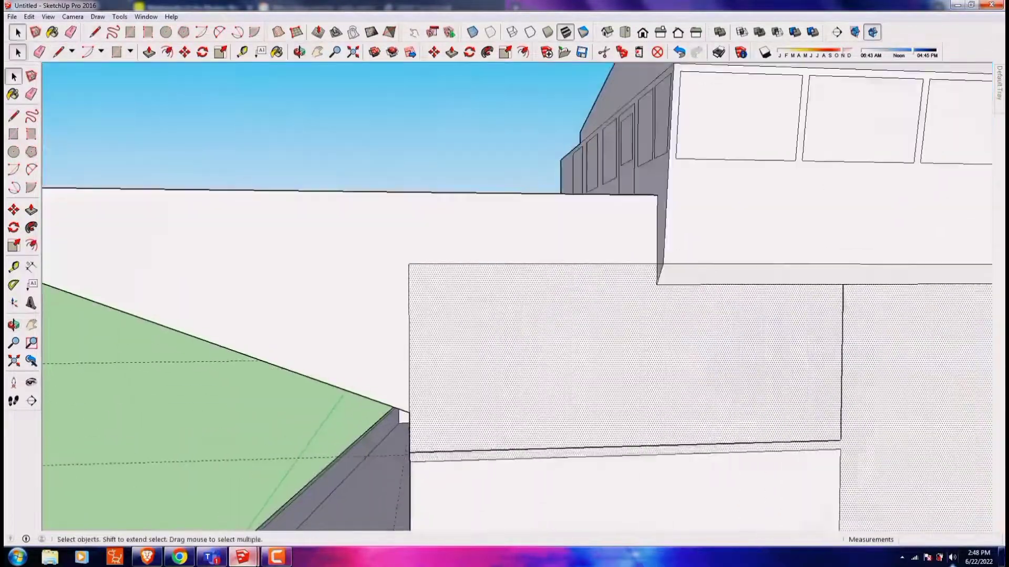
pyautogui.moveTo(504, 316); pyautogui.dragTo(578, 294, button='middle')
pyautogui.scroll(5, 504, 315)
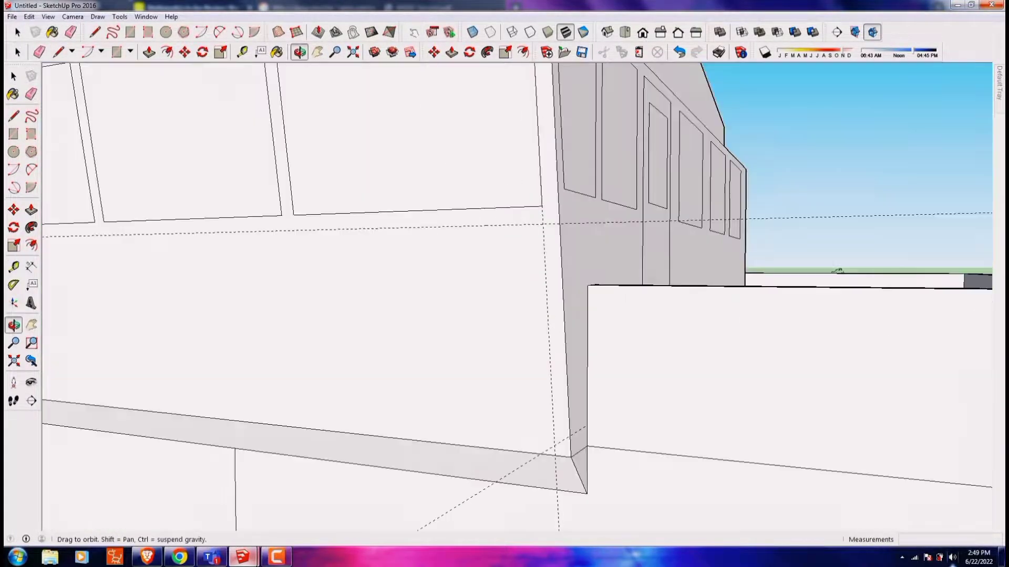
pyautogui.moveTo(505, 315); pyautogui.dragTo(578, 294, button='middle')
pyautogui.scroll(3, 504, 315)
pyautogui.press('e')
pyautogui.scroll(-5, 504, 316)
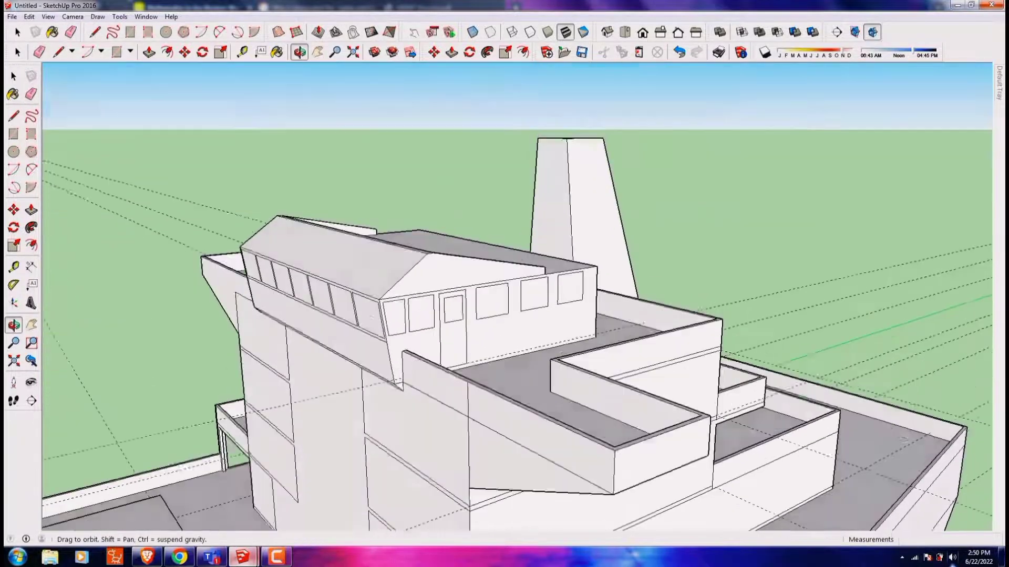
pyautogui.moveTo(504, 315)
pyautogui.mouseDown(button='middle')
pyautogui.moveTo(578, 294)
pyautogui.moveTo(504, 315)
pyautogui.moveTo(505, 367)
pyautogui.mouseUp(button='middle')
pyautogui.scroll(5, 504, 315)
# - Orbit to a close, high view of the bridge house's other side
pyautogui.scroll(-5, 504, 294)
pyautogui.moveTo(504, 294); pyautogui.dragTo(578, 294, button='middle')
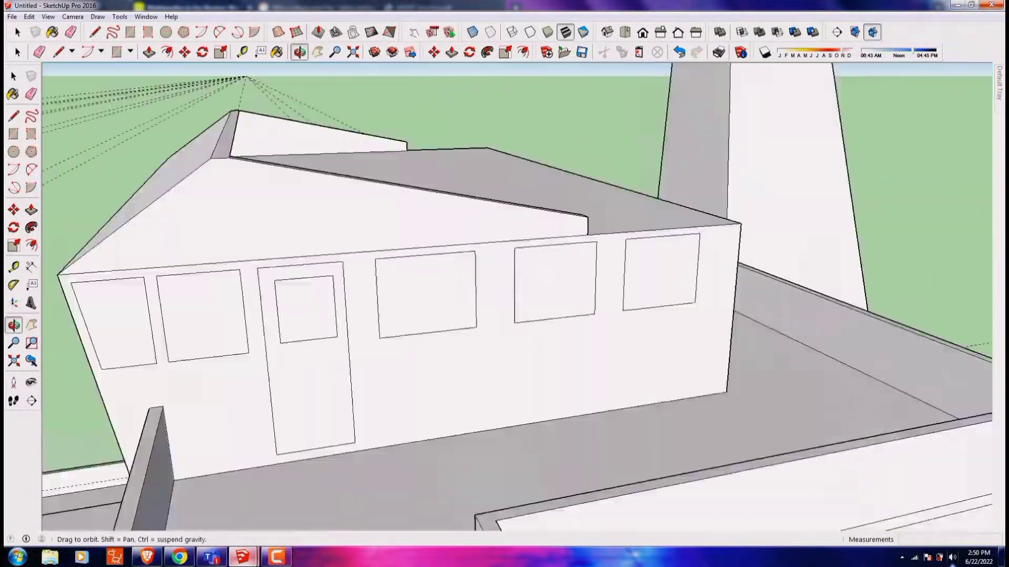
pyautogui.moveTo(504, 294); pyautogui.dragTo(578, 315, button='middle')
pyautogui.scroll(5, 505, 294)
pyautogui.scroll(-3, 505, 294)
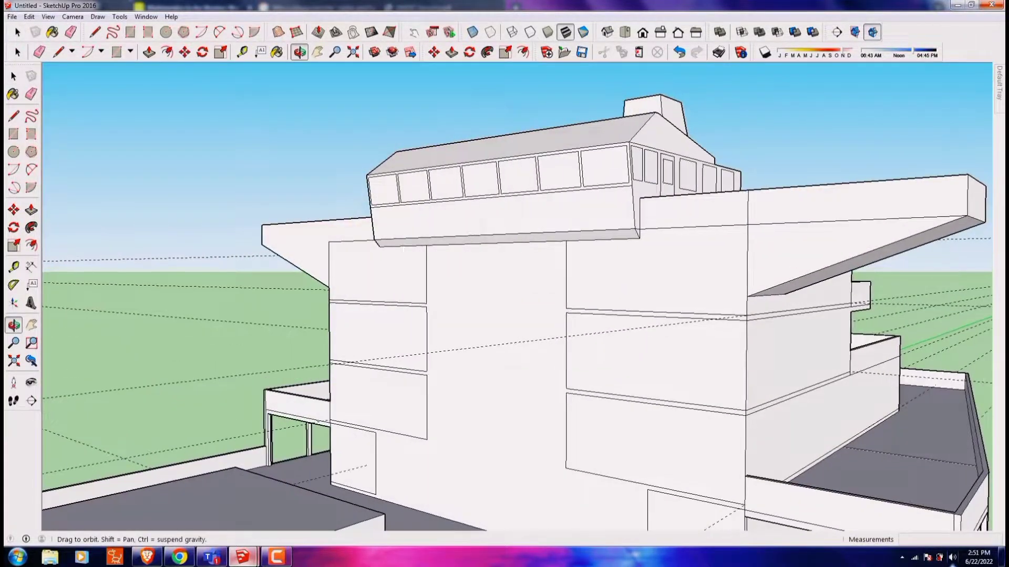
pyautogui.moveTo(504, 294); pyautogui.dragTo(526, 210)
pyautogui.scroll(3, 525, 97)
pyautogui.scroll(3, 525, 97)
pyautogui.moveTo(526, 98); pyautogui.dragTo(261, 264)
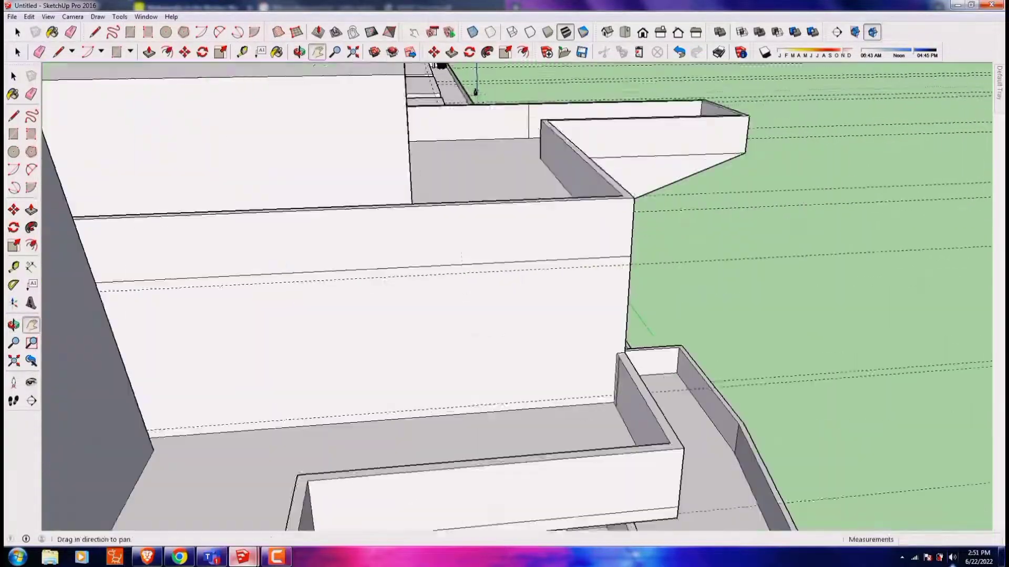
# - Move-copy the window faces into a row along the bridge house side wall
pyautogui.press('l')
pyautogui.scroll(-3, 213, 431)
pyautogui.moveTo(213, 431); pyautogui.dragTo(386, 436, button='middle')
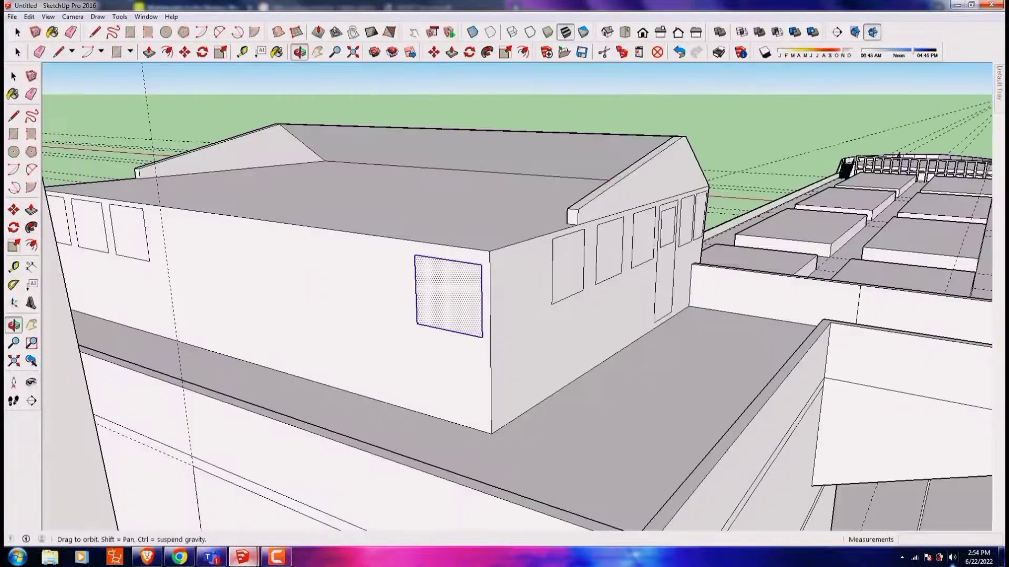
pyautogui.press('m')
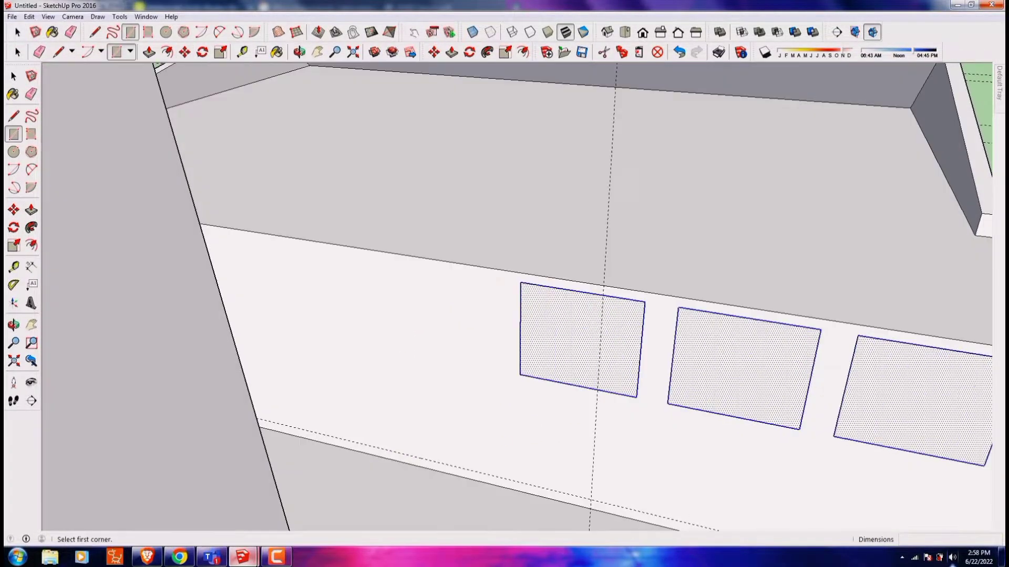
pyautogui.moveTo(396, 453); pyautogui.dragTo(529, 433, button='middle')
pyautogui.scroll(3, 535, 281)
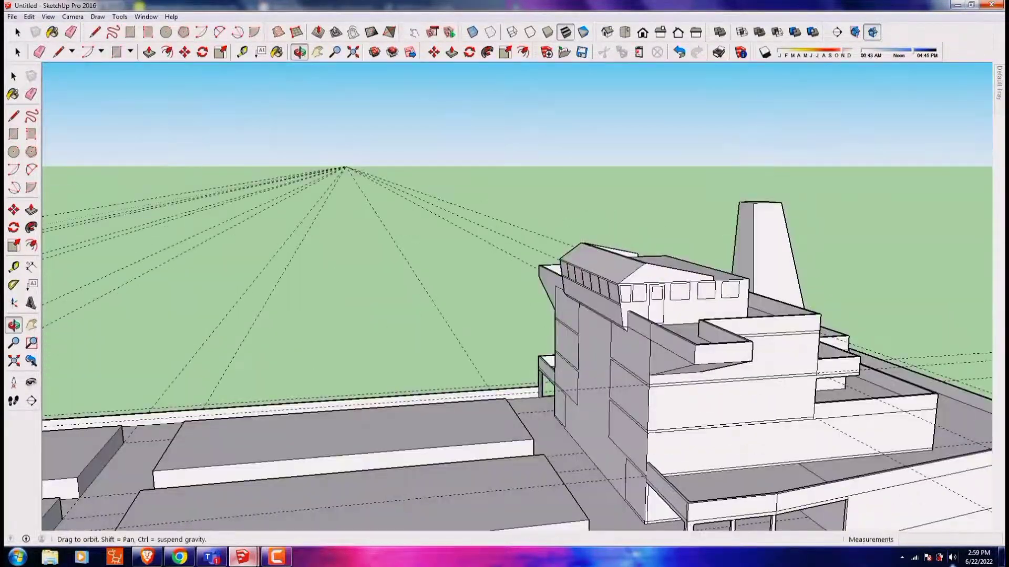
pyautogui.press('h')
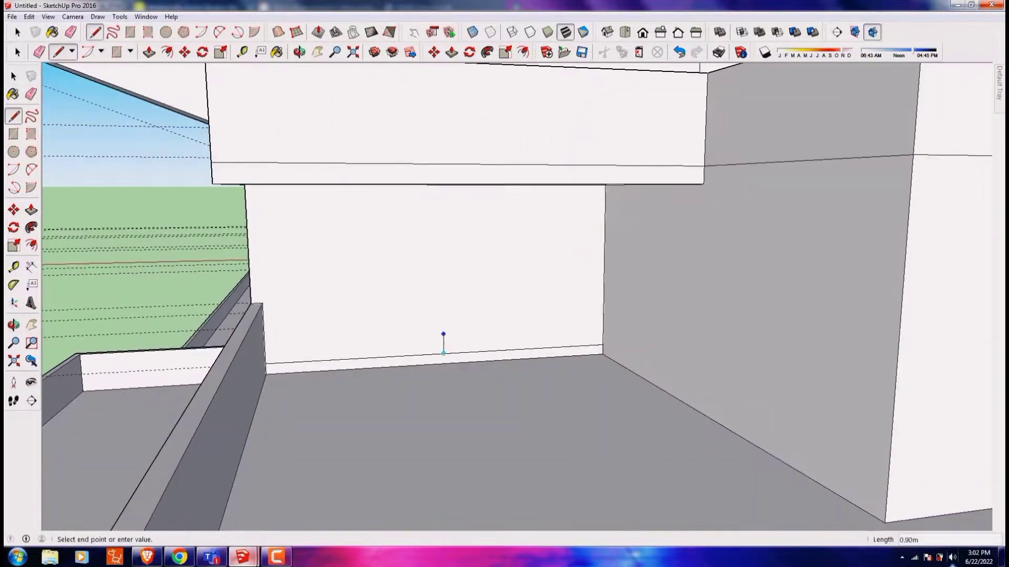
# - Undo a stray square, paste the copied windows, and outline a door on the deckhouse wall
pyautogui.moveTo(444, 335); pyautogui.dragTo(444, 199, button='middle')
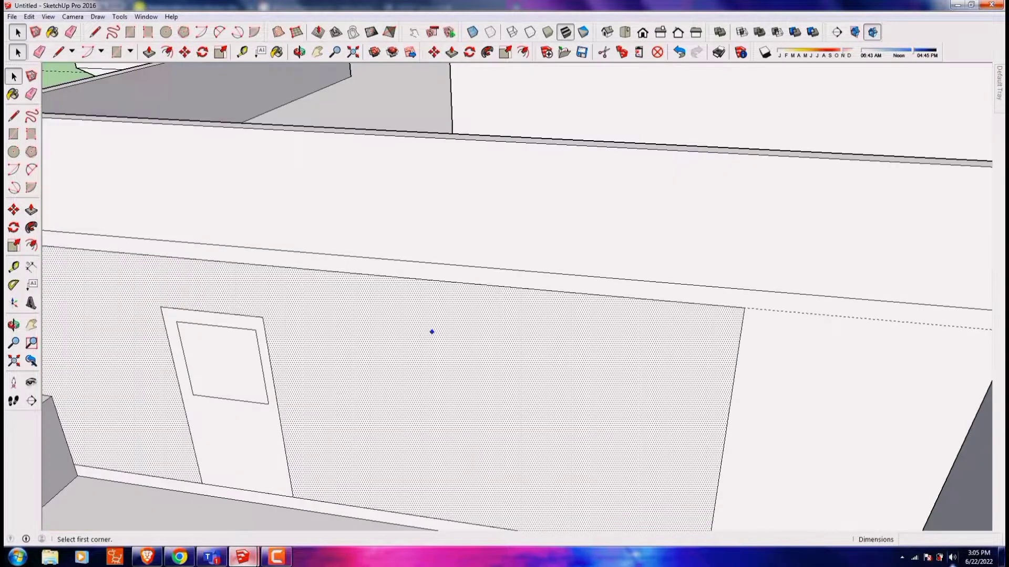
pyautogui.hotkey('ctrl', 'z')
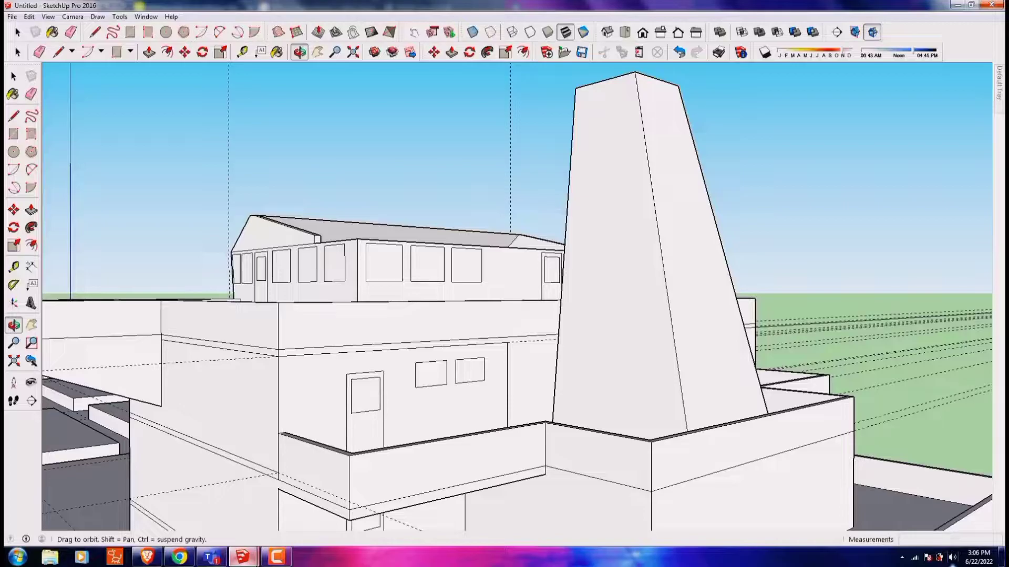
pyautogui.hotkey('ctrl', 'v')
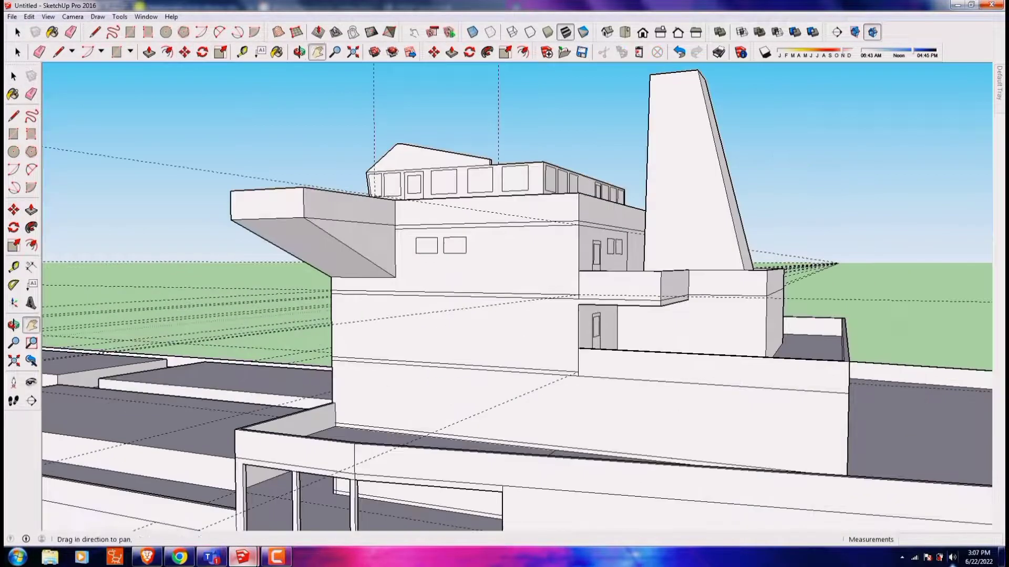
pyautogui.moveTo(514, 389); pyautogui.dragTo(657, 367, button='middle')
pyautogui.moveTo(594, 347); pyautogui.dragTo(525, 389, button='middle')
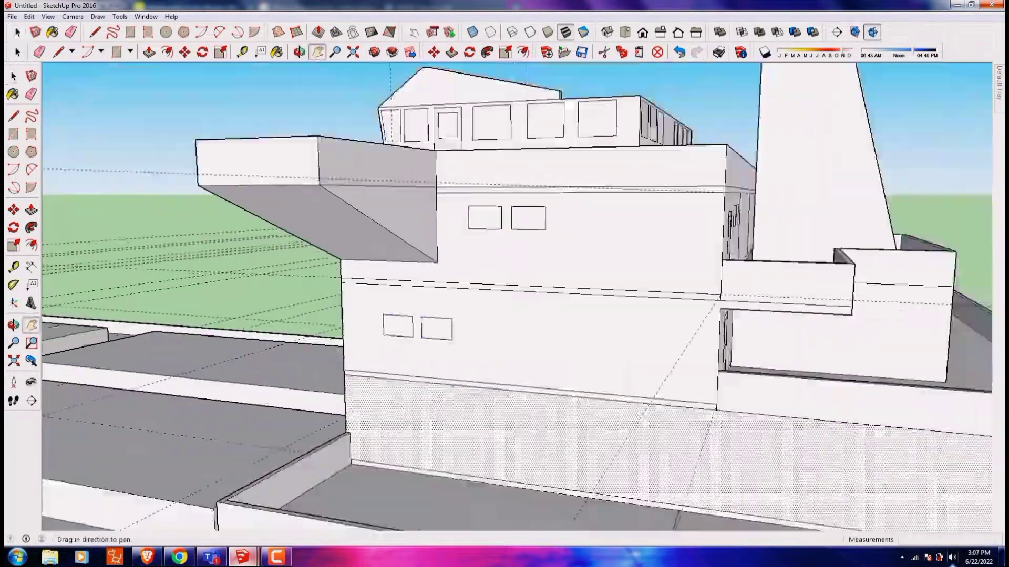
pyautogui.scroll(3, 525, 389)
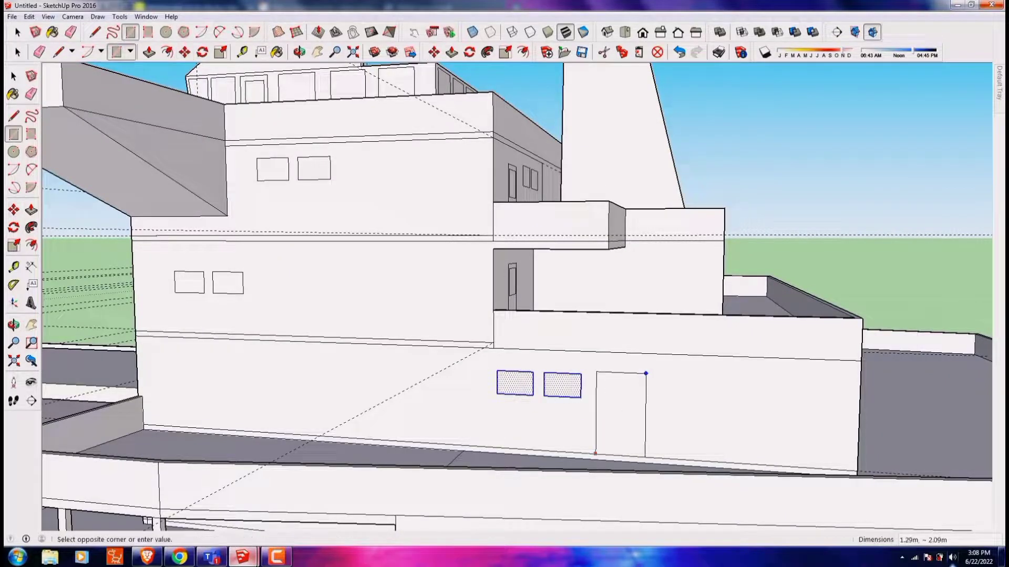
pyautogui.click(642, 379)
# - Place the pasted window pair on the middle floor
pyautogui.moveTo(641, 379)
pyautogui.mouseDown(button='middle')
pyautogui.moveTo(525, 399)
pyautogui.moveTo(439, 356)
pyautogui.mouseUp(button='middle')
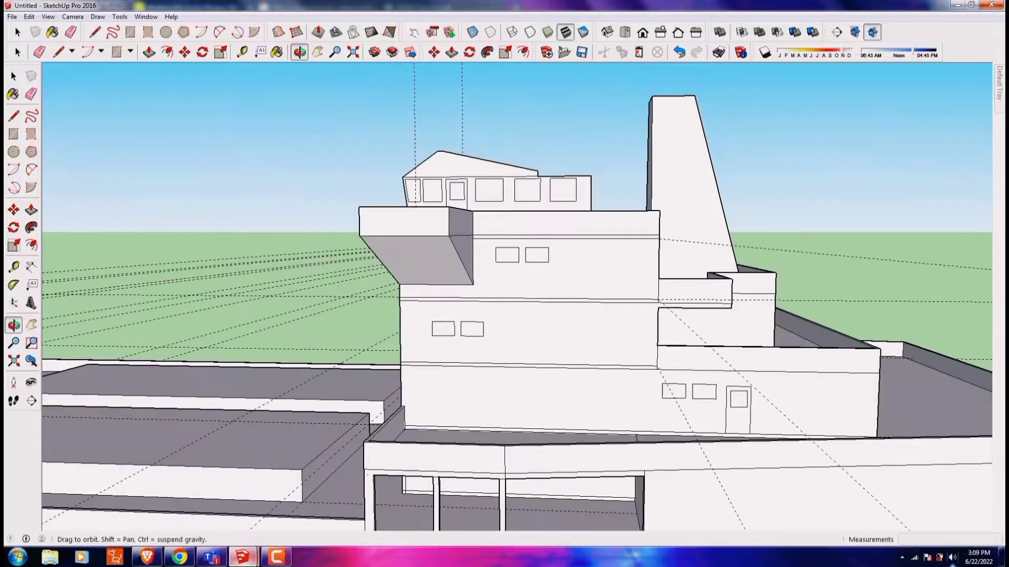
pyautogui.scroll(3, 439, 356)
pyautogui.click(478, 323)
pyautogui.press('space')
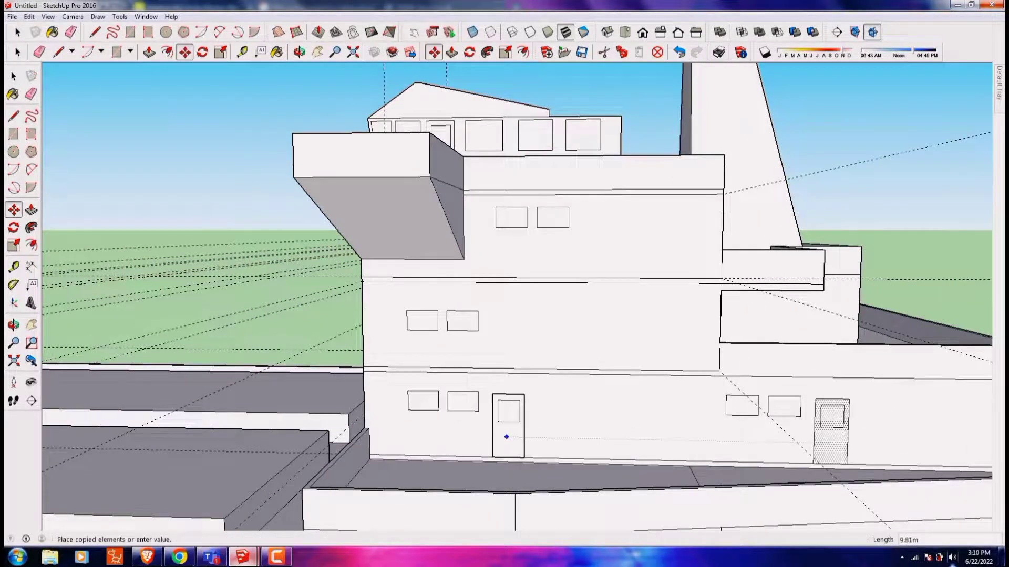
# - Copy the door onto the right wall and orbit around to inspect the building
pyautogui.click(831, 441)
pyautogui.moveTo(831, 441); pyautogui.dragTo(736, 399, button='middle')
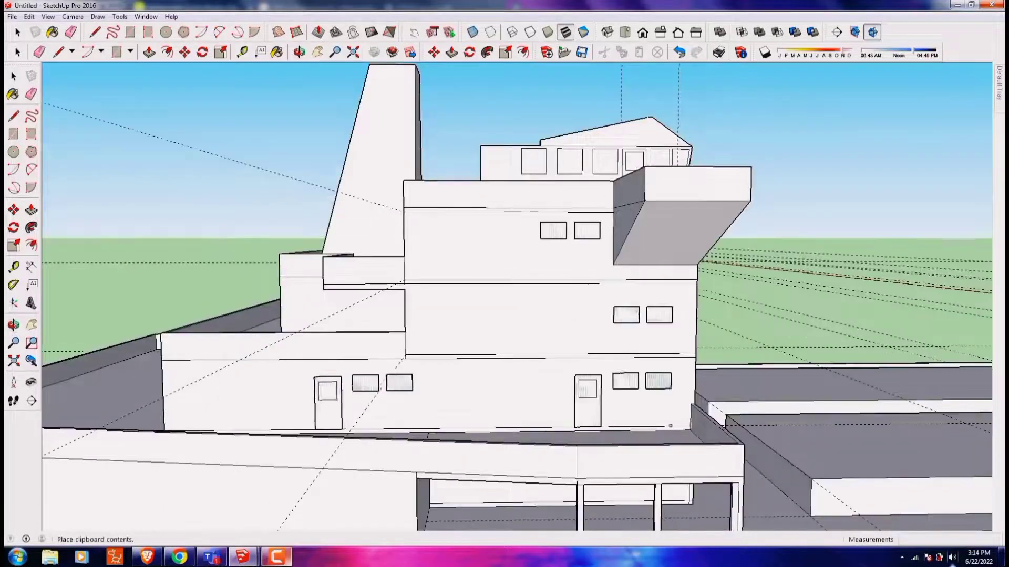
pyautogui.moveTo(515, 294); pyautogui.dragTo(578, 294, button='middle')
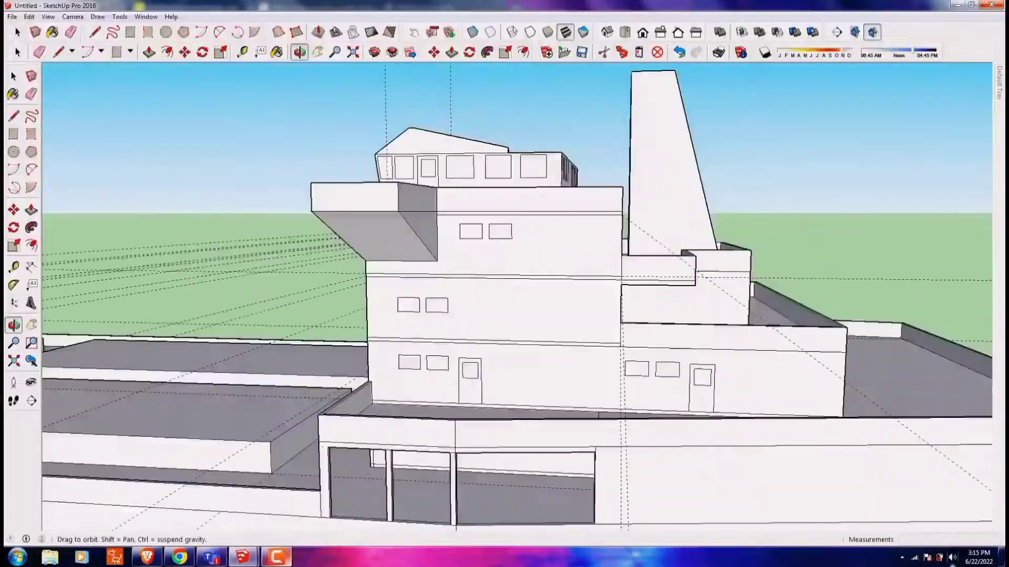
pyautogui.scroll(5, 525, 315)
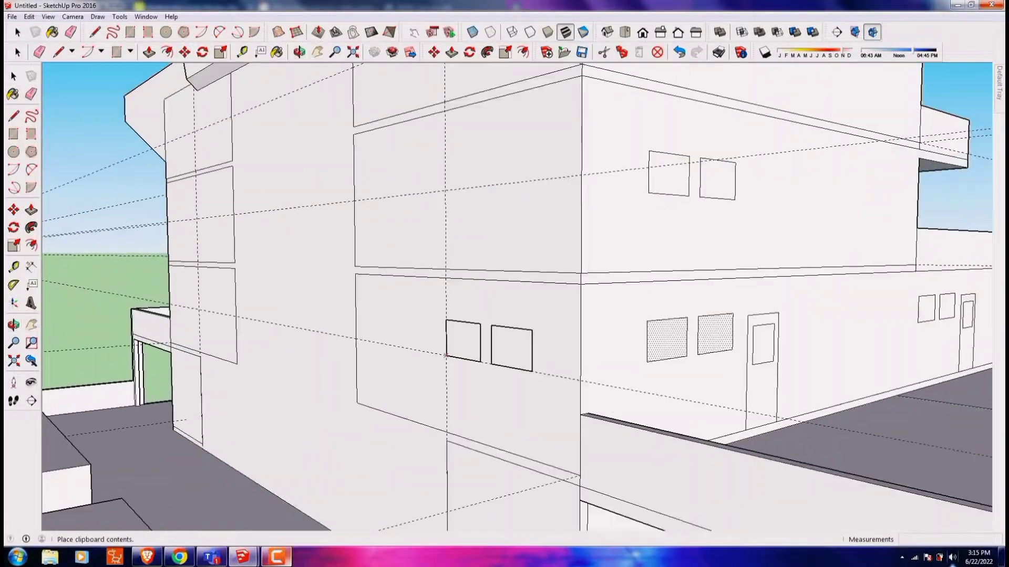
pyautogui.press('m')
pyautogui.moveTo(553, 348); pyautogui.dragTo(531, 336, button='middle')
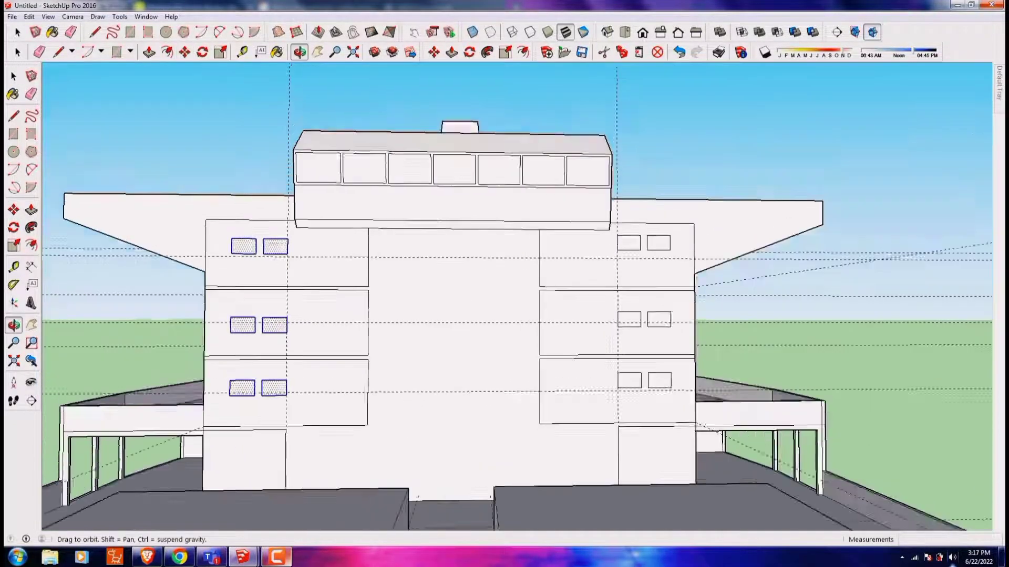
pyautogui.moveTo(515, 294); pyautogui.dragTo(578, 273, button='middle')
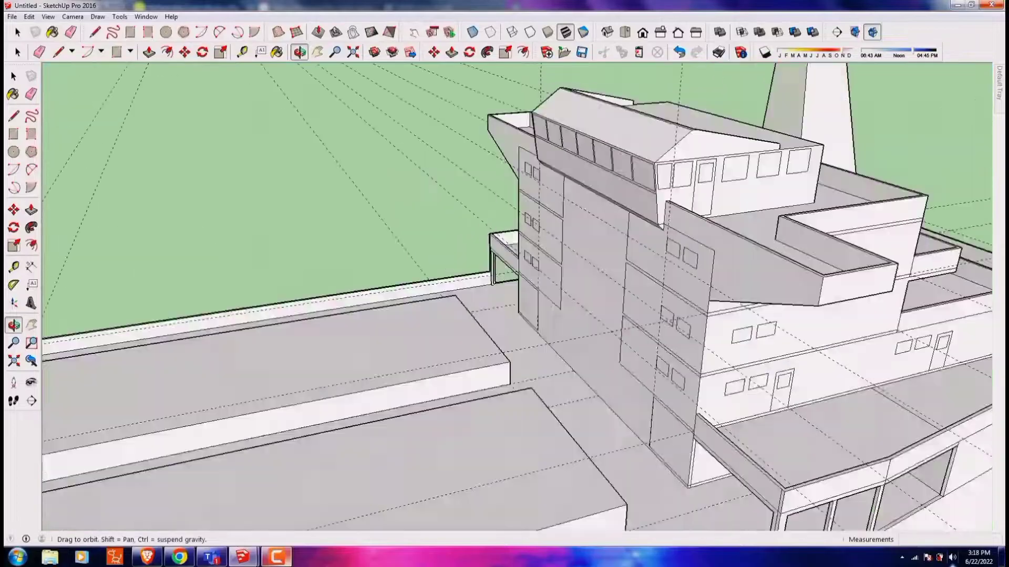
pyautogui.scroll(5, 505, 295)
pyautogui.keyDown('shift'); pyautogui.moveTo(505, 294); pyautogui.dragTo(531, 289, button='middle'); pyautogui.keyUp('shift')
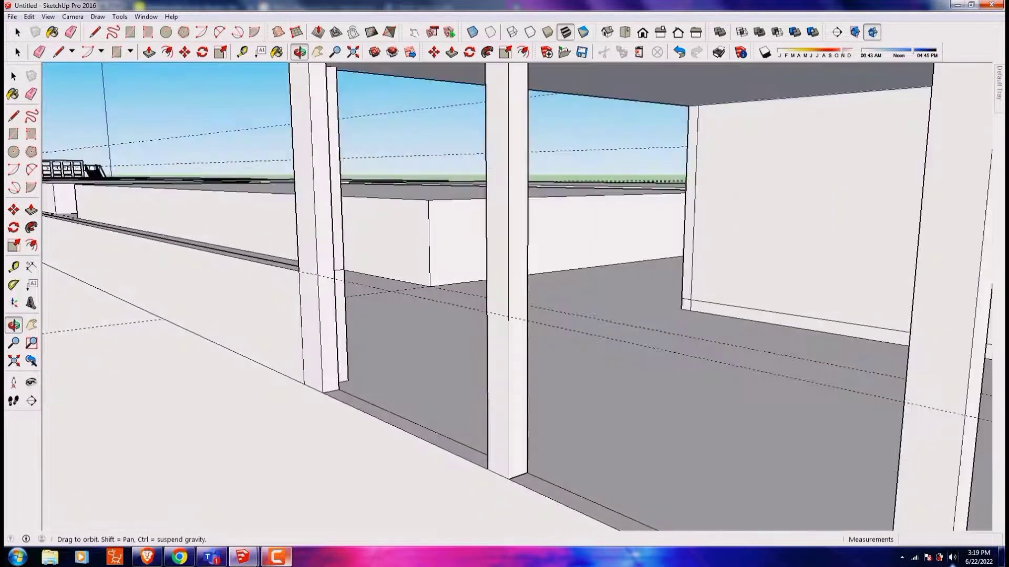
pyautogui.moveTo(505, 294)
pyautogui.mouseDown()
pyautogui.moveTo(334, 297)
pyautogui.moveTo(400, 294)
pyautogui.mouseUp()
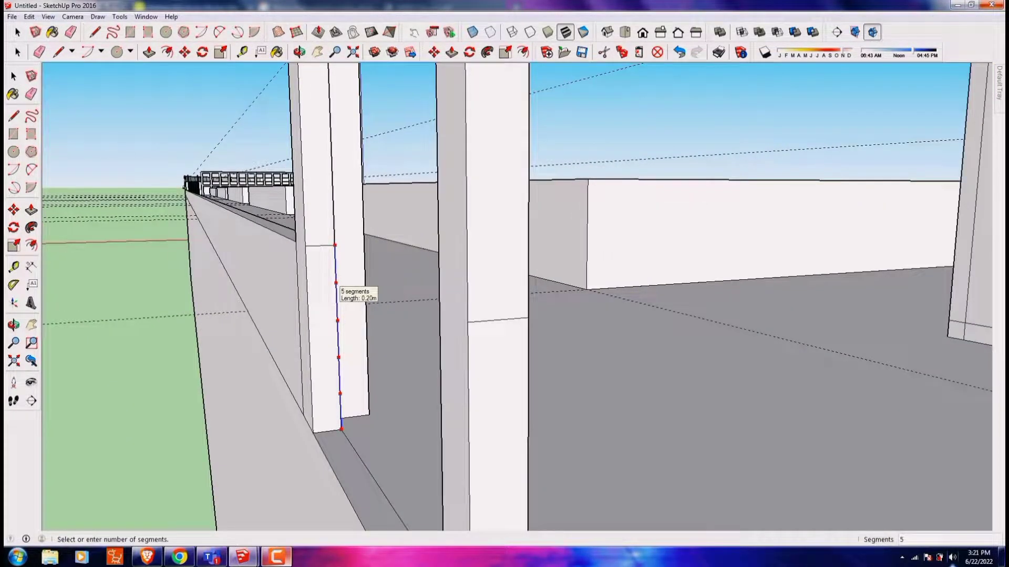
# - Pan under the upper deck slab and try a rail path line from the circle centre
pyautogui.press('l')
pyautogui.scroll(2, 337, 279)
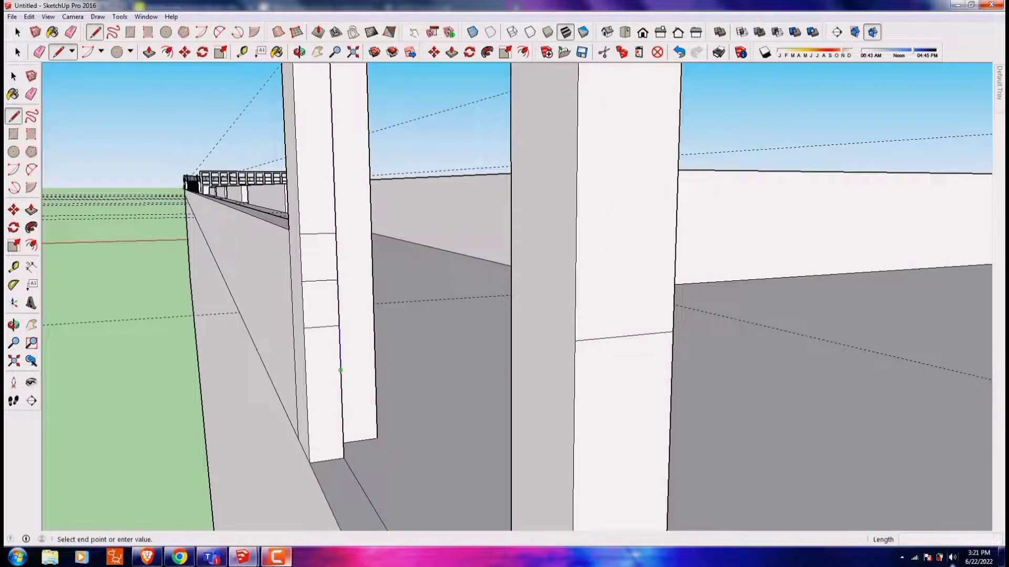
pyautogui.press('space')
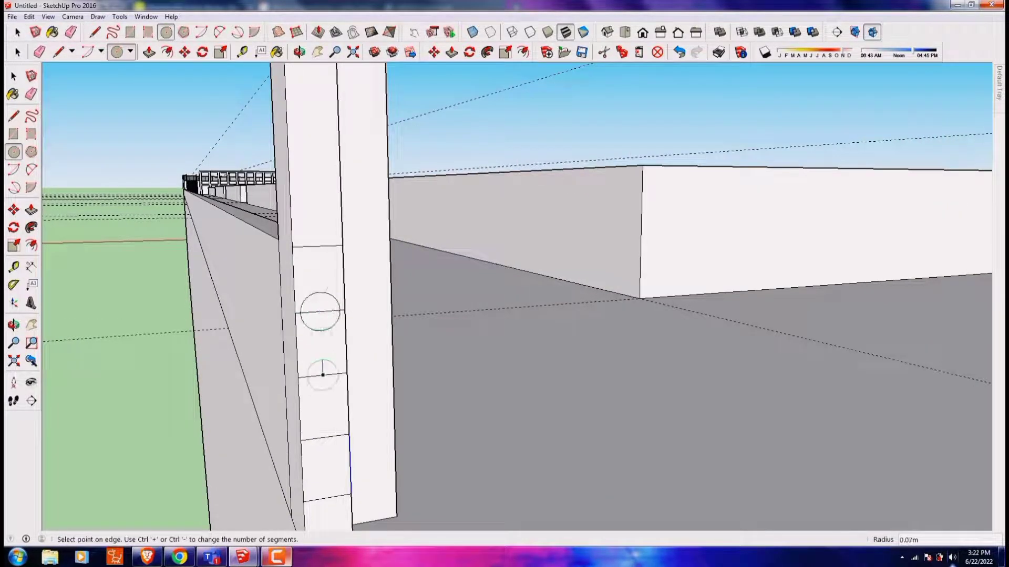
pyautogui.moveTo(325, 437)
pyautogui.keyDown('shift'); pyautogui.mouseDown(button='middle')
pyautogui.moveTo(368, 342)
pyautogui.moveTo(473, 263)
pyautogui.mouseUp(button='middle'); pyautogui.keyUp('shift')
pyautogui.scroll(3, 367, 341)
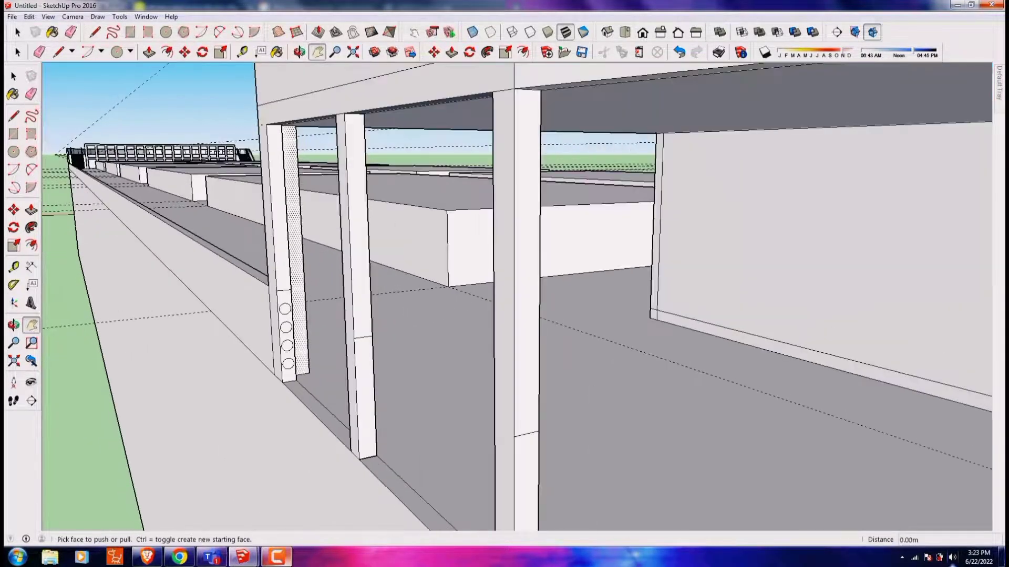
pyautogui.press('l')
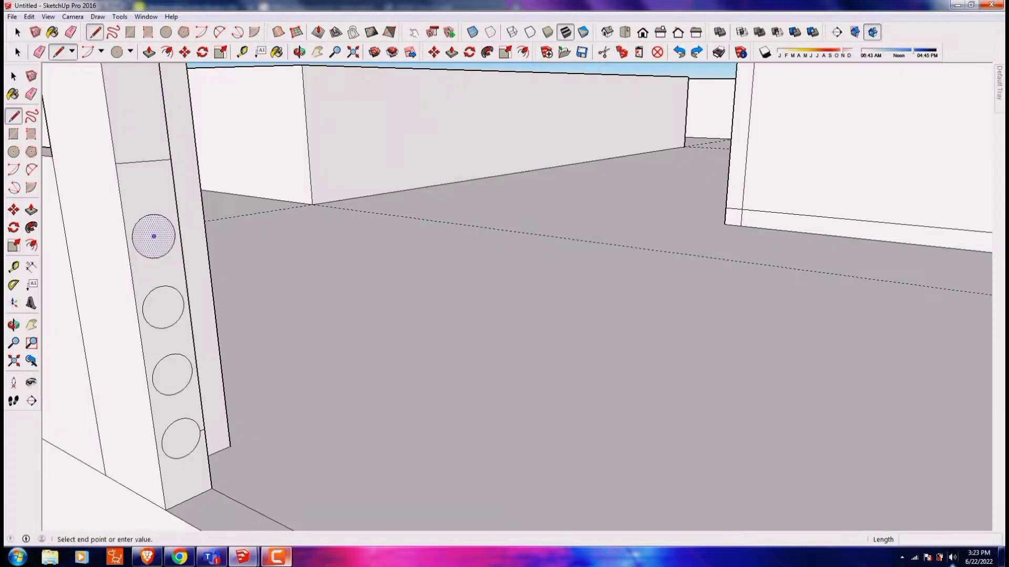
pyautogui.click(87, 257)
pyautogui.hotkey('ctrl', 'z')
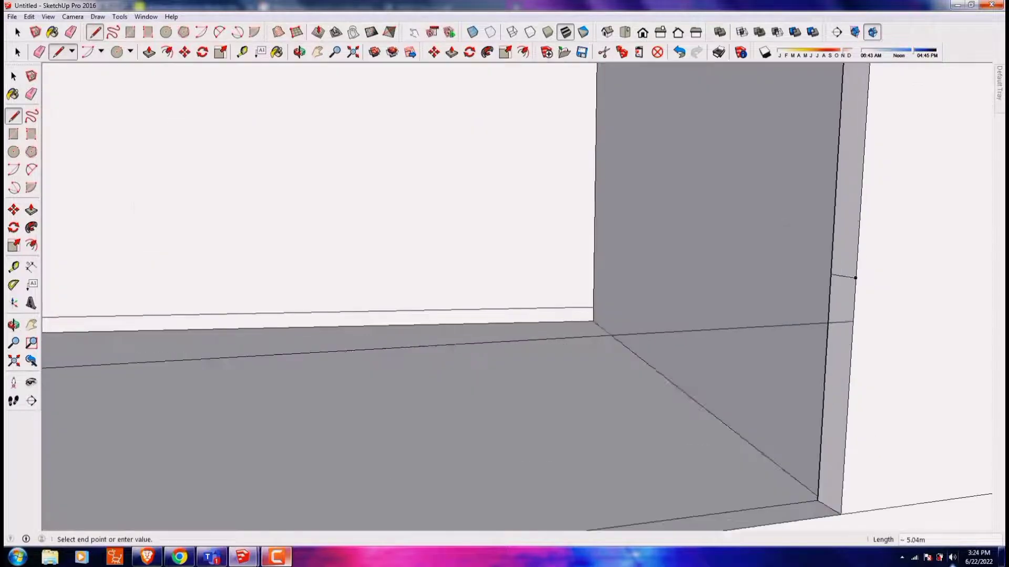
# - Draw a rail circle on the far pillar
pyautogui.moveTo(515, 369)
pyautogui.mouseDown(button='middle')
pyautogui.moveTo(240, 349)
pyautogui.moveTo(709, 342)
pyautogui.mouseUp(button='middle')
pyautogui.click(709, 342)
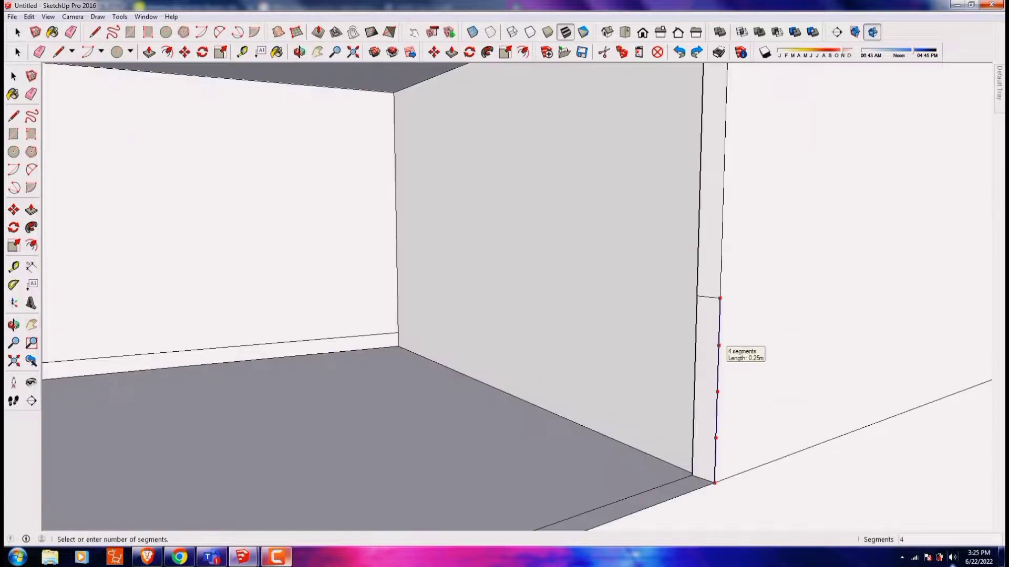
pyautogui.press('c')
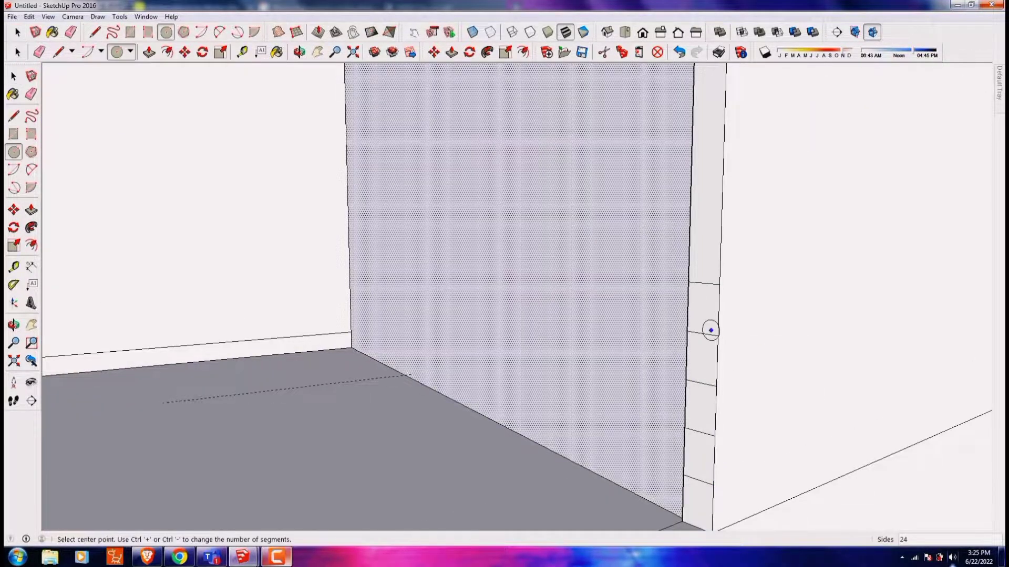
pyautogui.click(701, 383)
pyautogui.press('space')
pyautogui.moveTo(695, 342); pyautogui.dragTo(228, 270, button='middle')
# - Draw the rail path line from the circle centre along the railing to the next pillar
pyautogui.press('l')
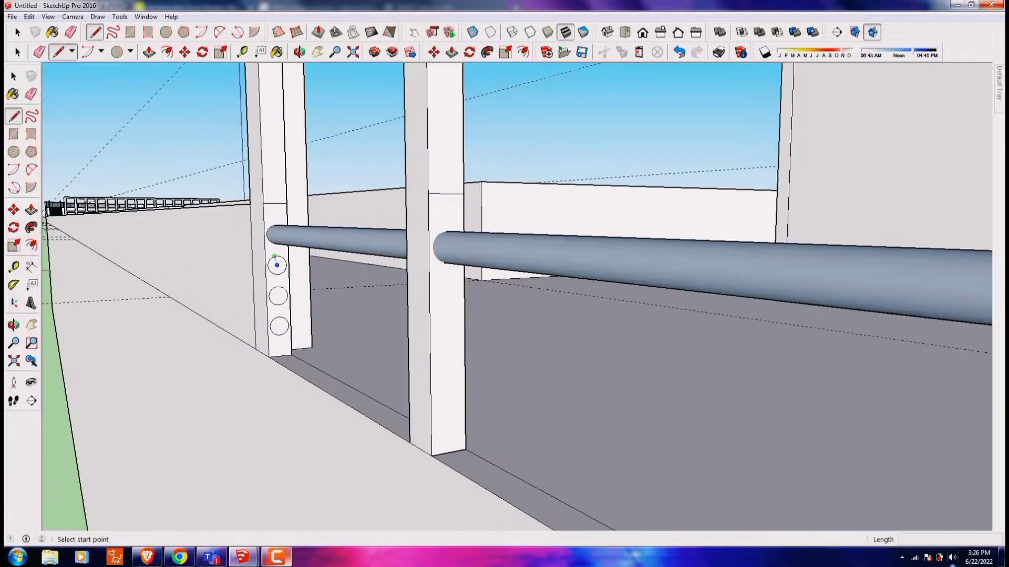
pyautogui.click(228, 269)
pyautogui.moveTo(404, 318); pyautogui.dragTo(745, 408, button='middle')
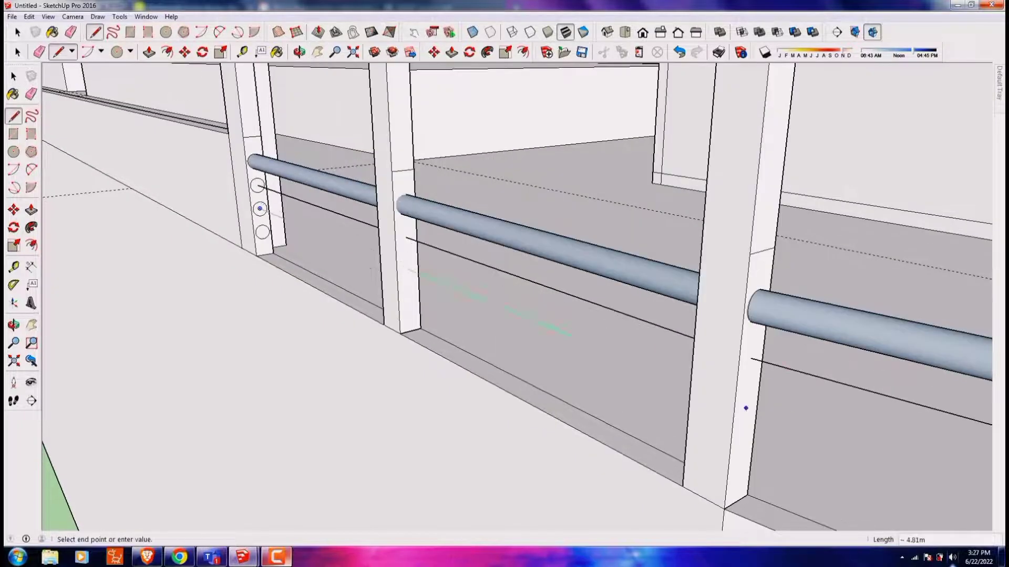
pyautogui.keyDown('shift'); pyautogui.moveTo(504, 294); pyautogui.dragTo(368, 263, button='middle'); pyautogui.keyUp('shift')
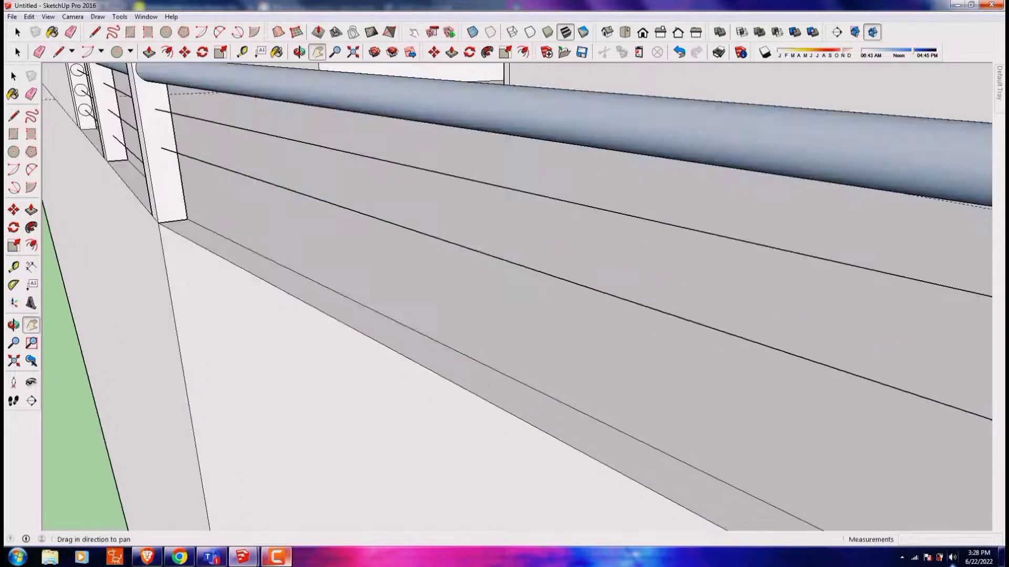
pyautogui.scroll(-5, 504, 294)
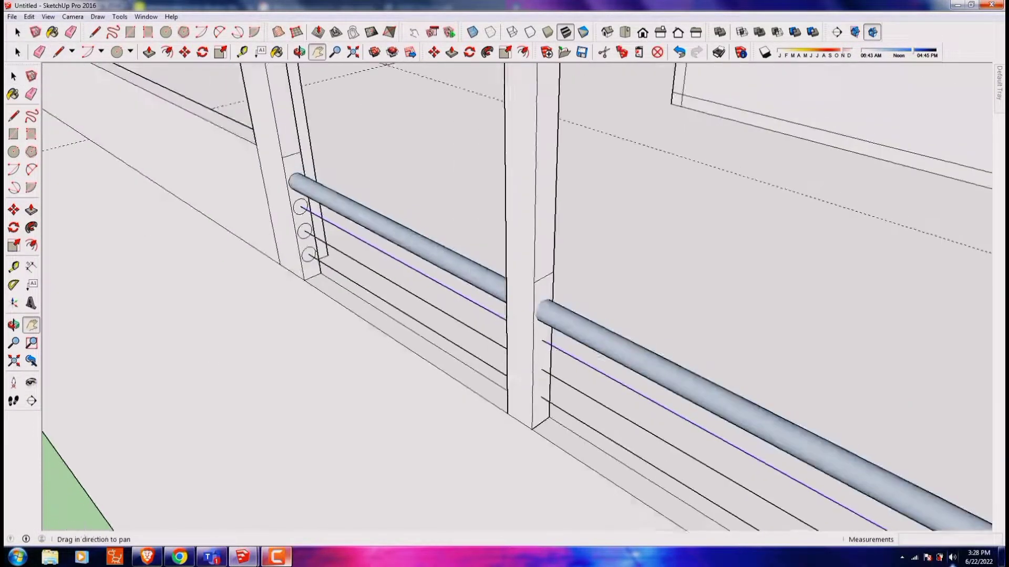
pyautogui.scroll(3, 504, 295)
pyautogui.scroll(3, 504, 294)
pyautogui.moveTo(504, 294)
pyautogui.keyDown('shift'); pyautogui.mouseDown(button='middle')
pyautogui.moveTo(400, 263)
pyautogui.moveTo(505, 294)
pyautogui.mouseUp(button='middle'); pyautogui.keyUp('shift')
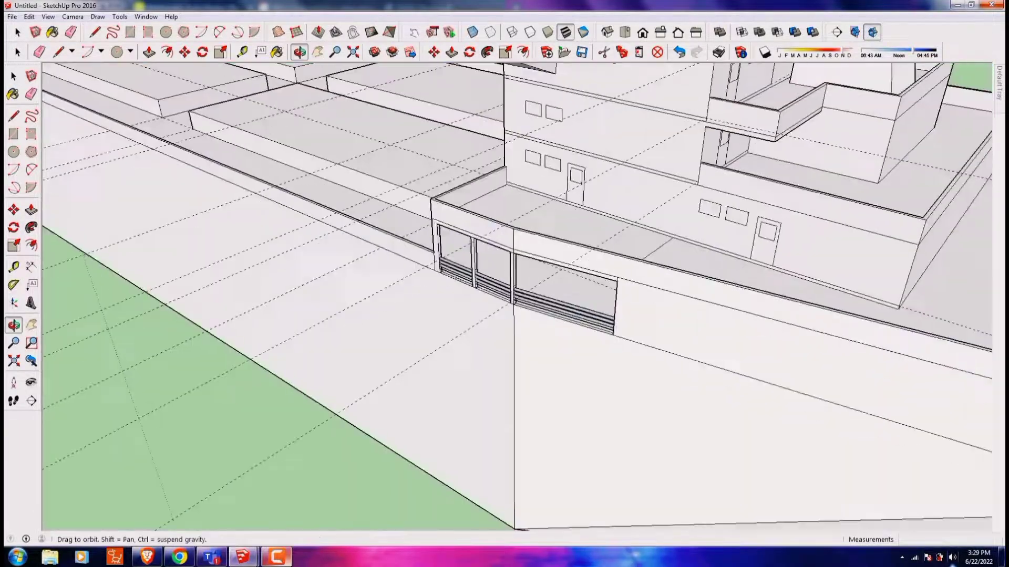
pyautogui.press('space')
# - Select the rail pieces and open their context menu
pyautogui.hotkey('ctrl', 'a')
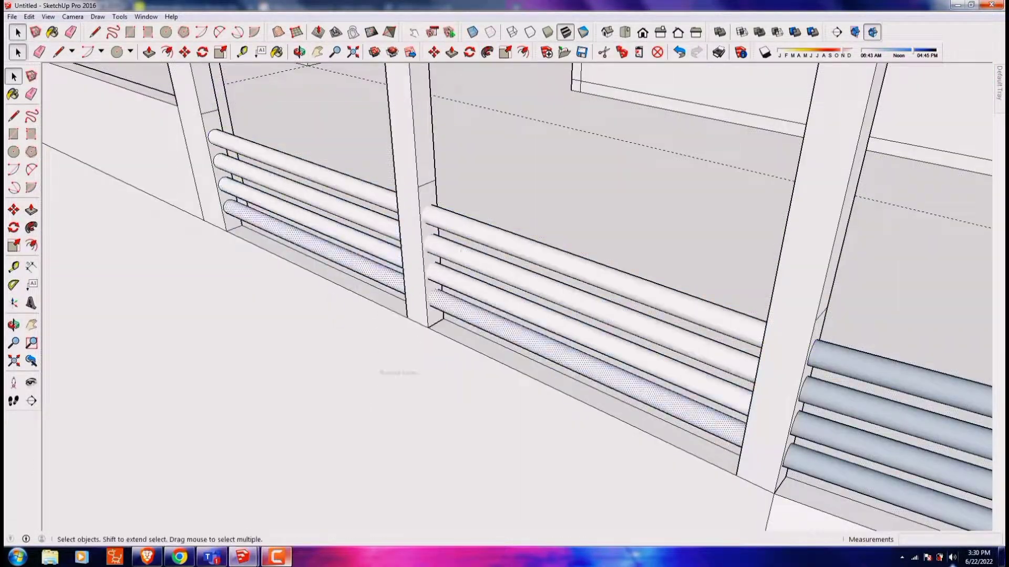
pyautogui.rightClick(426, 283)
pyautogui.moveTo(426, 284)
pyautogui.mouseDown(button='middle')
pyautogui.moveTo(505, 294)
pyautogui.moveTo(399, 273)
pyautogui.mouseUp(button='middle')
pyautogui.scroll(-5, 504, 294)
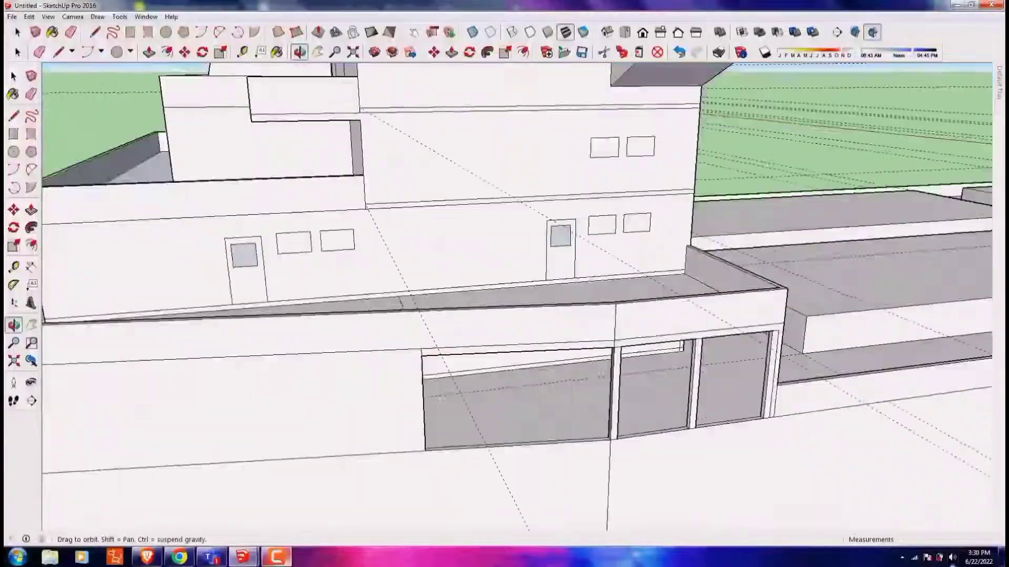
pyautogui.scroll(6, 505, 294)
# - Draw a rail circle on the next pillar's inner side and start its rail path
pyautogui.press('l')
pyautogui.scroll(3, 696, 385)
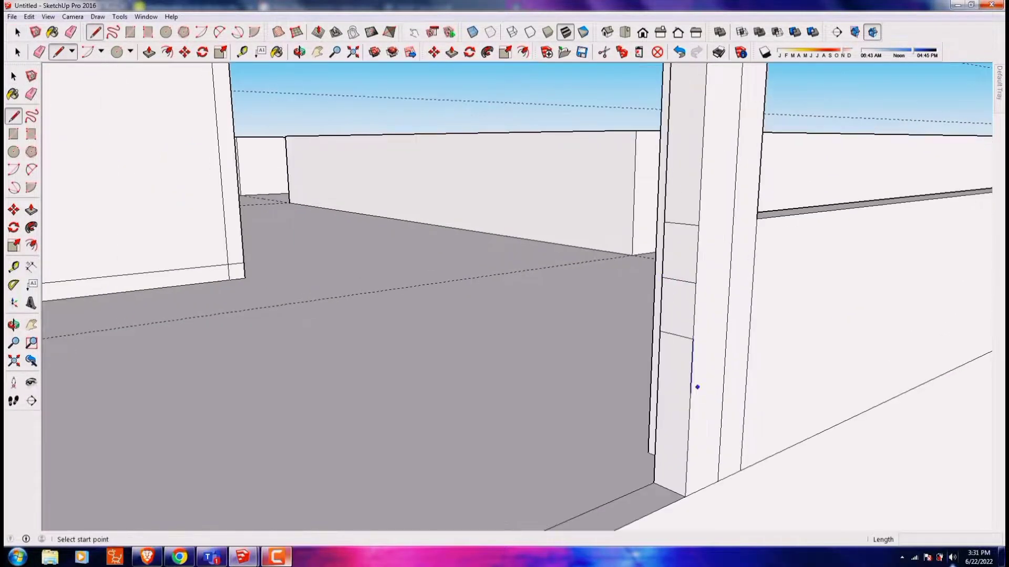
pyautogui.press('t')
pyautogui.moveTo(695, 385)
pyautogui.mouseDown(button='middle')
pyautogui.moveTo(520, 439)
pyautogui.moveTo(287, 450)
pyautogui.moveTo(600, 364)
pyautogui.mouseUp(button='middle')
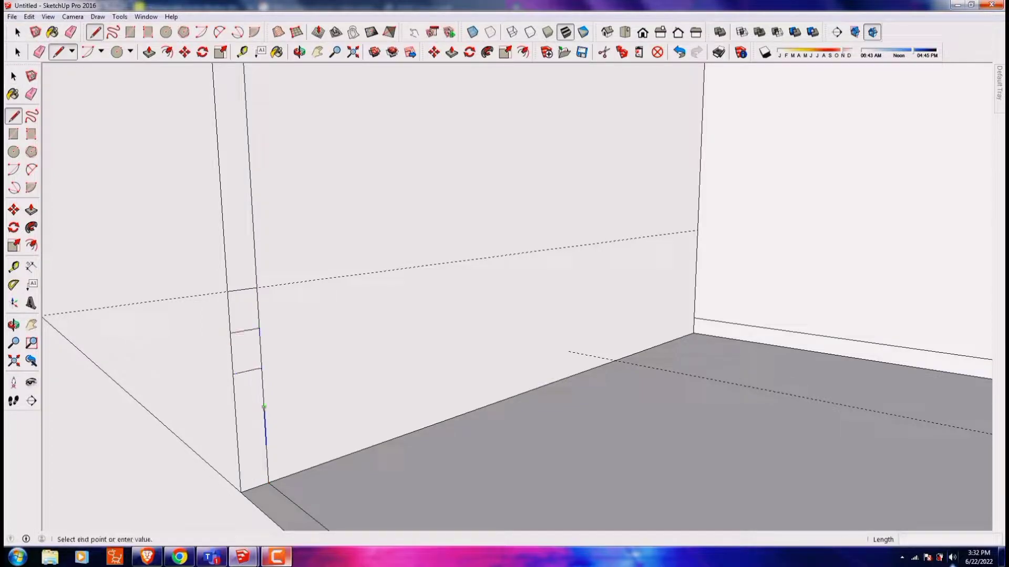
pyautogui.press('c')
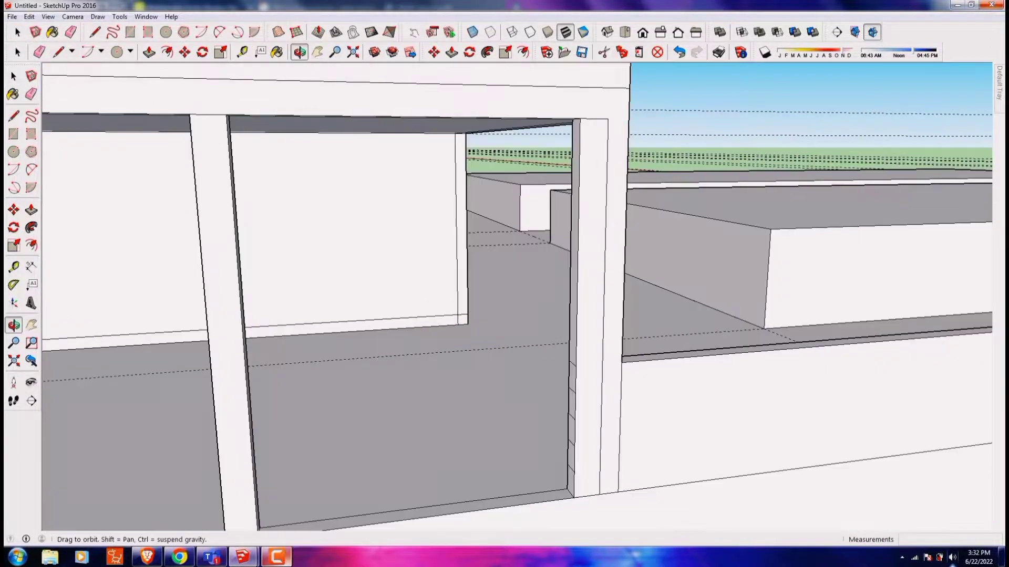
pyautogui.click(600, 364)
pyautogui.keyDown('shift'); pyautogui.moveTo(599, 508); pyautogui.dragTo(598, 402, button='middle'); pyautogui.keyUp('shift')
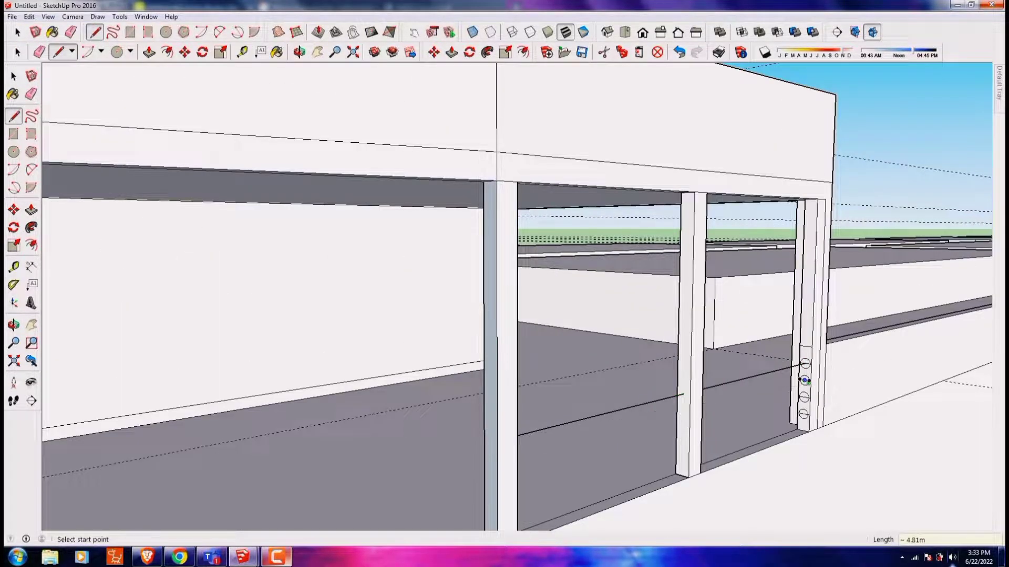
pyautogui.click(805, 381)
pyautogui.keyDown('shift'); pyautogui.moveTo(805, 381); pyautogui.dragTo(644, 303, button='middle'); pyautogui.keyUp('shift')
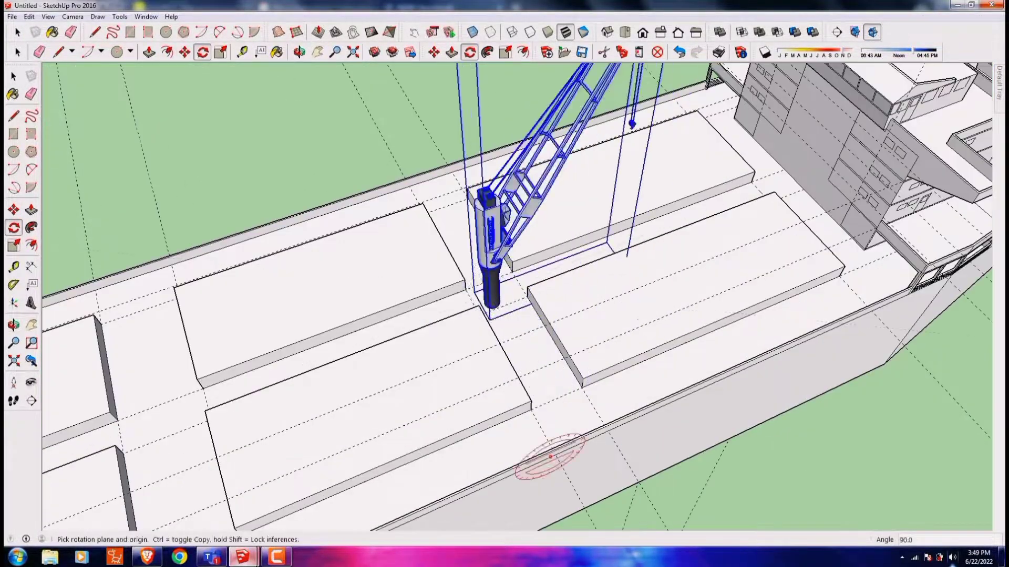
# - Move the deck crane into place between the cargo hatches, checking it from a low view
pyautogui.scroll(5, 518, 349)
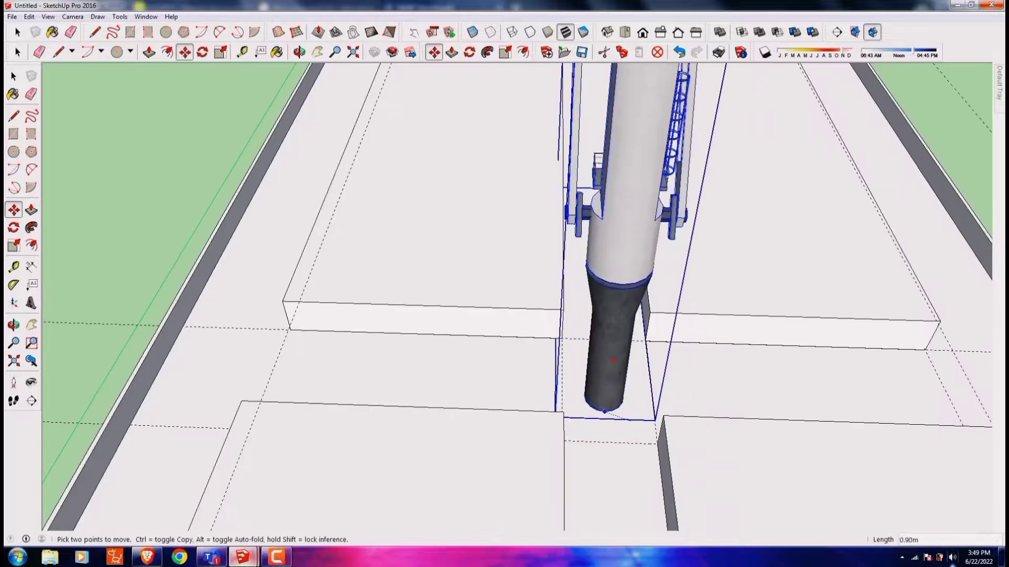
pyautogui.moveTo(518, 349); pyautogui.dragTo(352, 407, button='middle')
pyautogui.press('m')
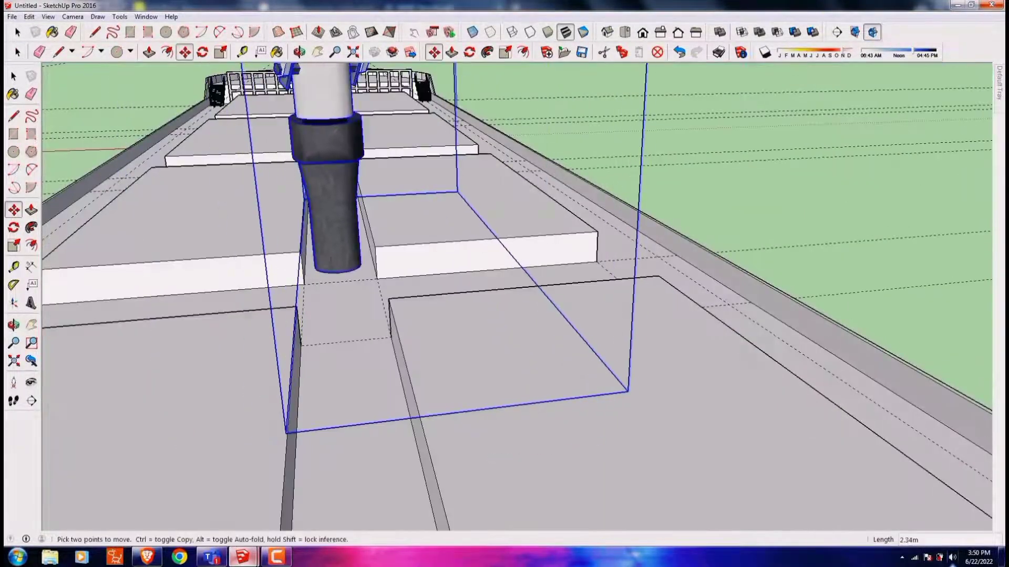
pyautogui.moveTo(628, 391); pyautogui.dragTo(781, 385, button='middle')
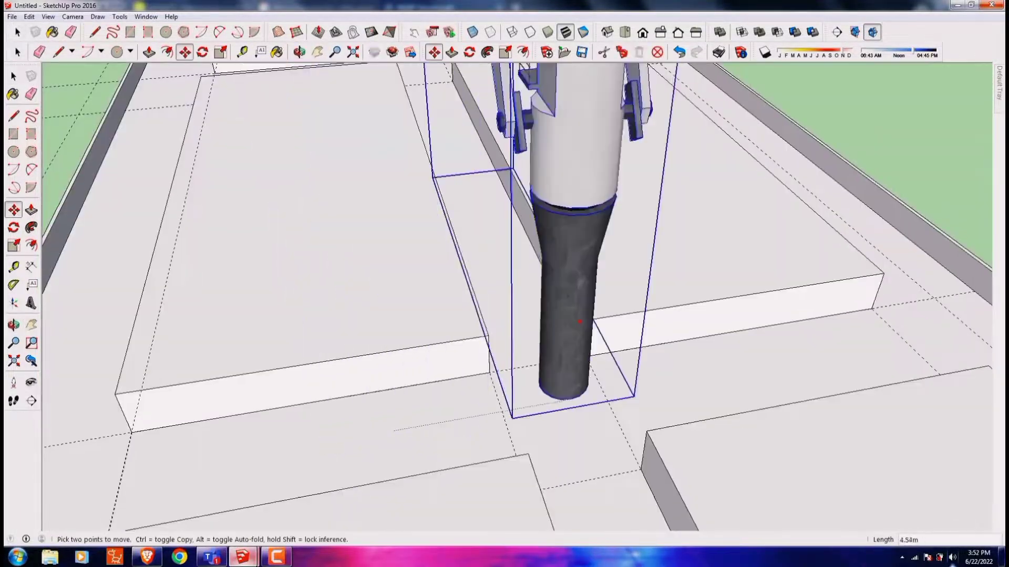
pyautogui.moveTo(580, 322); pyautogui.dragTo(578, 221, button='middle')
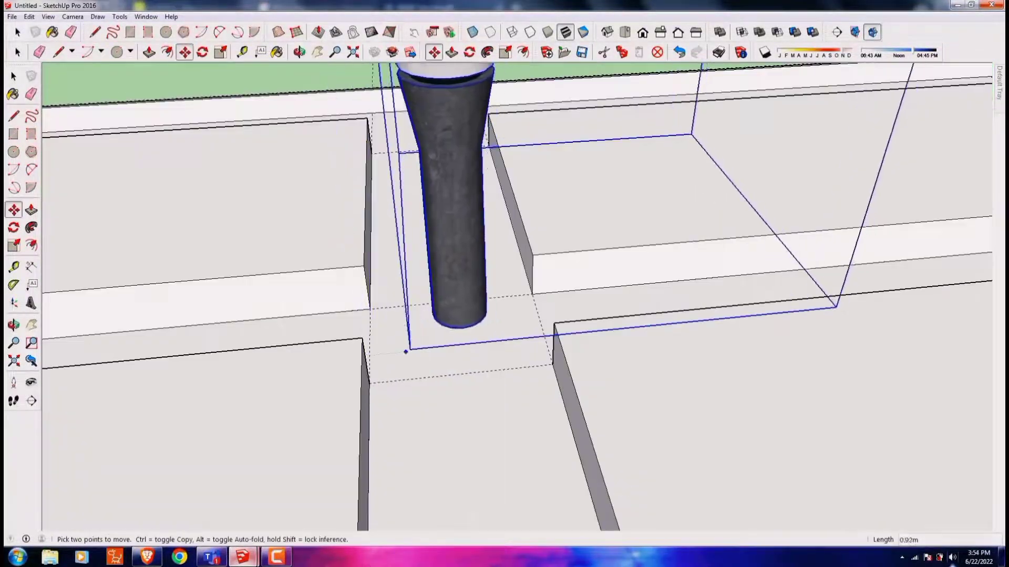
pyautogui.moveTo(406, 351); pyautogui.dragTo(627, 284, button='middle')
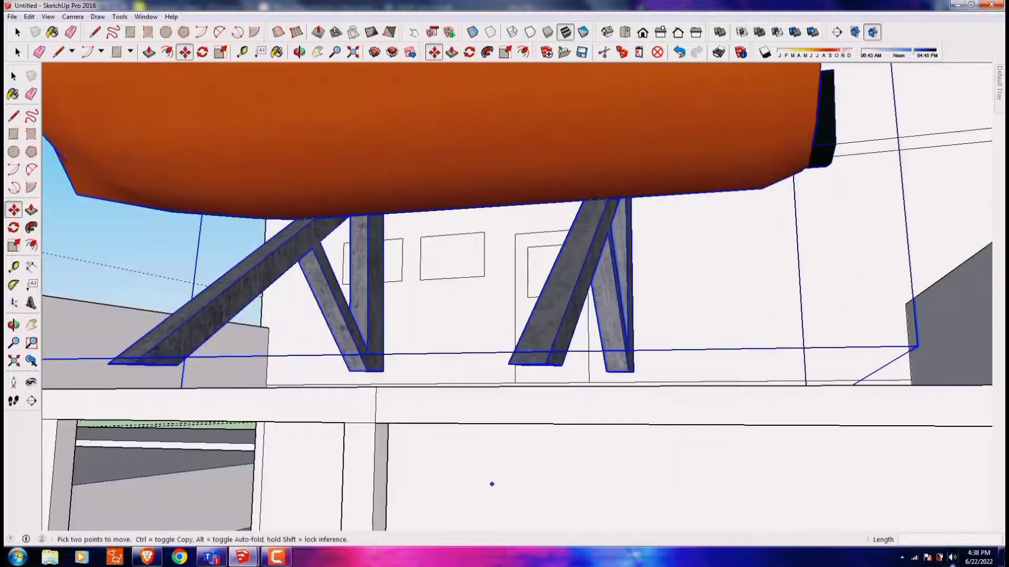
# - Rotate the lifeboat into position on its deck supports
pyautogui.press('q')
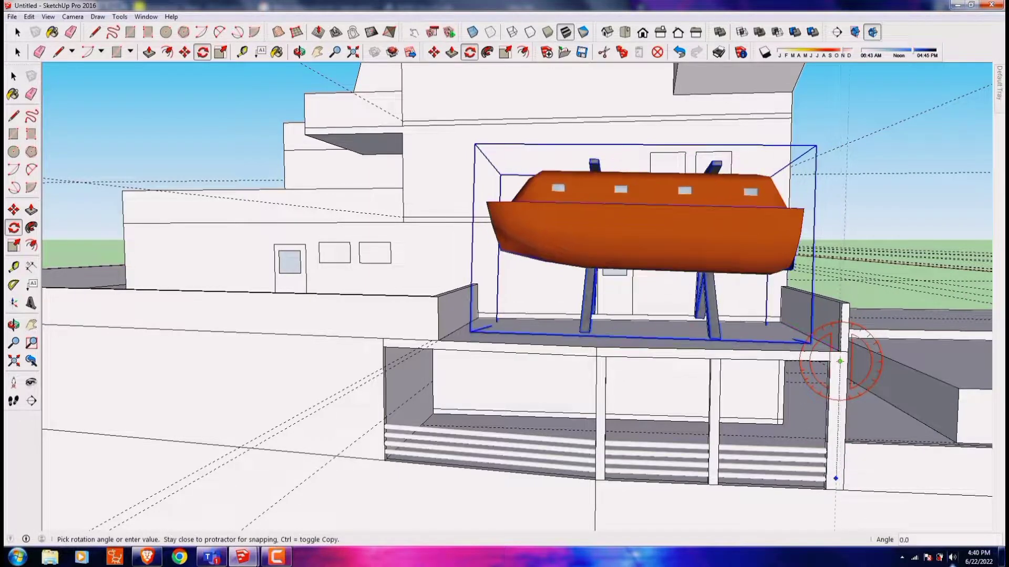
pyautogui.press('o')
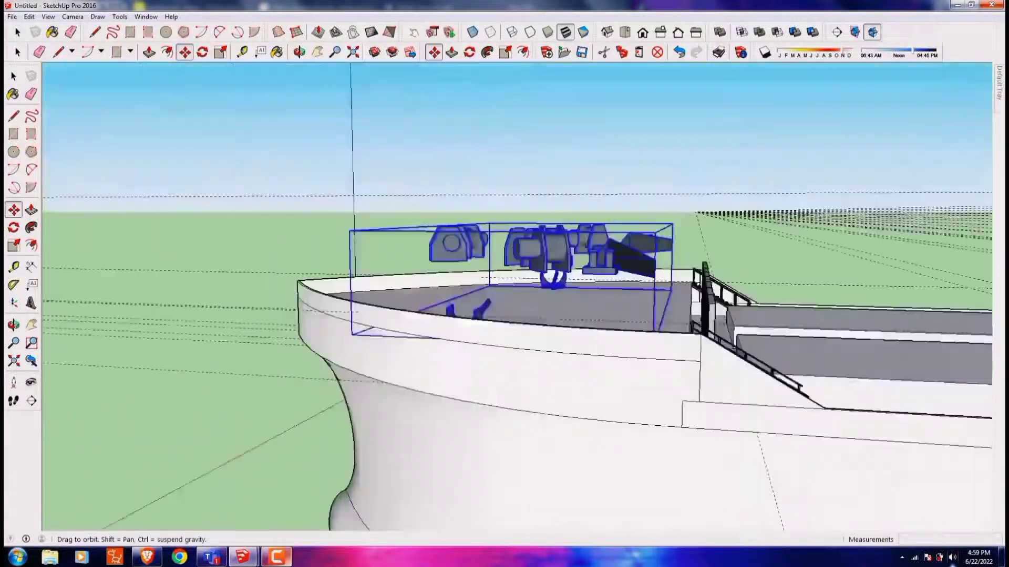
# - Shift the bow mooring machinery along the forecastle deck
pyautogui.moveTo(437, 320); pyautogui.dragTo(906, 446, button='middle')
pyautogui.press('m')
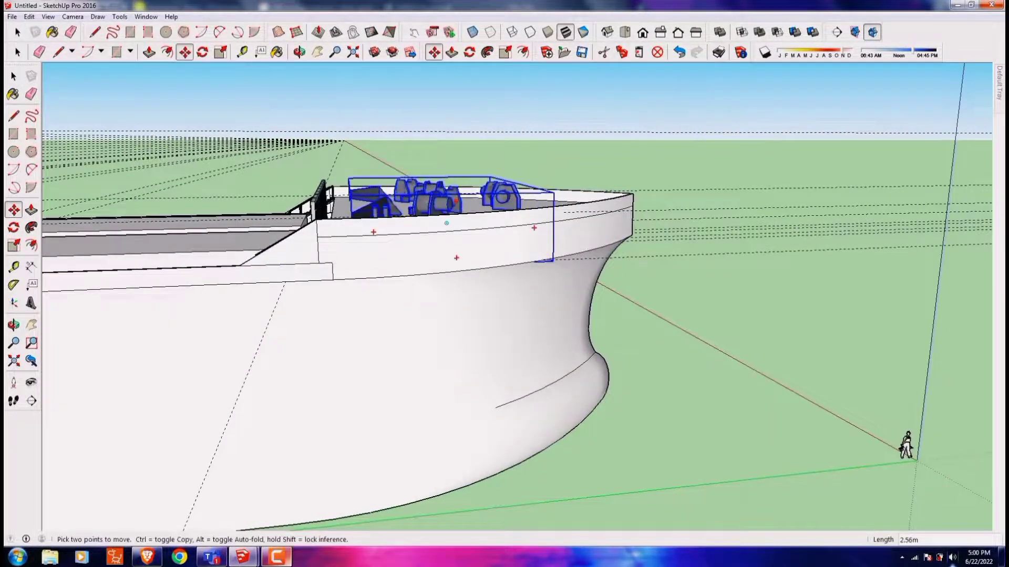